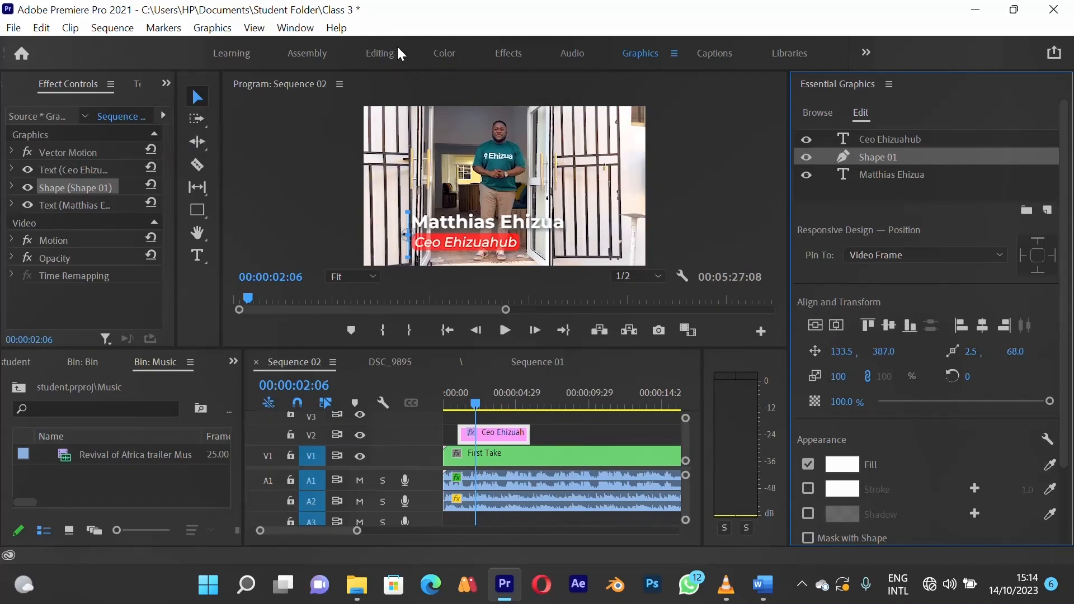
# Switch to the Editing workspace, enlarge the program preview area, and magnify the preview to 100% around the lower-third title
pyautogui.click(377, 55)
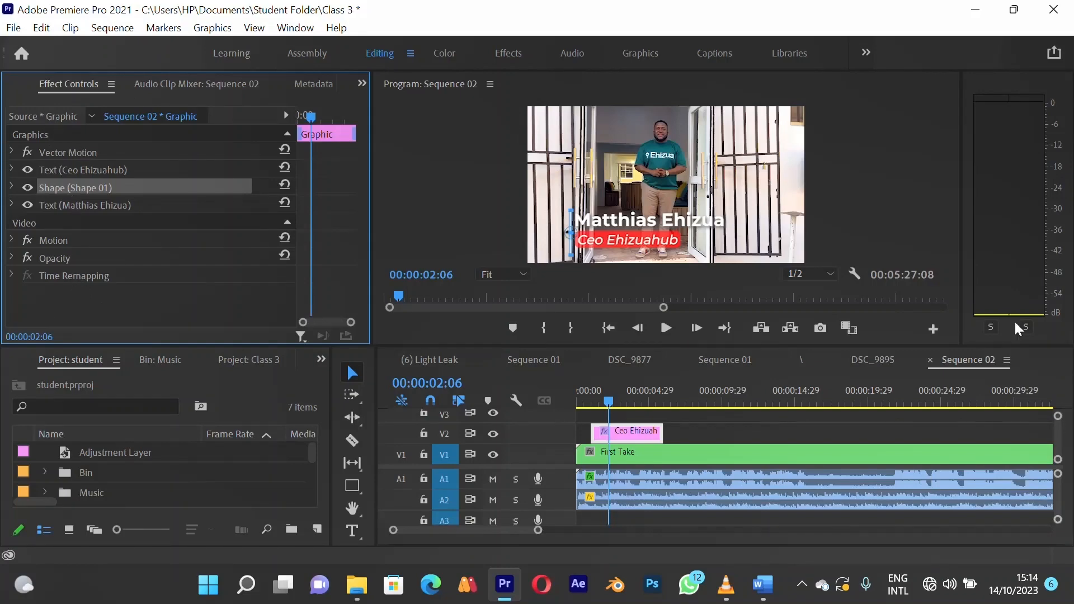
pyautogui.moveTo(962, 247); pyautogui.dragTo(1010, 256)
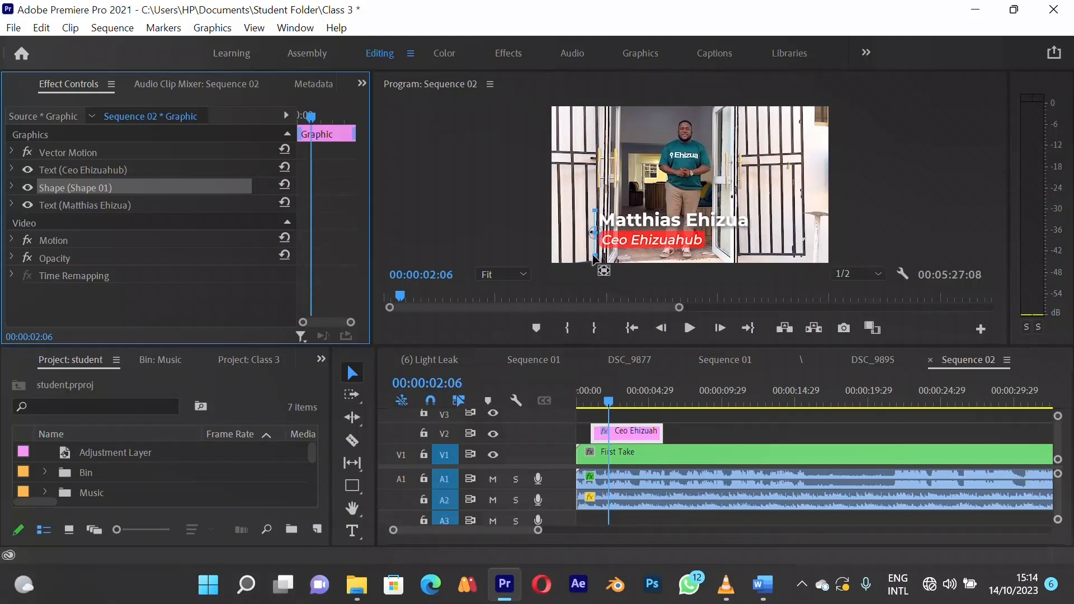
pyautogui.click(528, 274)
pyautogui.click(518, 367)
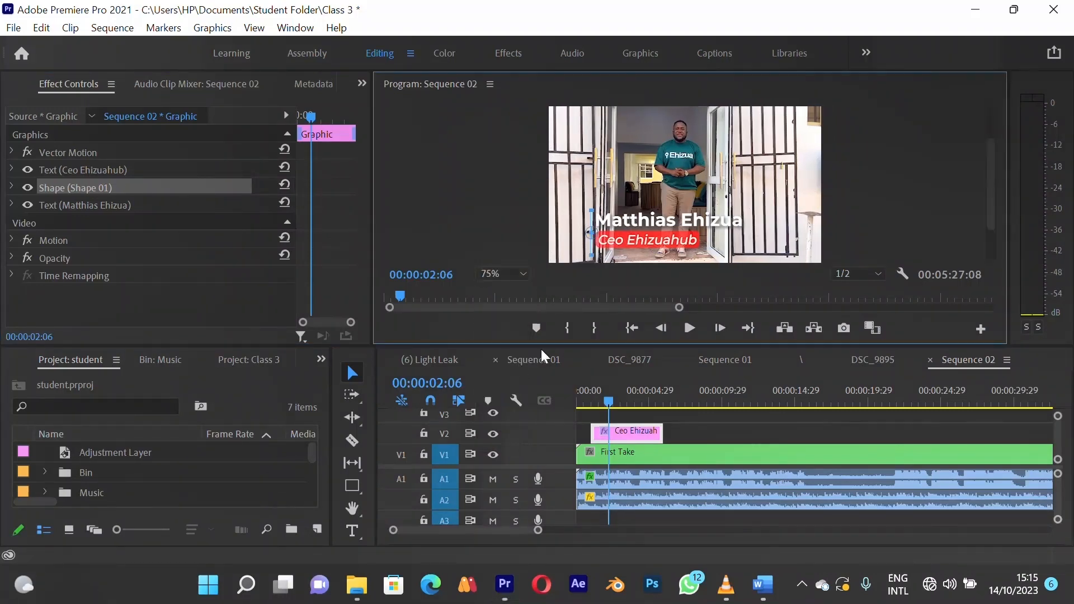
pyautogui.moveTo(991, 176); pyautogui.dragTo(615, 260)
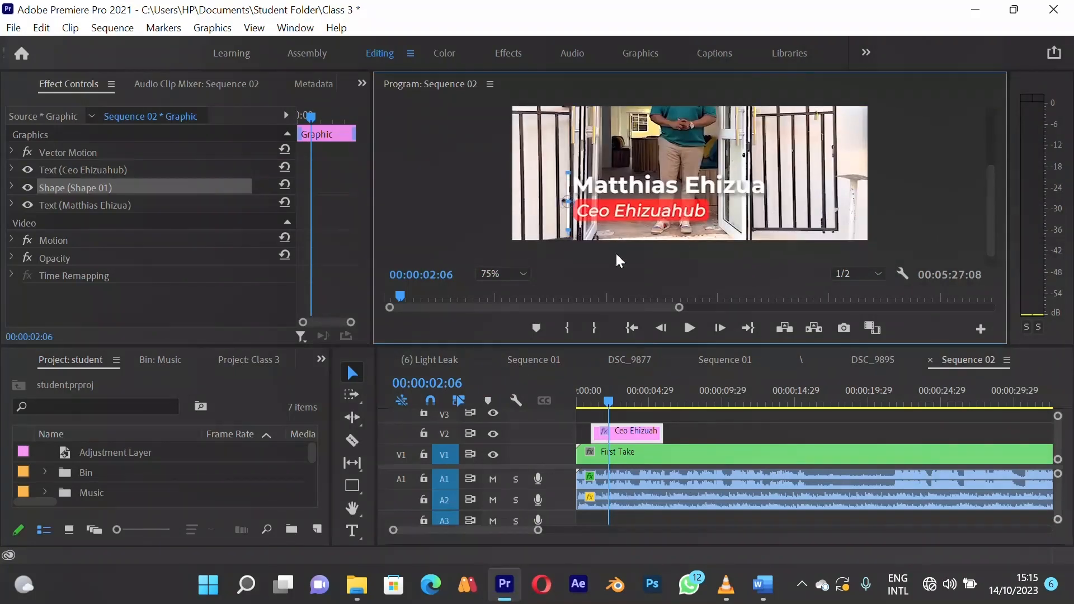
pyautogui.click(501, 274)
pyautogui.click(494, 392)
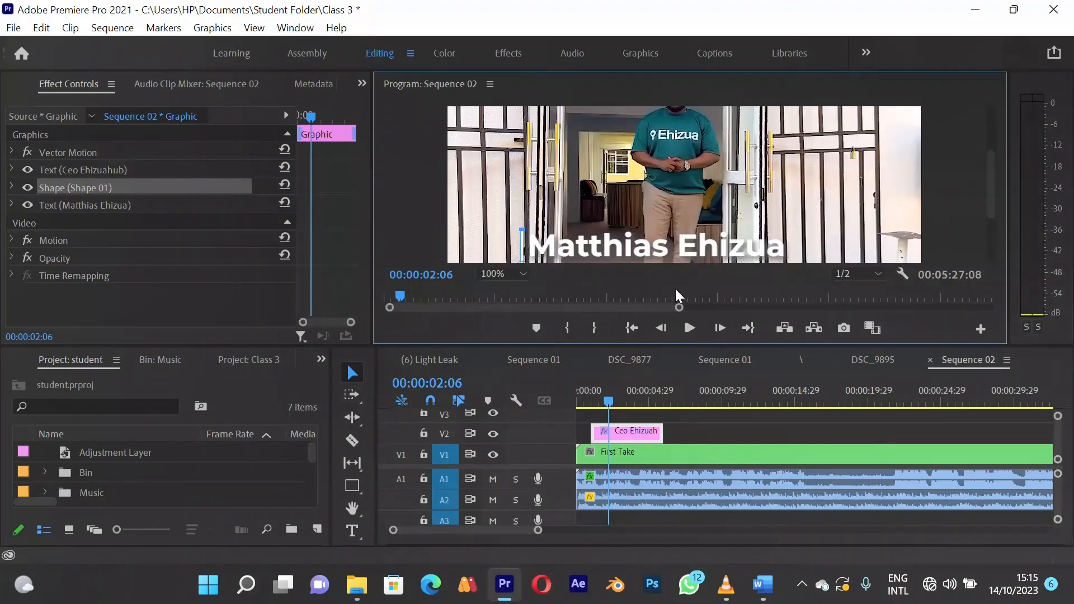
pyautogui.moveTo(991, 183); pyautogui.dragTo(391, 208)
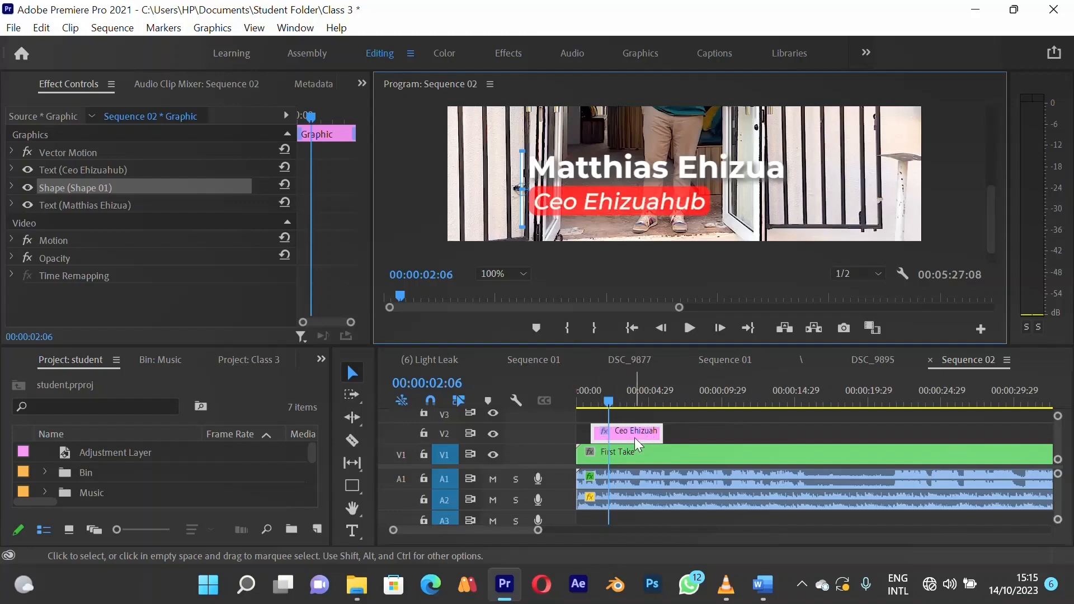
# Select the title graphic clip on V2 and expand Shape 01's Transform properties, keeping its Appearance group collapsed
pyautogui.click(336, 133)
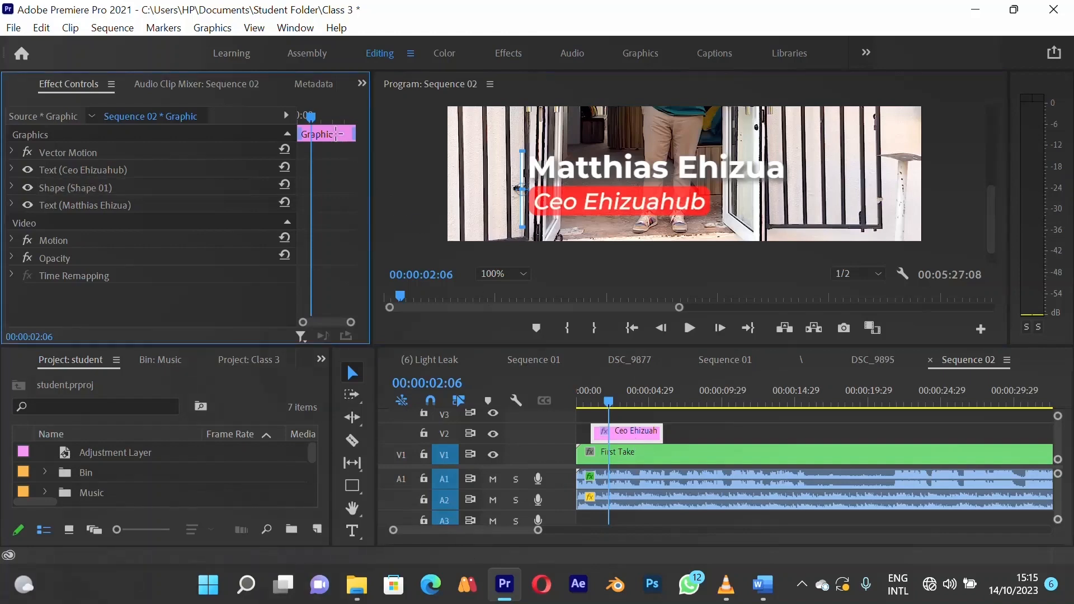
pyautogui.click(641, 438)
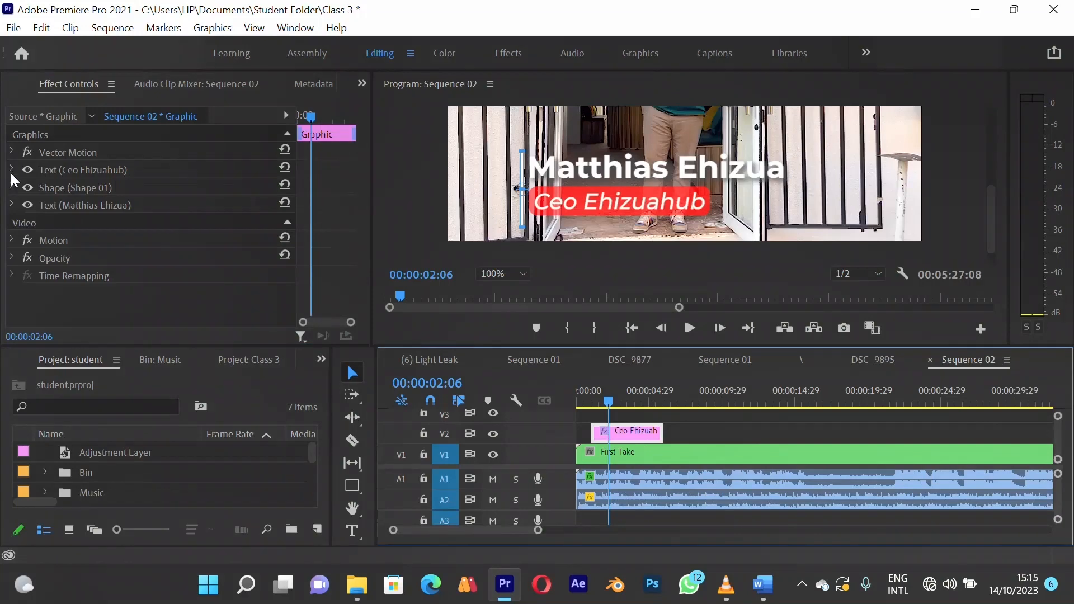
pyautogui.click(77, 170)
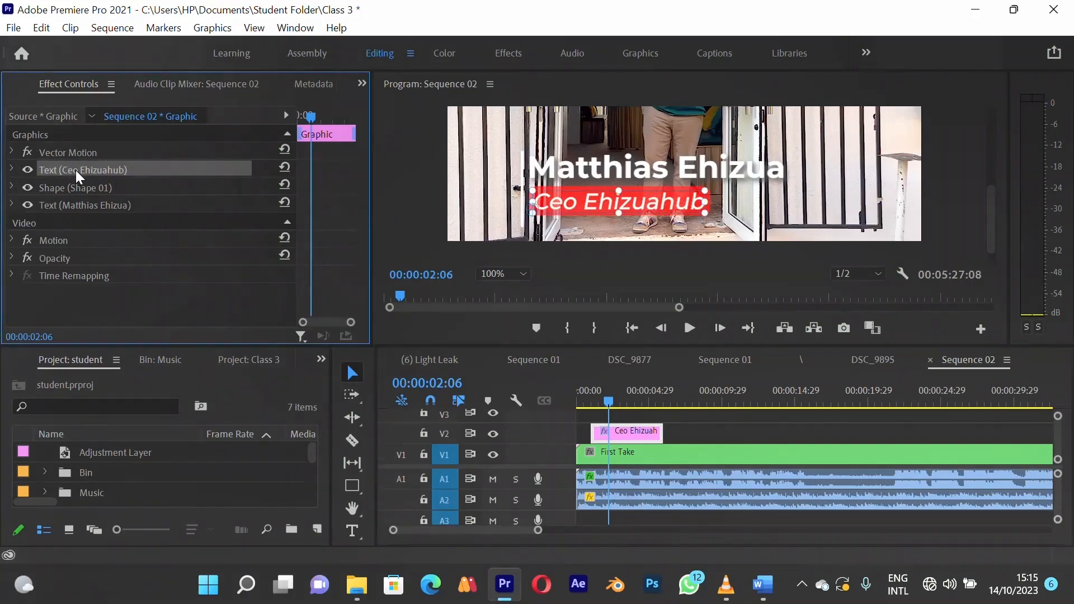
pyautogui.click(68, 193)
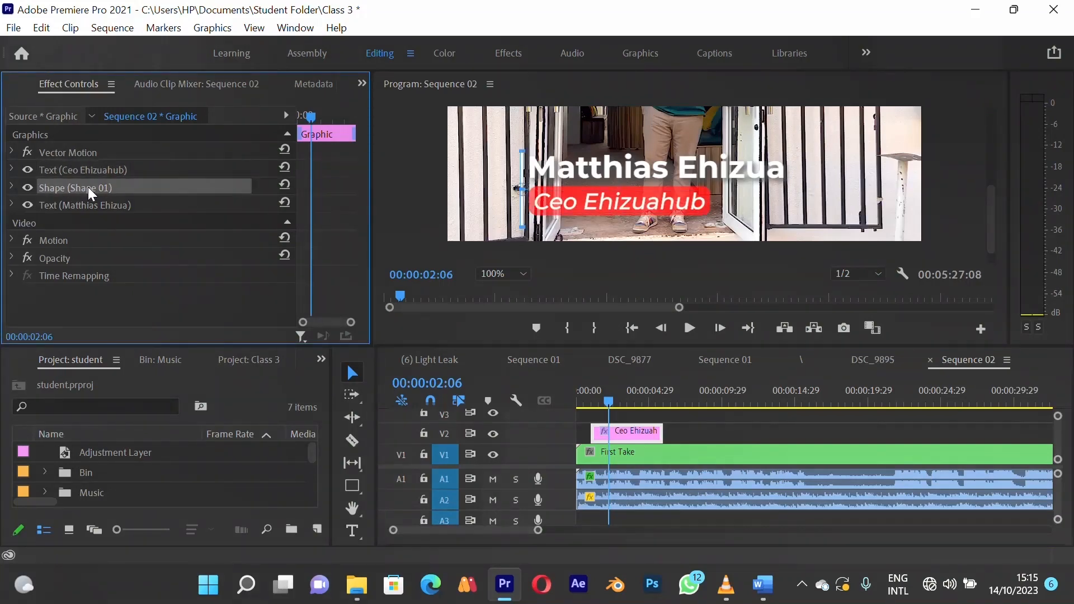
pyautogui.click(12, 188)
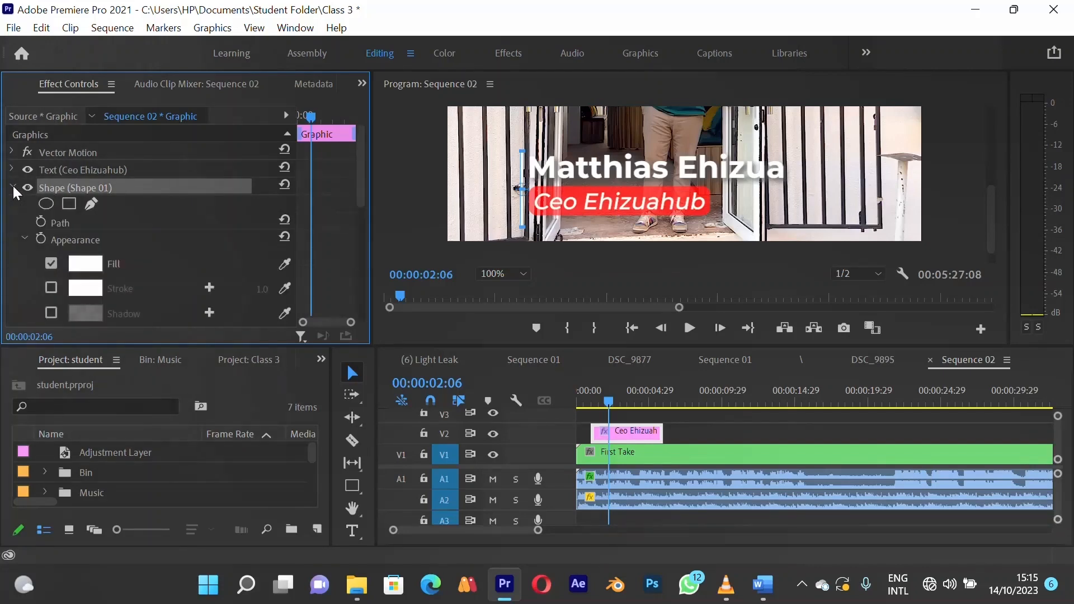
pyautogui.click(24, 239)
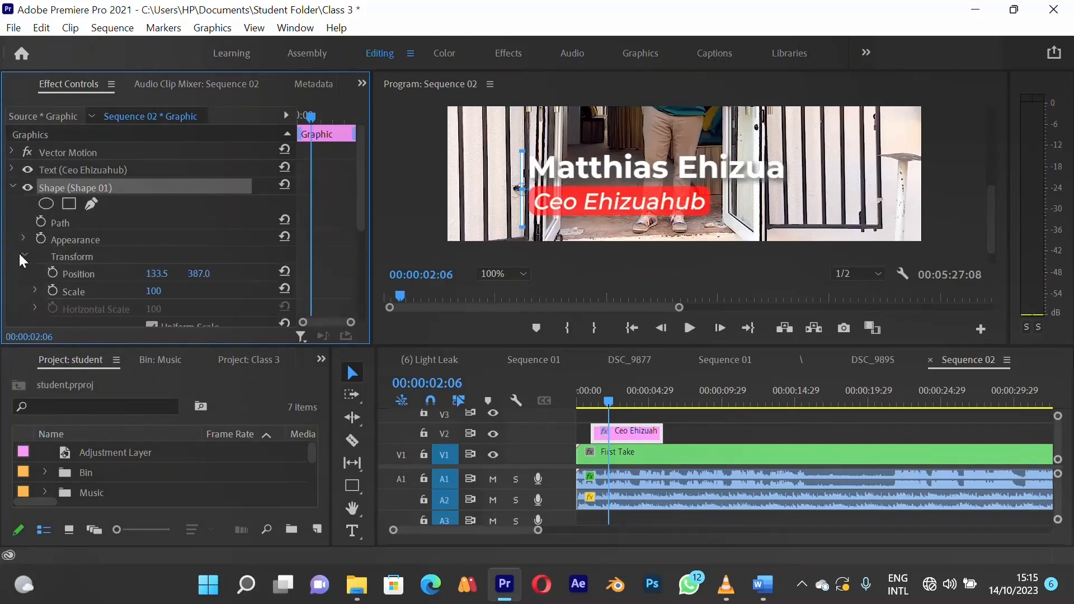
pyautogui.click(24, 256)
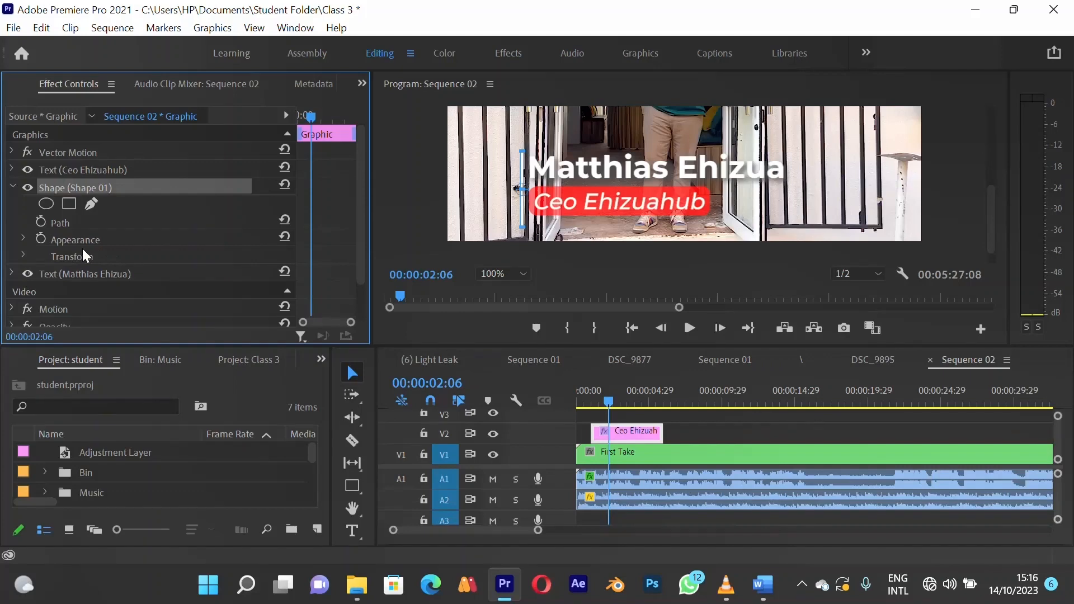
pyautogui.click(25, 254)
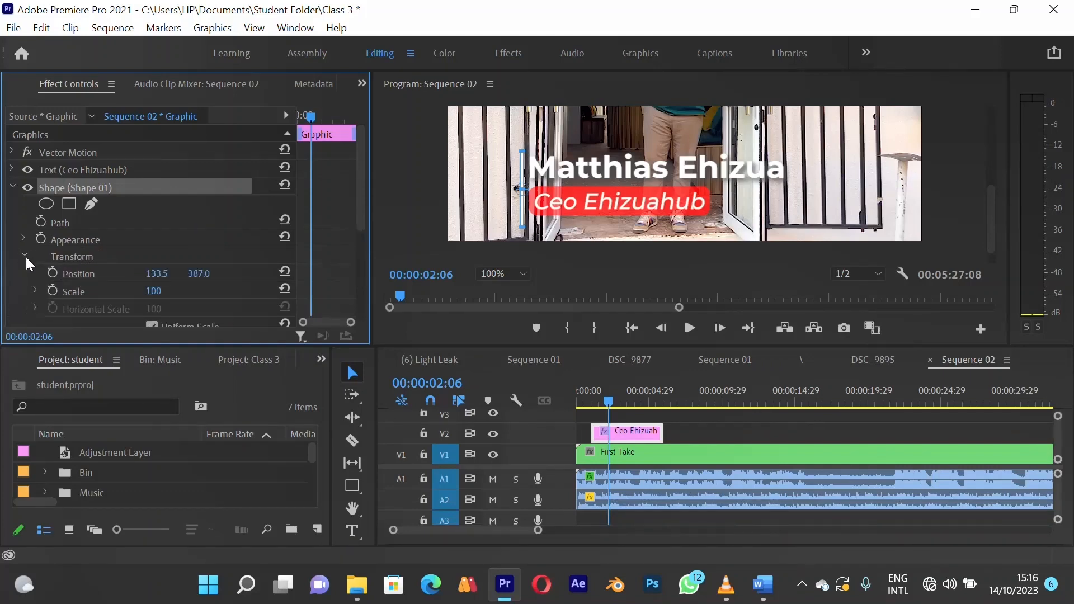
# Examine Shape 01's Transform properties, from Position and Scale through Rotation, Opacity and Anchor Point
pyautogui.scroll(-3, 30, 263)
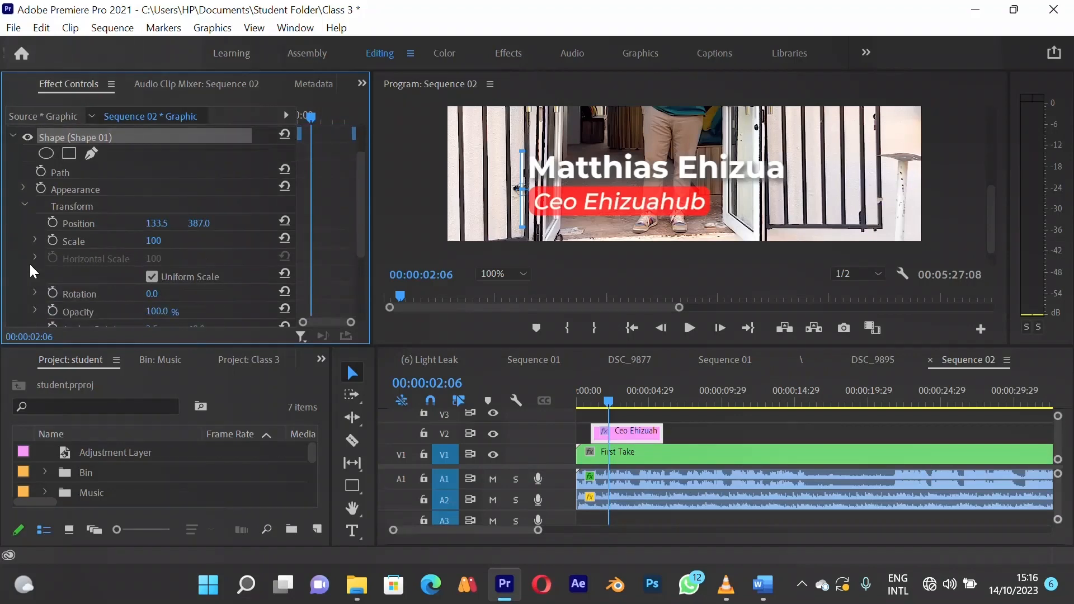
pyautogui.scroll(1, 29, 263)
pyautogui.scroll(-1, 95, 260)
pyautogui.scroll(1, 97, 263)
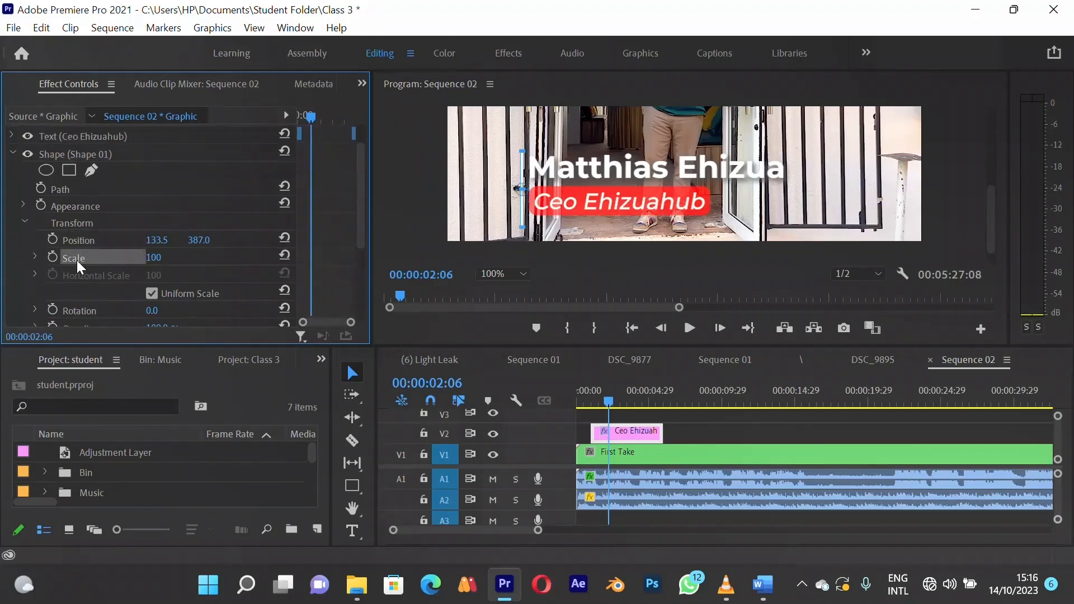
pyautogui.scroll(-1, 78, 263)
pyautogui.scroll(-1, 91, 291)
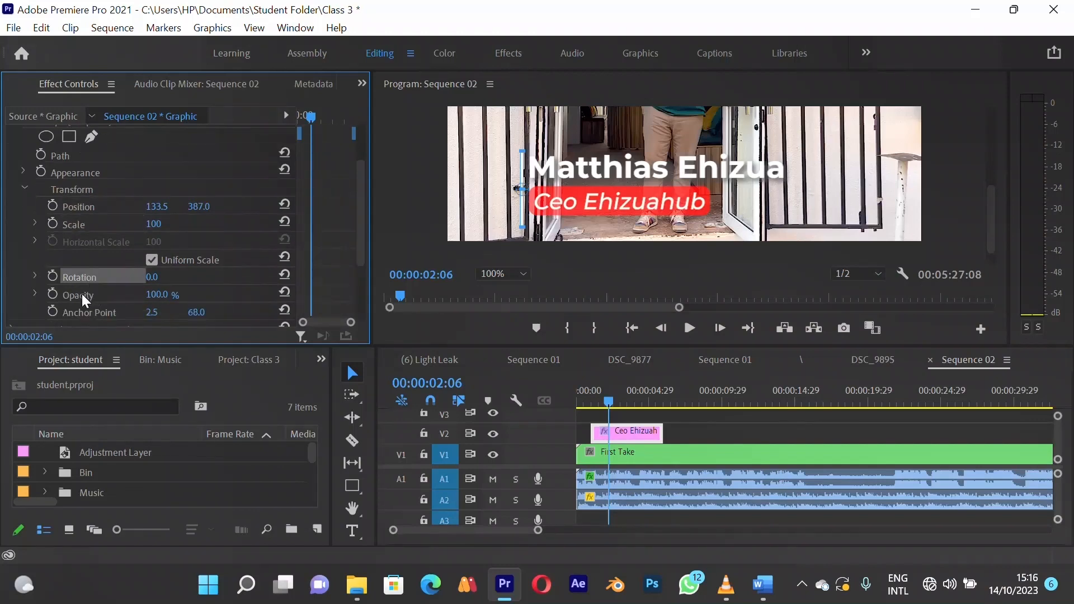
pyautogui.scroll(-1, 83, 293)
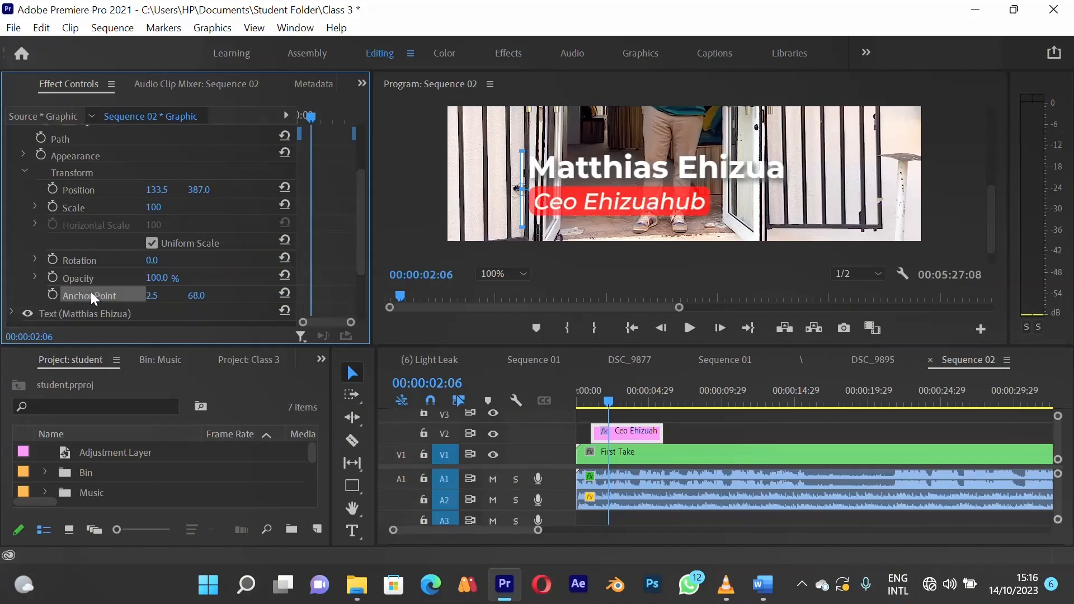
pyautogui.scroll(1, 90, 291)
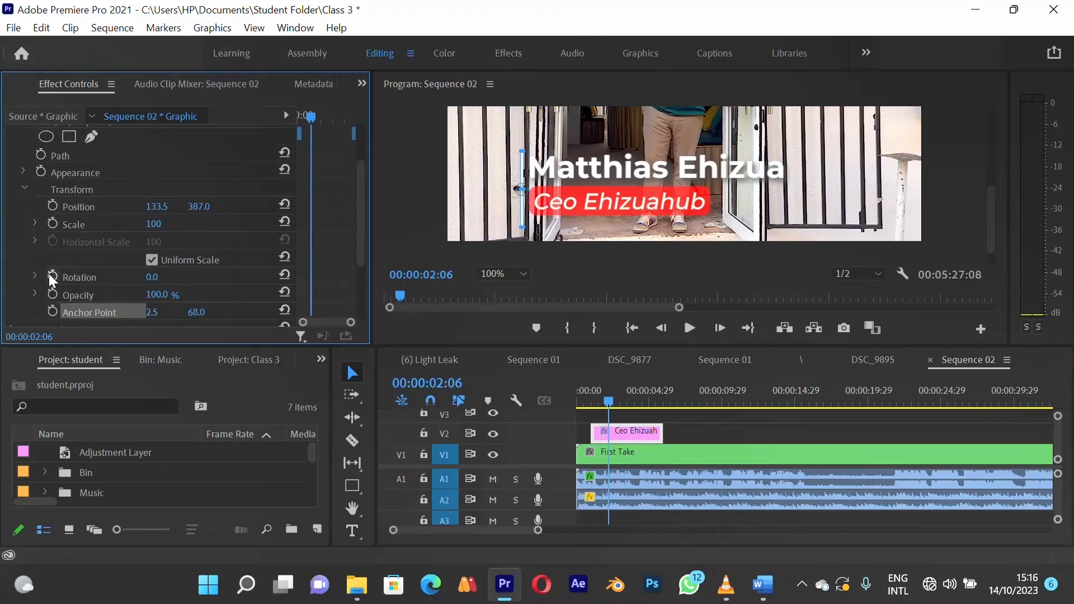
pyautogui.scroll(-1, 53, 301)
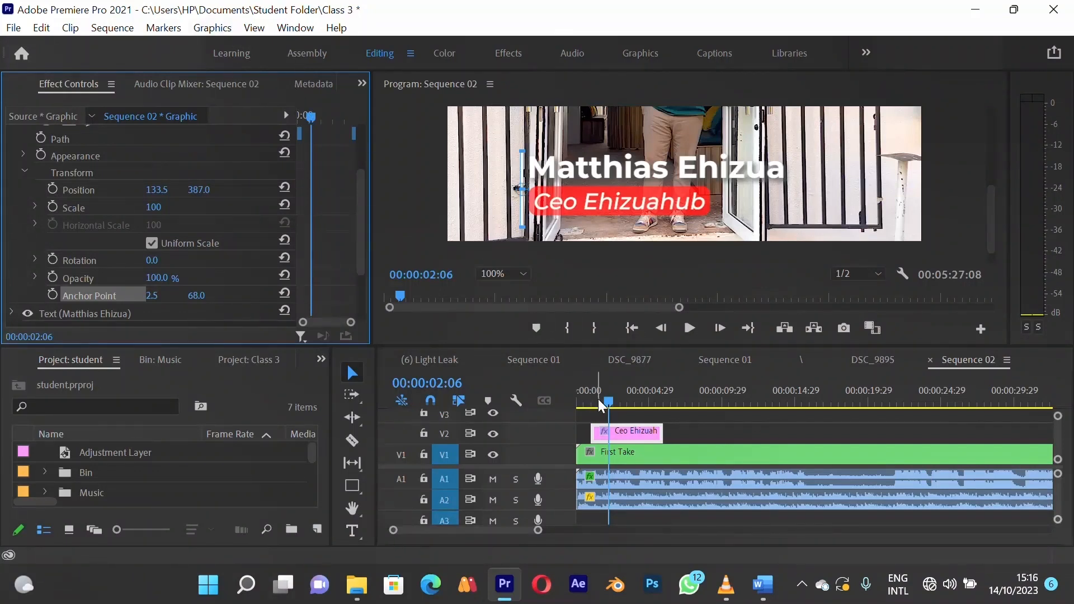
# Move the playhead to the title clip's start at 00:00:01:01 and widen the keyframe area of the effect settings
pyautogui.moveTo(612, 406); pyautogui.dragTo(592, 404)
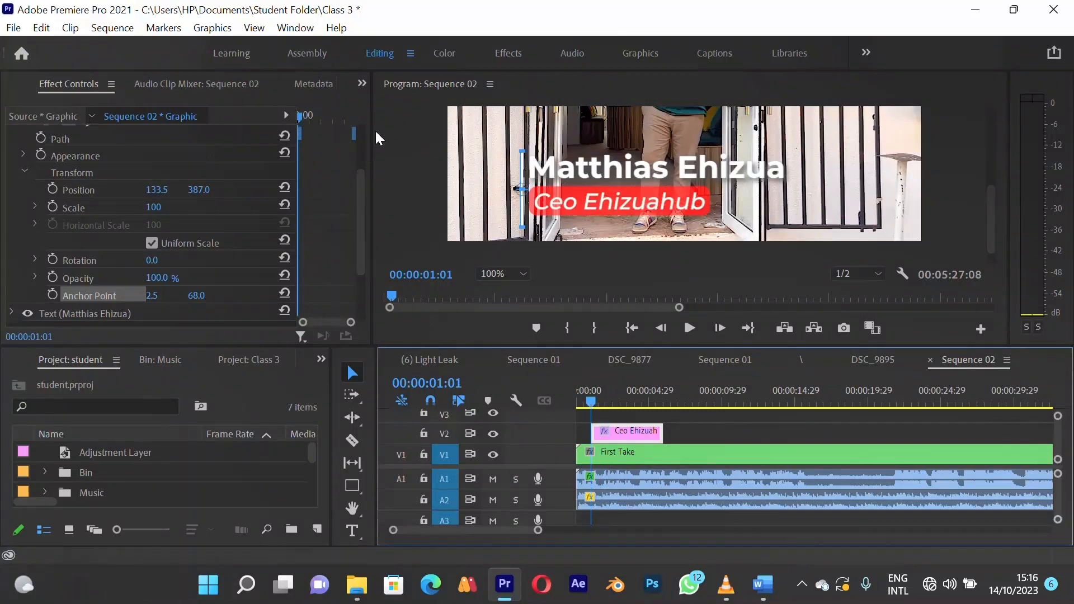
pyautogui.moveTo(374, 135); pyautogui.dragTo(517, 137)
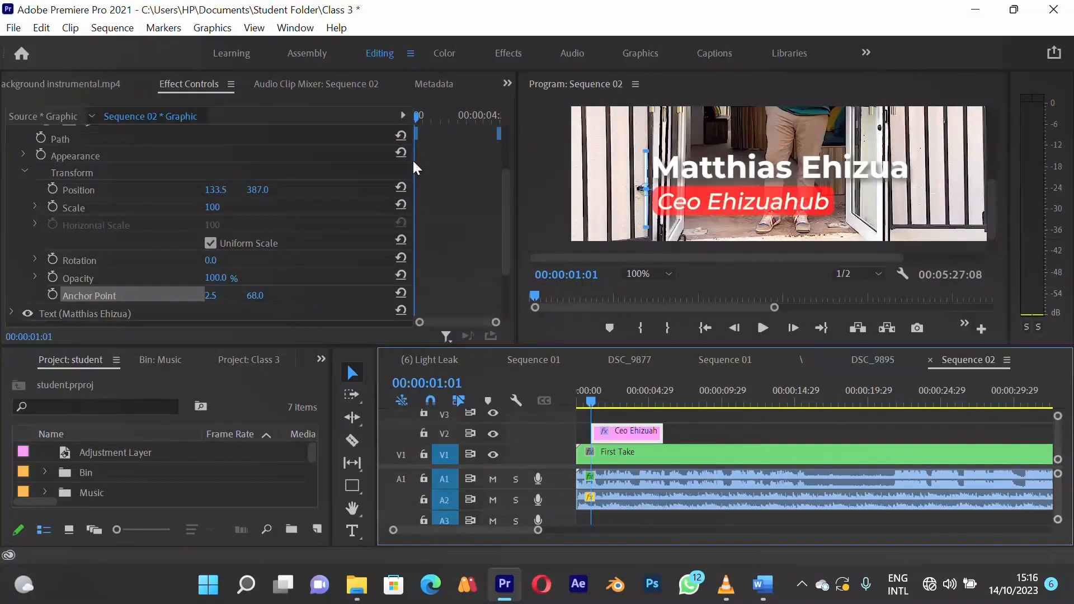
pyautogui.moveTo(414, 163); pyautogui.dragTo(298, 168)
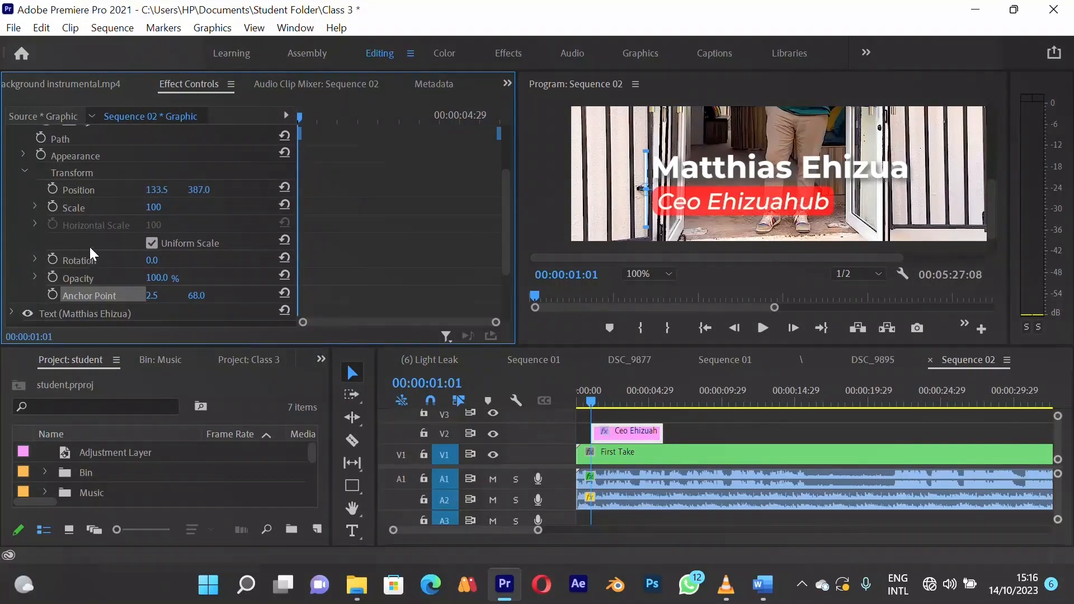
# Enable Position animation for Shape 01 with a keyframe at 00:00:01:27
pyautogui.click(85, 189)
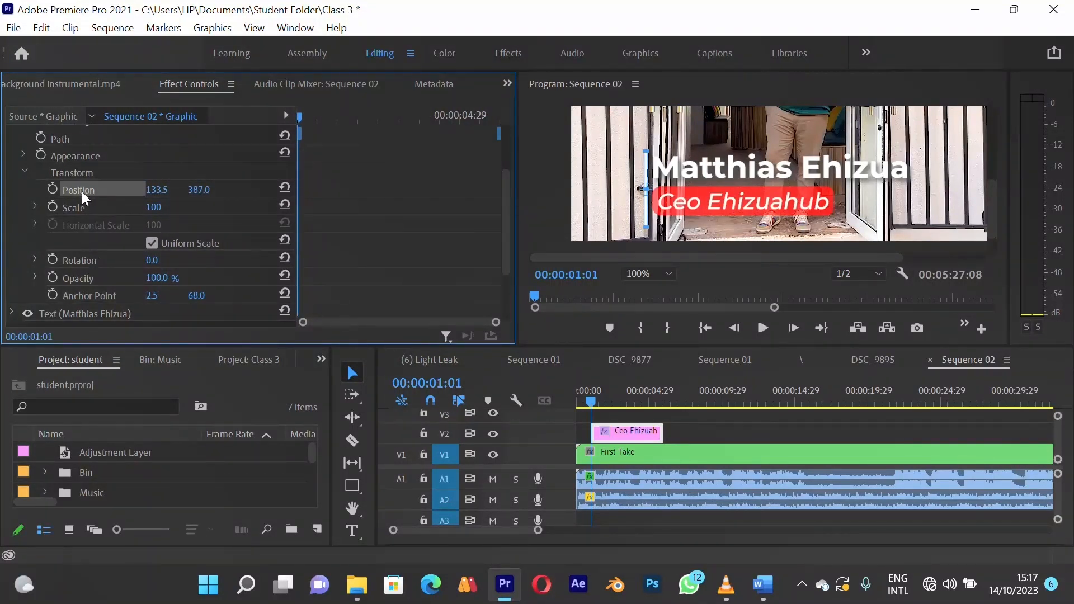
pyautogui.click(334, 117)
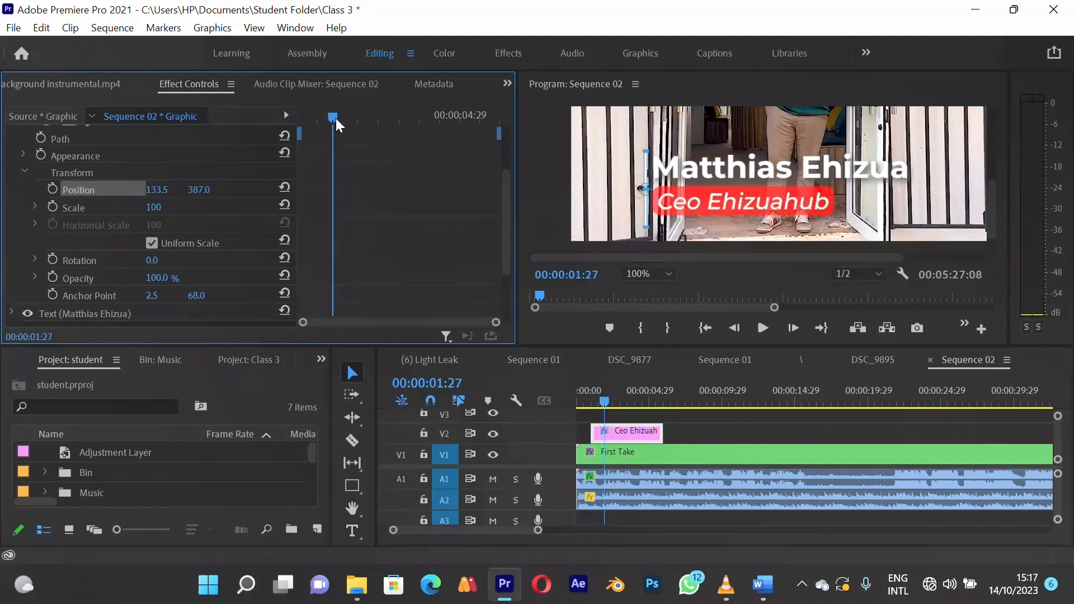
pyautogui.click(52, 189)
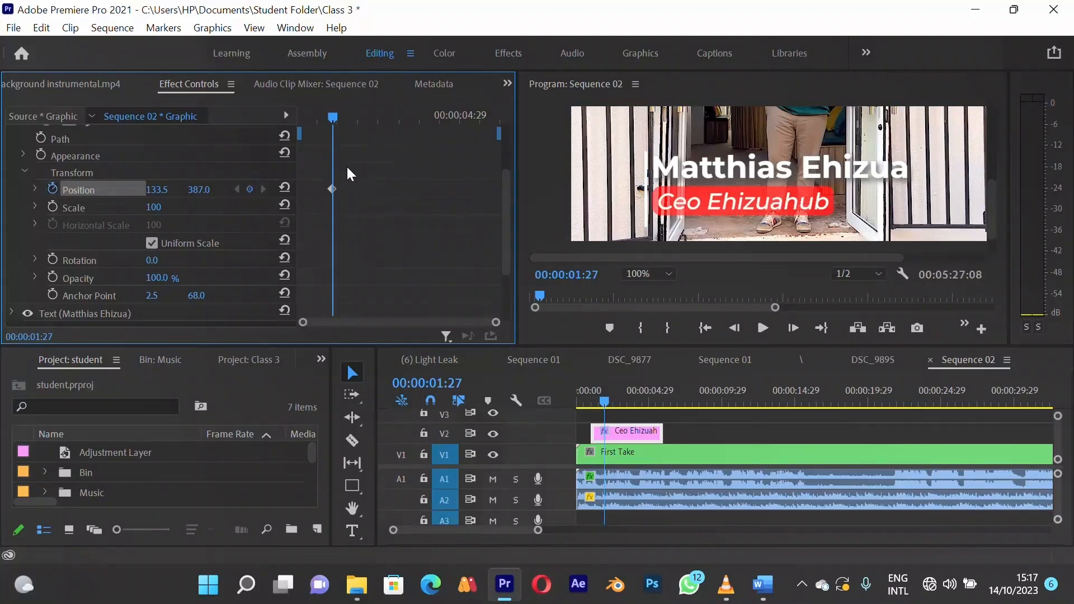
pyautogui.moveTo(323, 178); pyautogui.dragTo(358, 202)
# Return to the title clip's start at 00:00:01:01 and set Shape 01's horizontal position to -25.5 as a second keyframe
pyautogui.moveTo(331, 119); pyautogui.dragTo(292, 130)
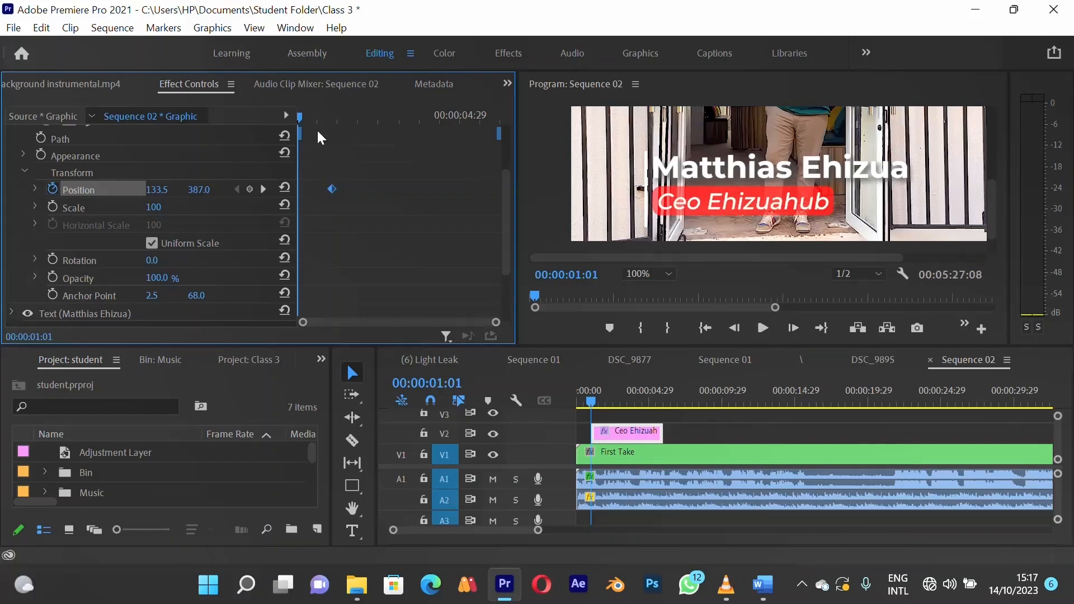
pyautogui.moveTo(323, 117); pyautogui.dragTo(332, 119)
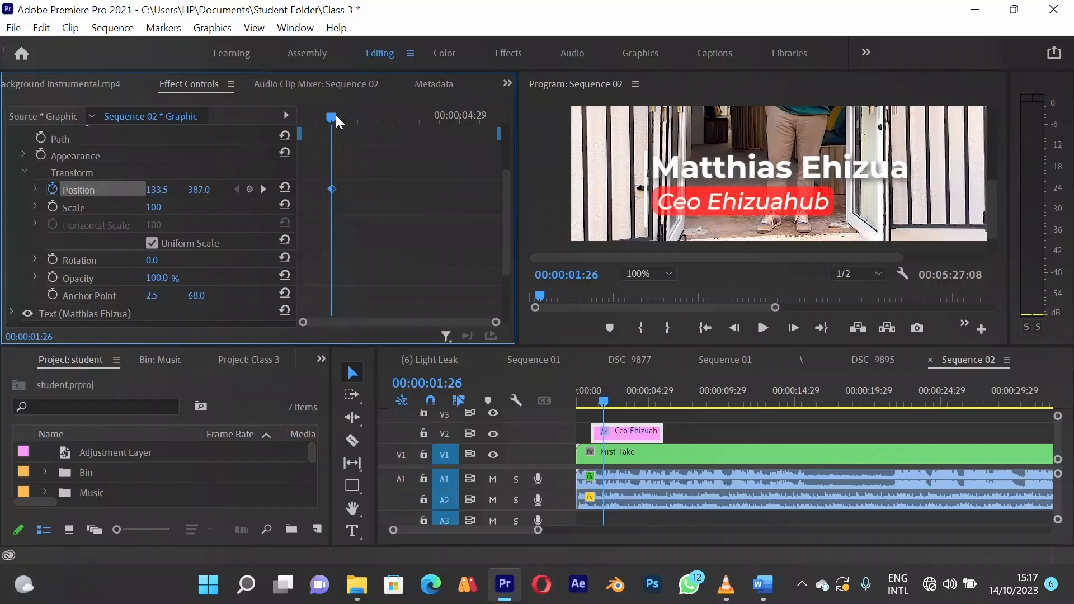
pyautogui.moveTo(336, 115); pyautogui.dragTo(287, 124)
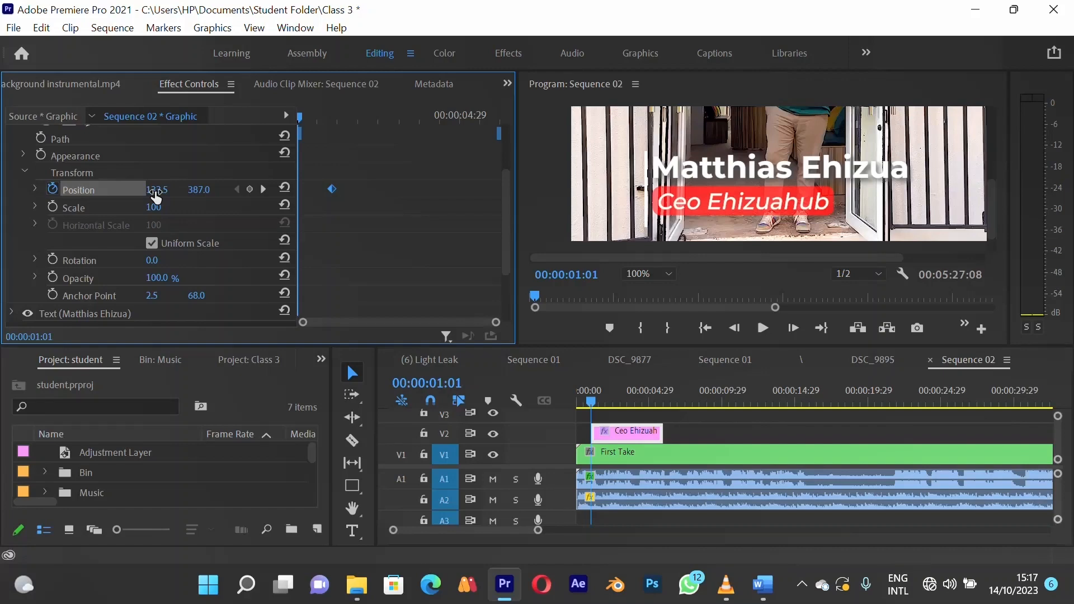
pyautogui.moveTo(155, 196); pyautogui.dragTo(134, 196)
pyautogui.moveTo(77, 188); pyautogui.dragTo(17, 189)
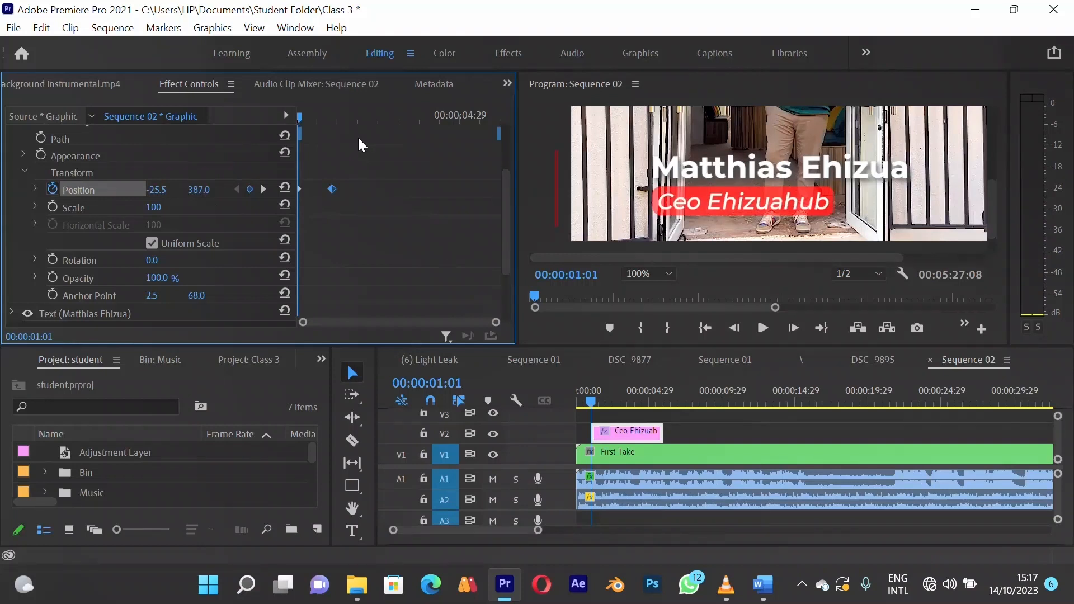
# Play back the shape's slide-in animation from the start of the title clip
pyautogui.press('space')
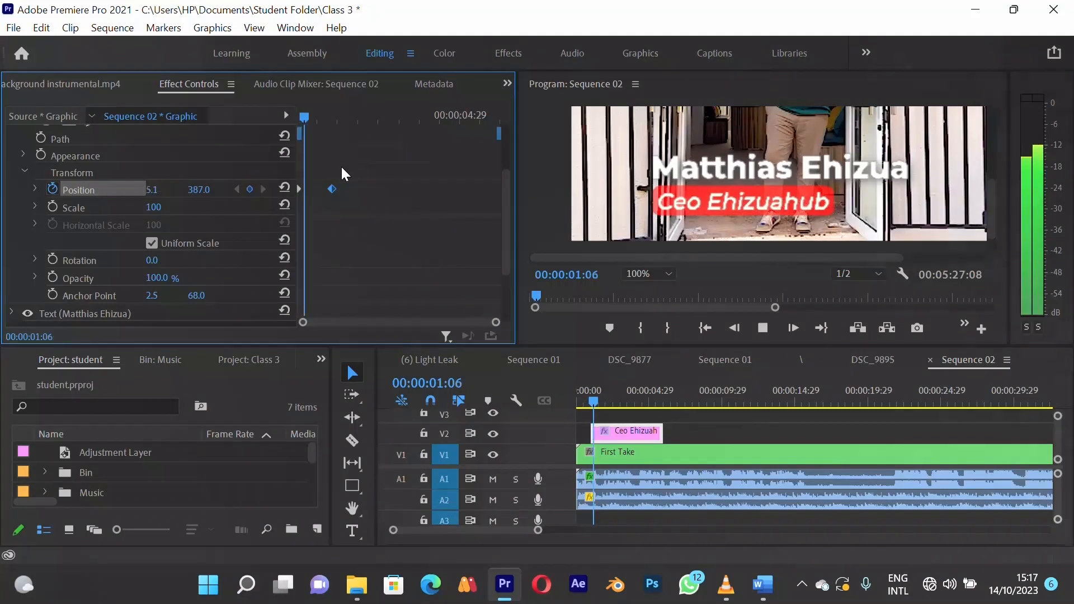
pyautogui.press('space')
pyautogui.press('Up')
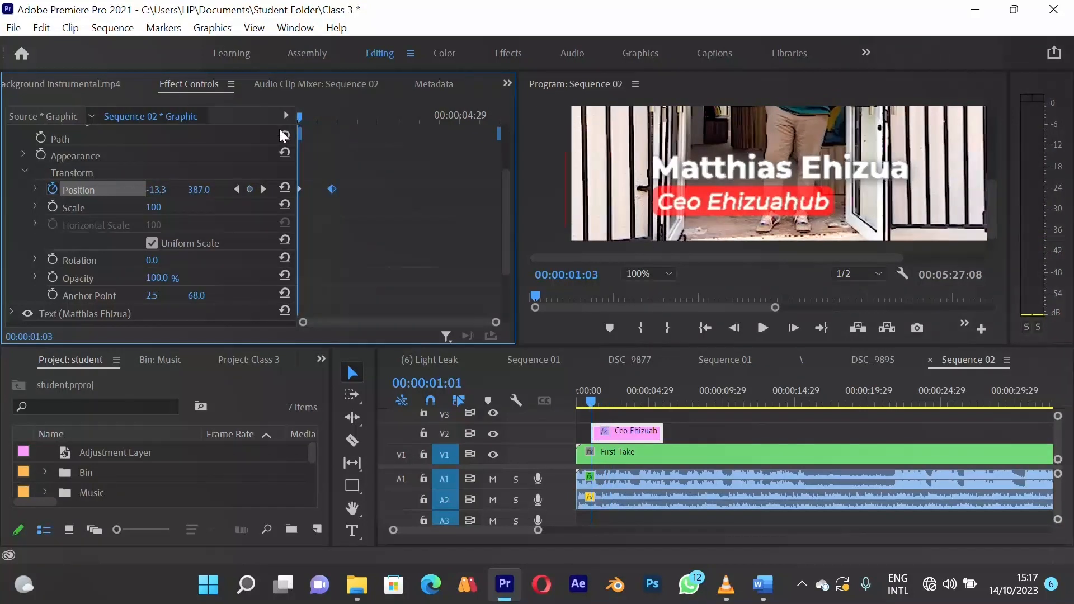
pyautogui.press('space')
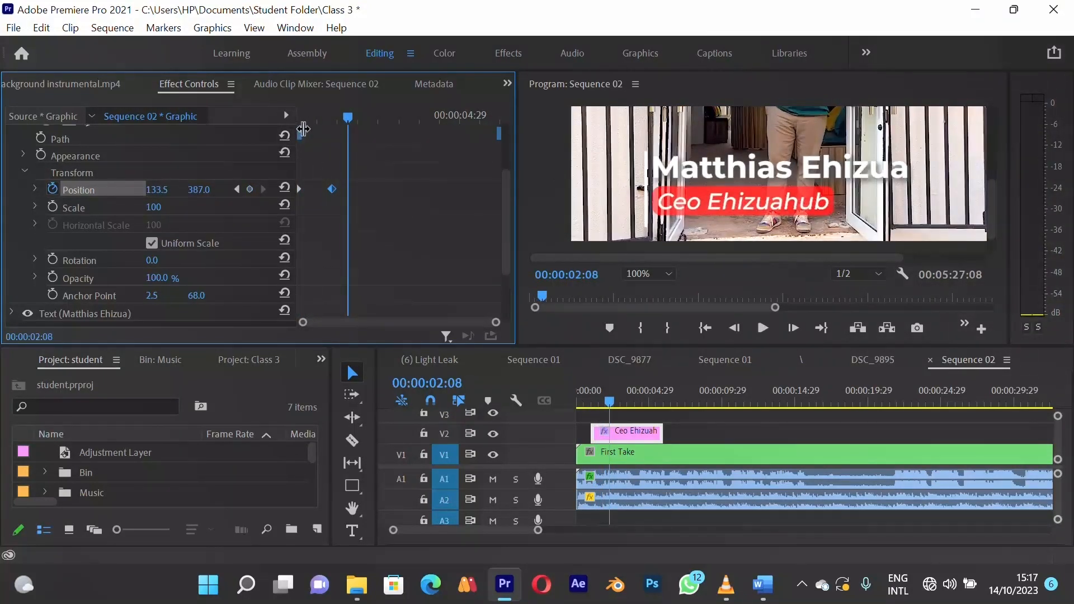
# Change Shape 01's fill colour to red, FF0000
pyautogui.click(24, 155)
pyautogui.click(84, 180)
pyautogui.click(681, 149)
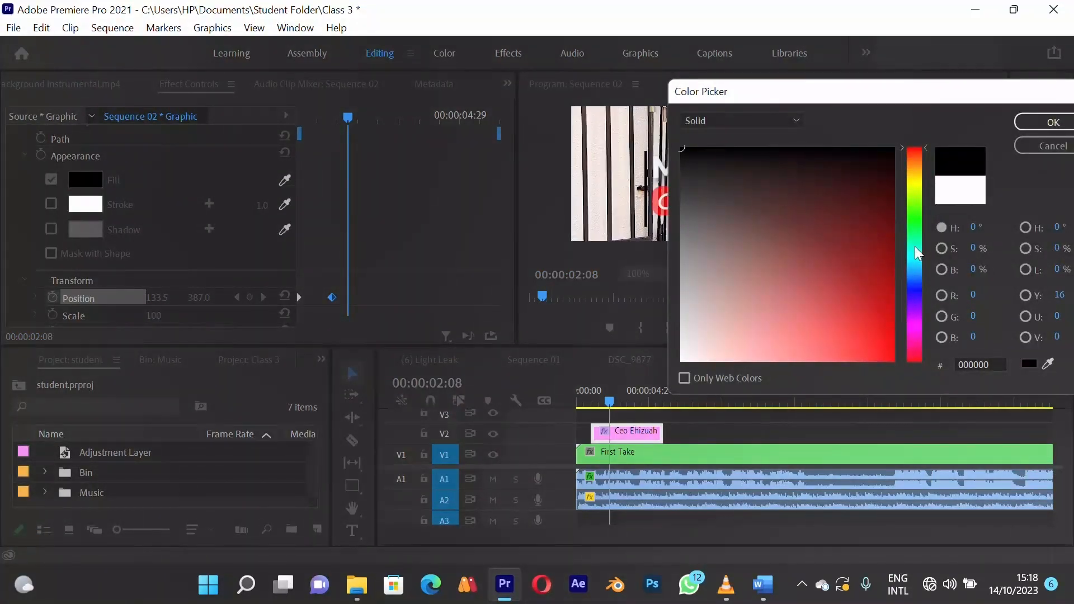
pyautogui.moveTo(914, 246); pyautogui.dragTo(923, 317)
pyautogui.moveTo(908, 354); pyautogui.dragTo(910, 361)
pyautogui.click(876, 339)
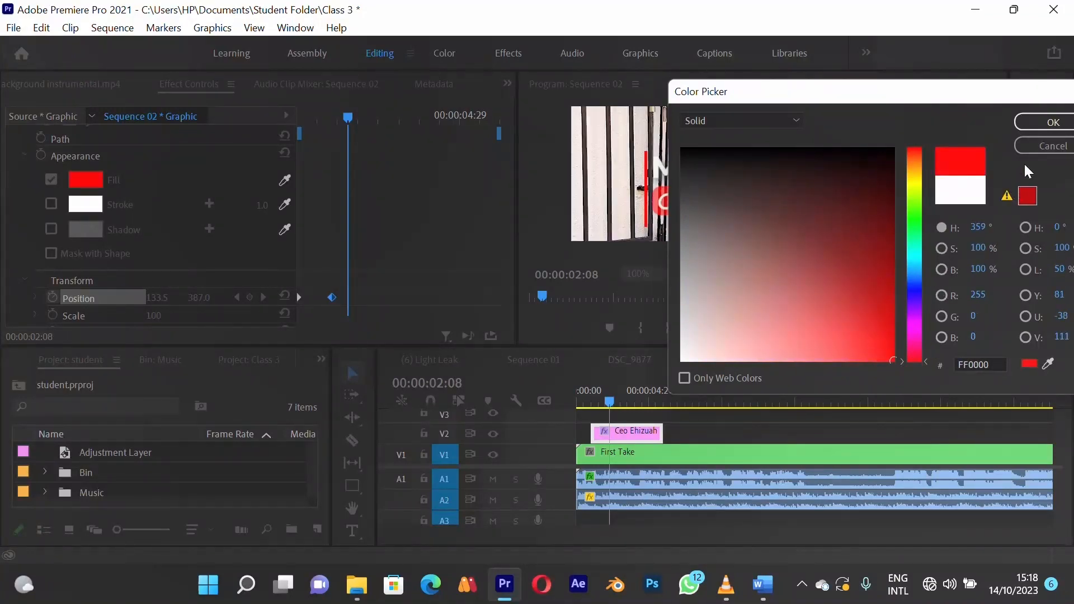
pyautogui.click(1054, 122)
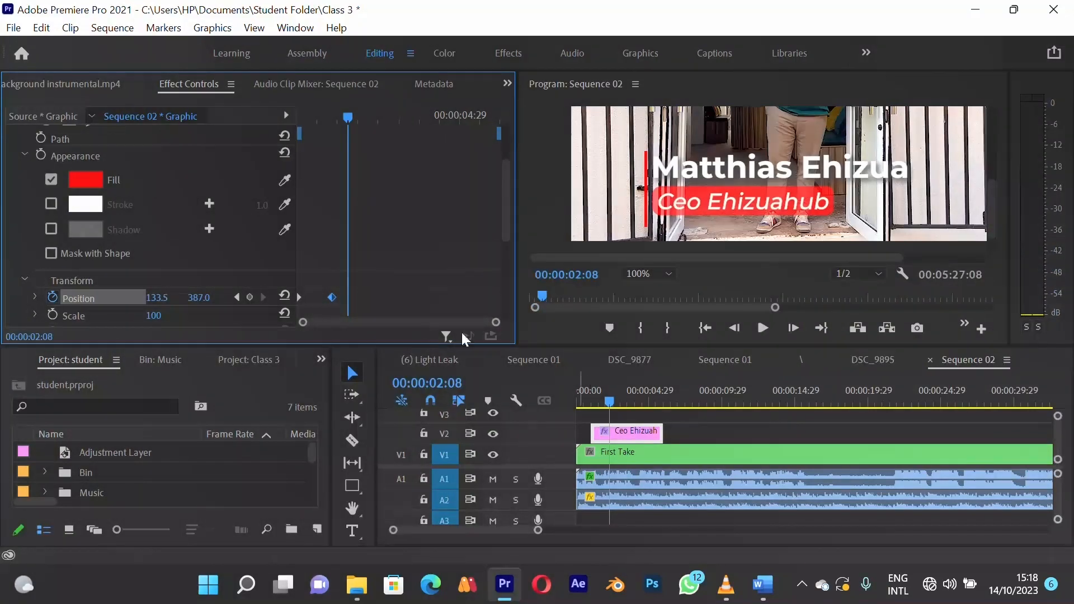
pyautogui.click(18, 151)
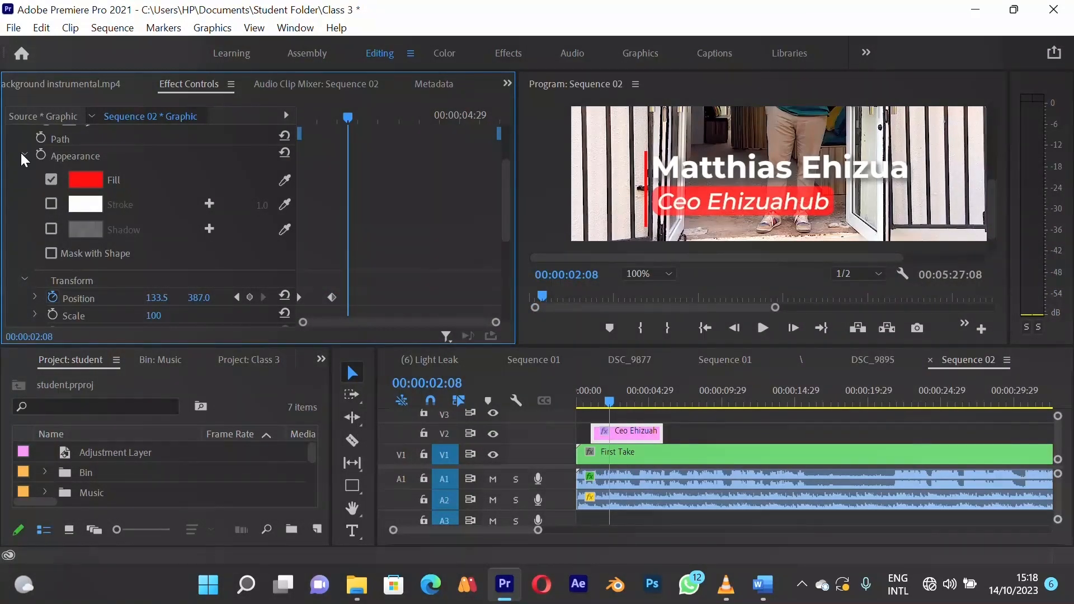
pyautogui.click(24, 156)
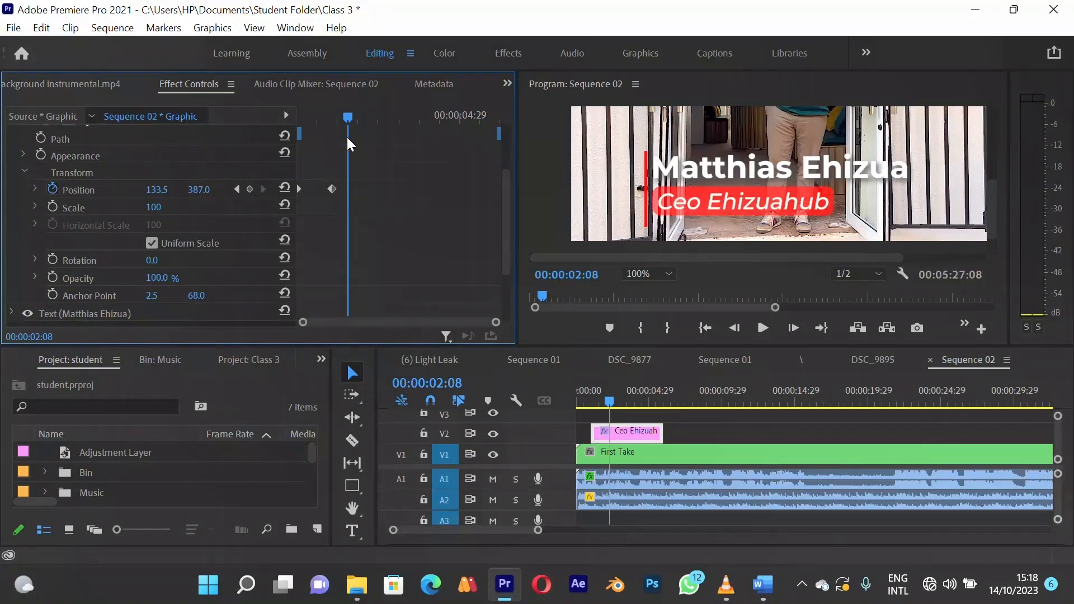
# Play back the red bar's slide-in from the title clip's start and examine its two Position keyframes
pyautogui.moveTo(348, 121); pyautogui.dragTo(281, 144)
pyautogui.press('space')
pyautogui.press('space')
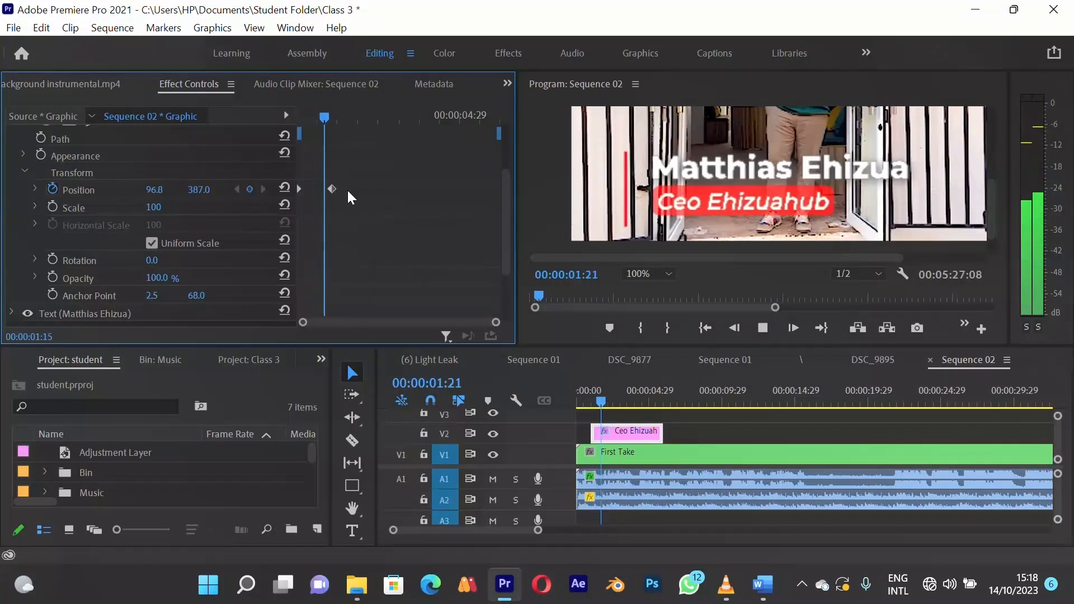
pyautogui.click(332, 117)
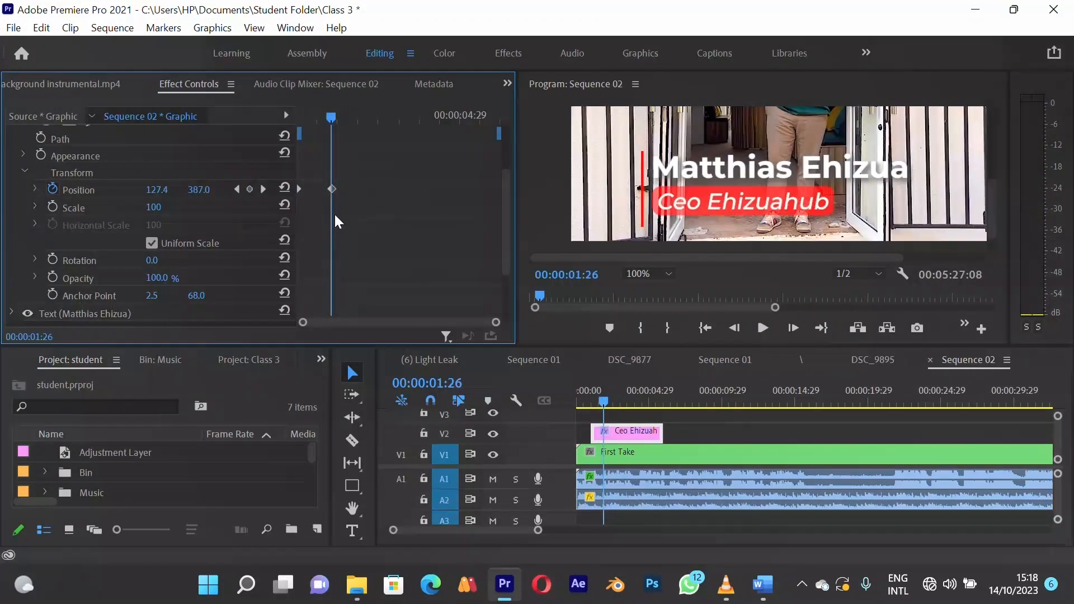
pyautogui.click(331, 189)
pyautogui.moveTo(330, 116); pyautogui.dragTo(298, 148)
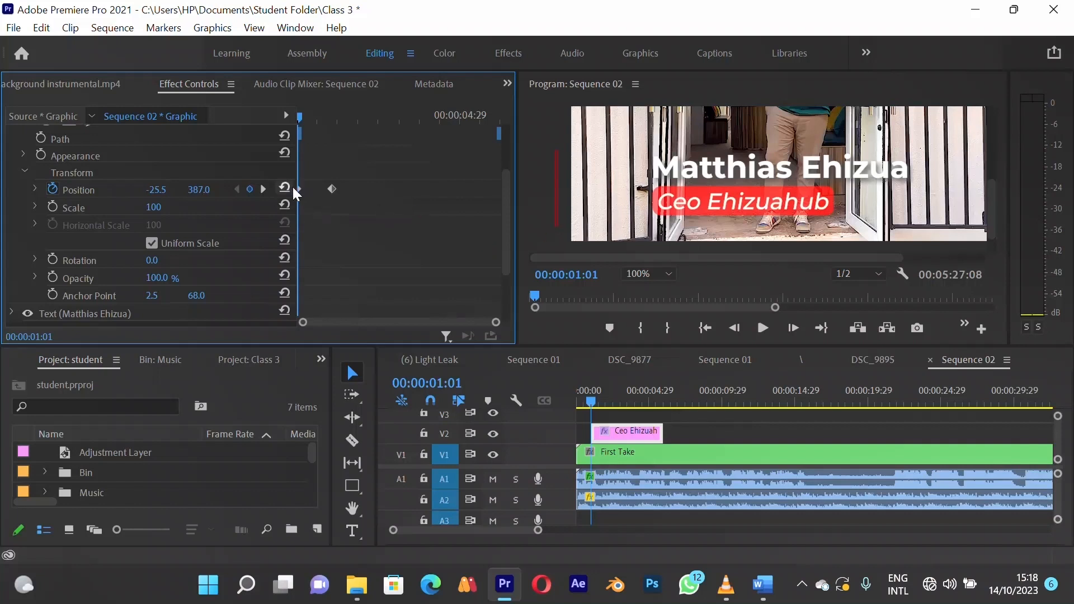
pyautogui.click(331, 117)
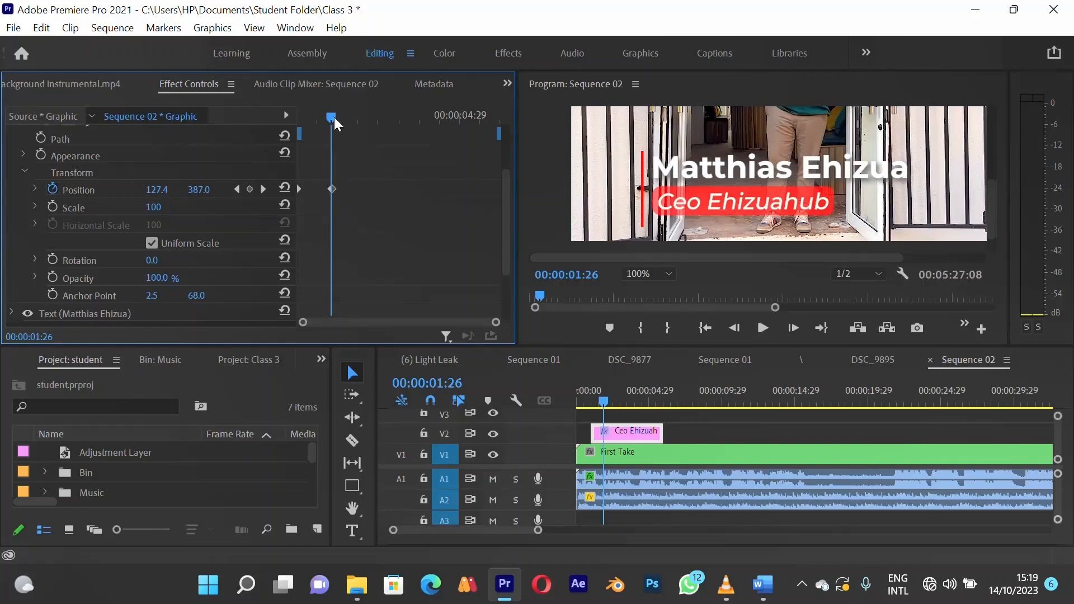
pyautogui.moveTo(331, 118); pyautogui.dragTo(274, 120)
pyautogui.press('space')
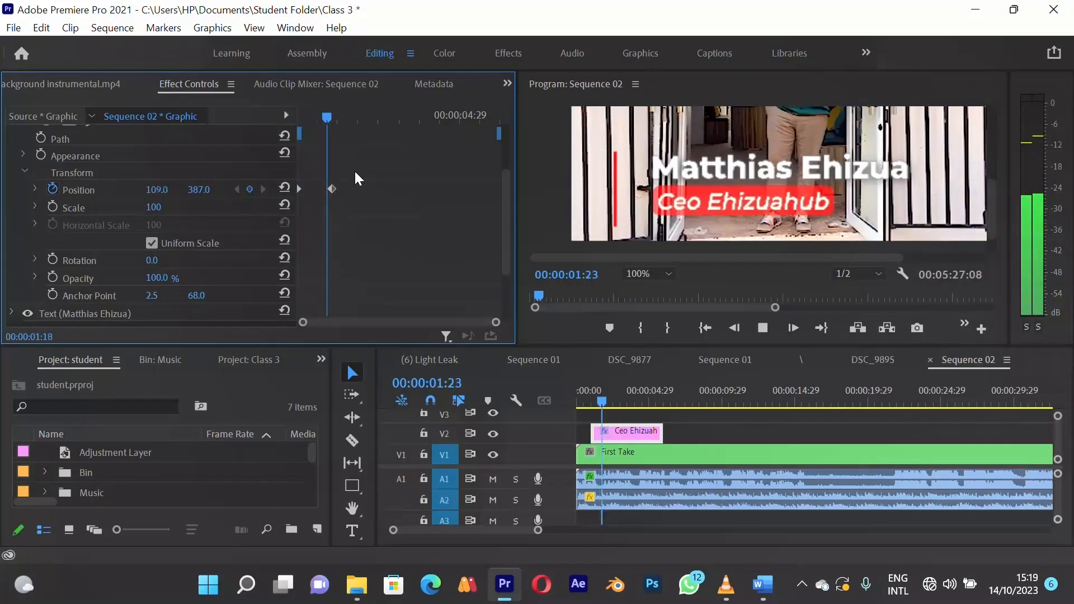
pyautogui.moveTo(338, 119); pyautogui.dragTo(316, 136)
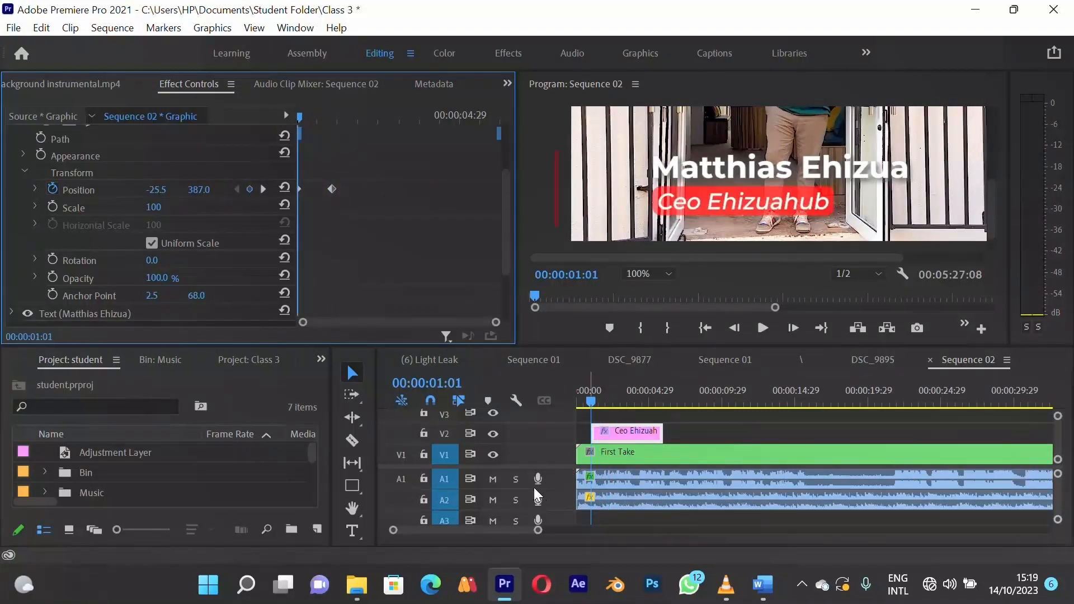
# Hide the First Take footage on video track V1
pyautogui.click(660, 461)
pyautogui.click(491, 455)
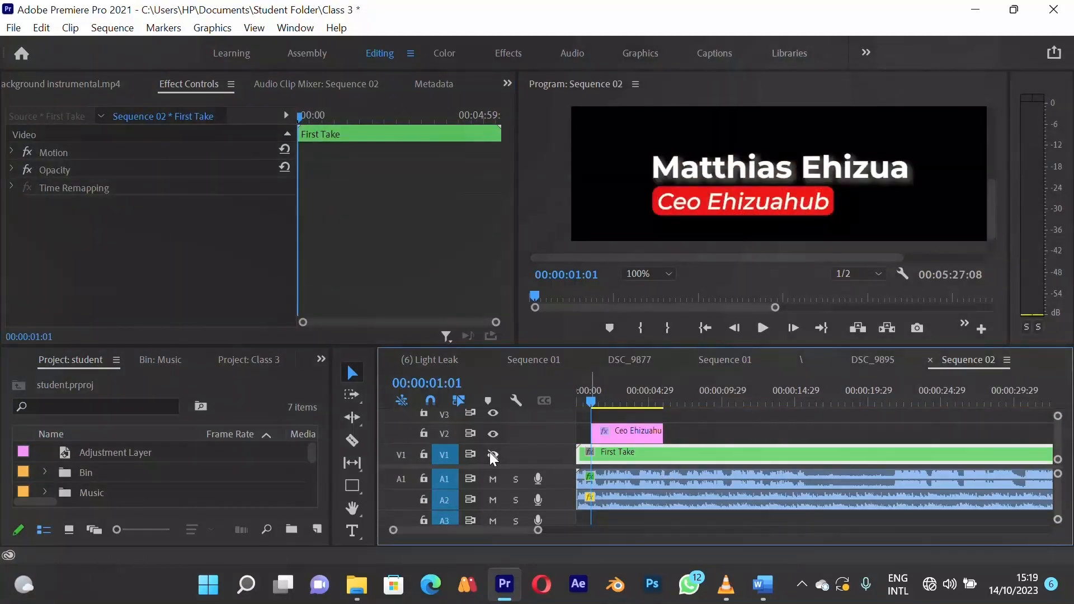
# Set the fill colour of Shape 01 in the title graphic to white
pyautogui.click(612, 437)
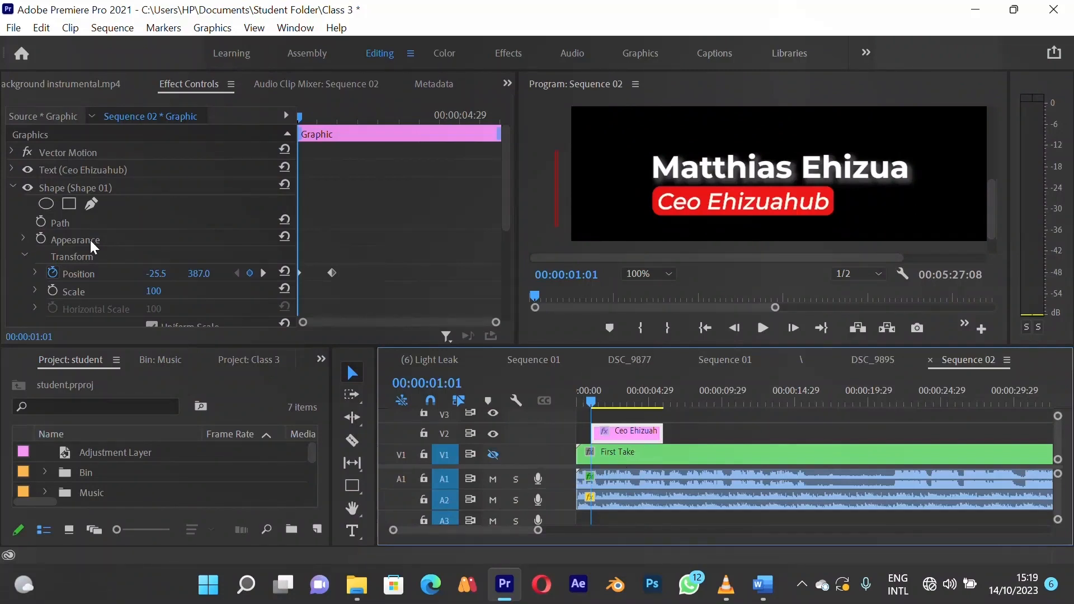
pyautogui.click(23, 238)
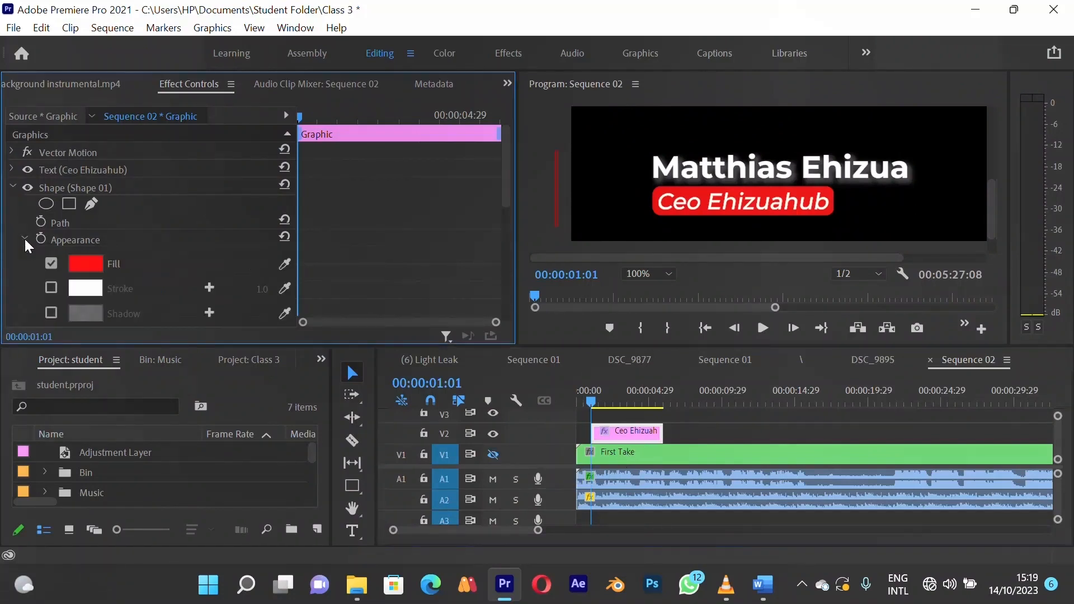
pyautogui.click(81, 265)
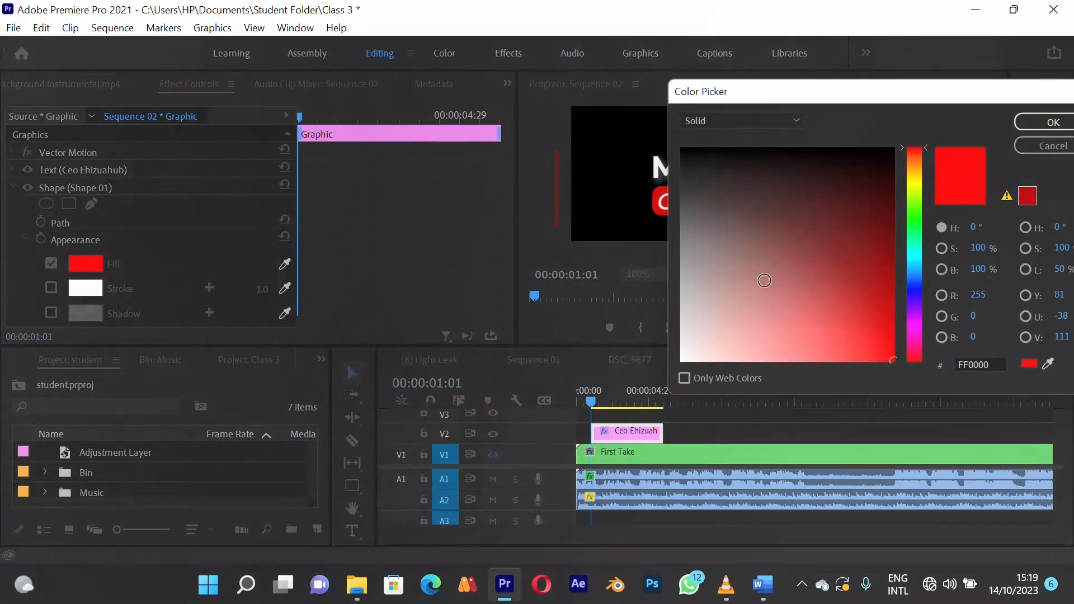
pyautogui.moveTo(722, 351); pyautogui.dragTo(681, 360)
pyautogui.click(1042, 123)
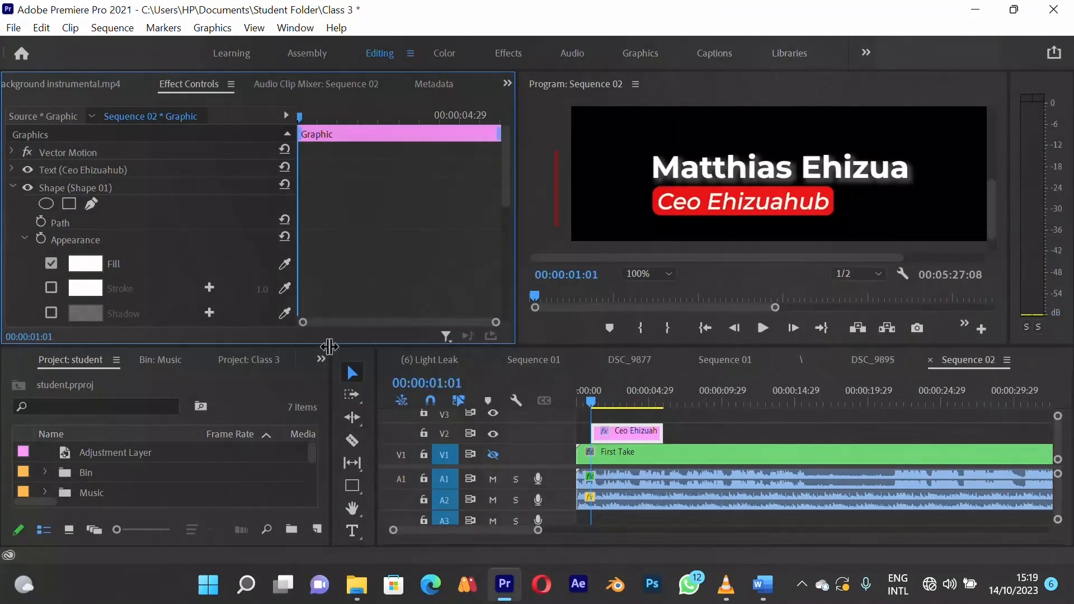
pyautogui.click(25, 237)
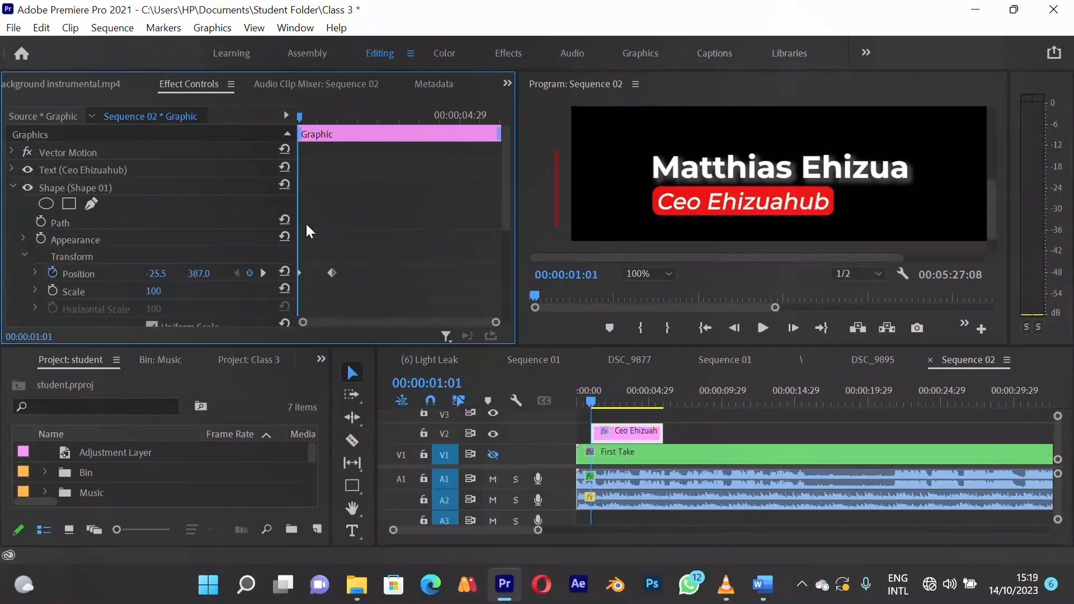
# Play back the white bar's slide-in from the title clip's start at 00:00:01:01
pyautogui.moveTo(300, 116); pyautogui.dragTo(299, 147)
pyautogui.press('Left')
pyautogui.press('space')
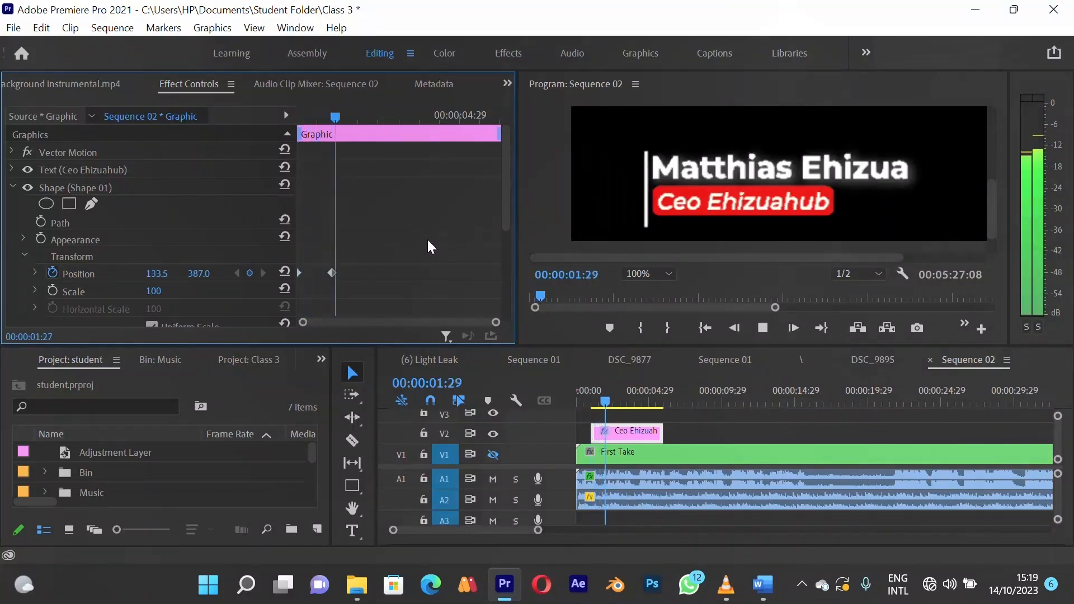
pyautogui.press('space')
pyautogui.press('space')
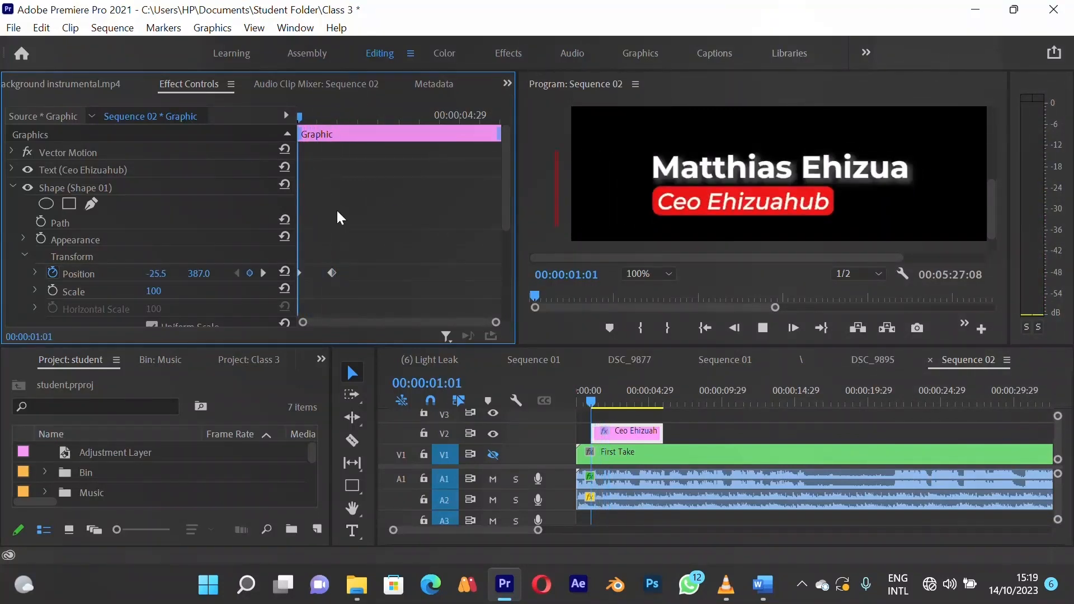
pyautogui.press('space')
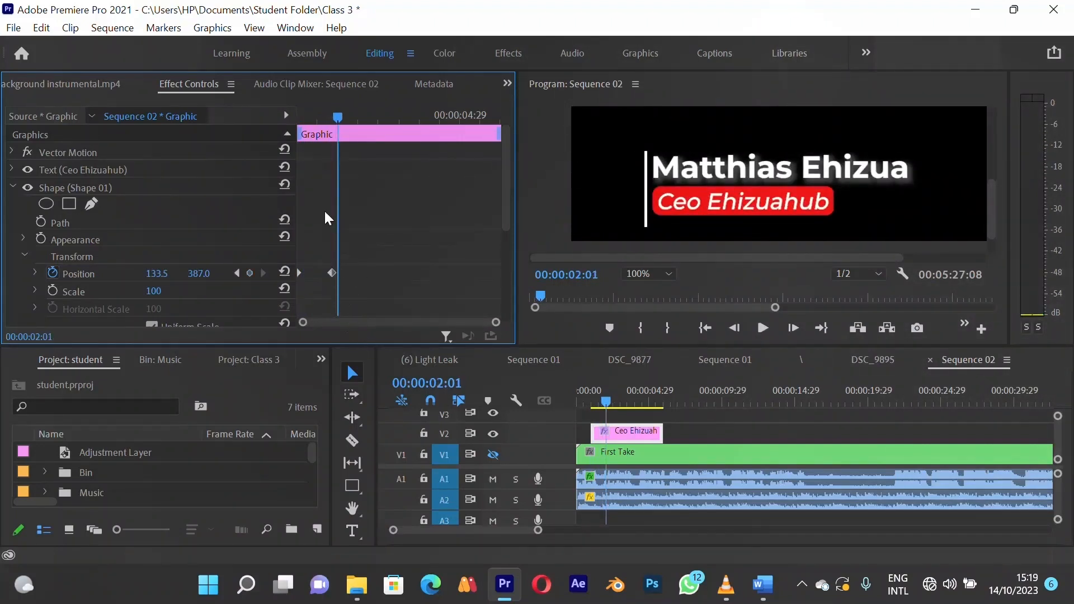
# Move Shape 01's second Position keyframe earlier, to 00:00:01:16
pyautogui.moveTo(325, 116); pyautogui.dragTo(319, 118)
pyautogui.press('=')
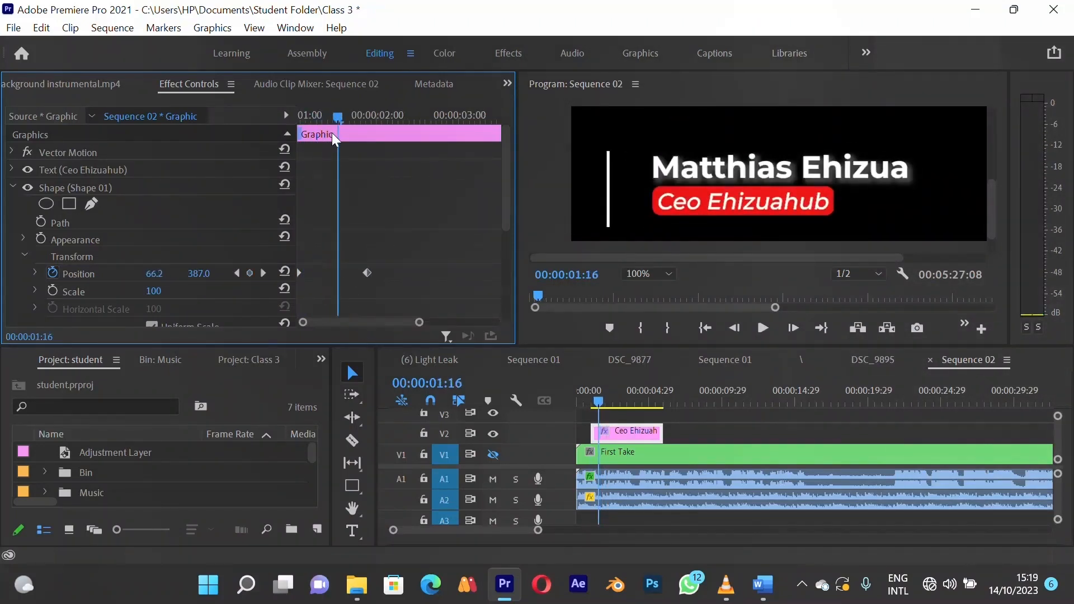
pyautogui.press('=')
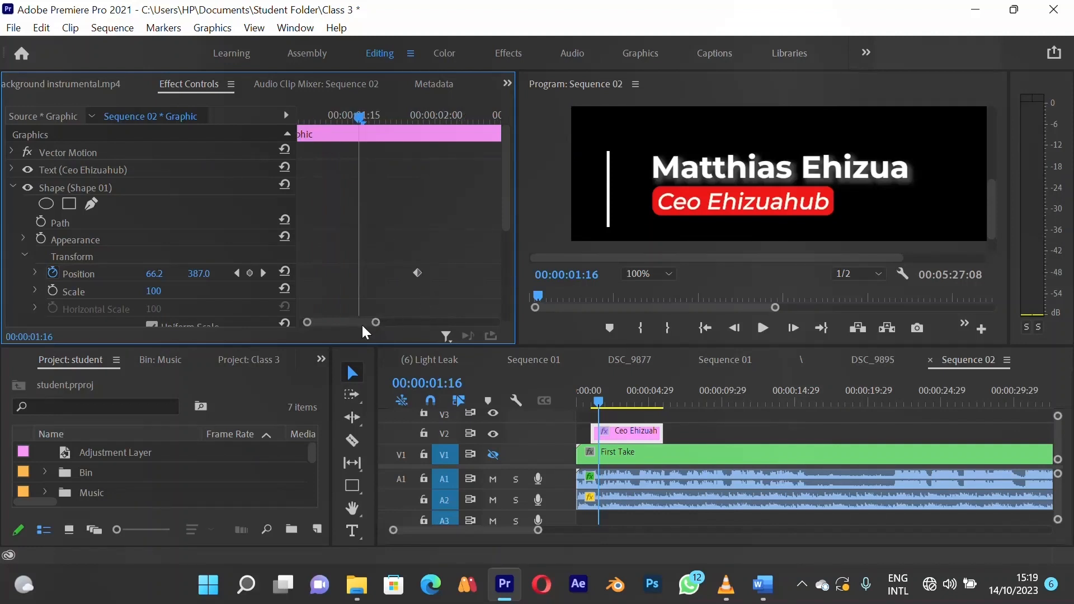
pyautogui.moveTo(360, 324); pyautogui.dragTo(344, 323)
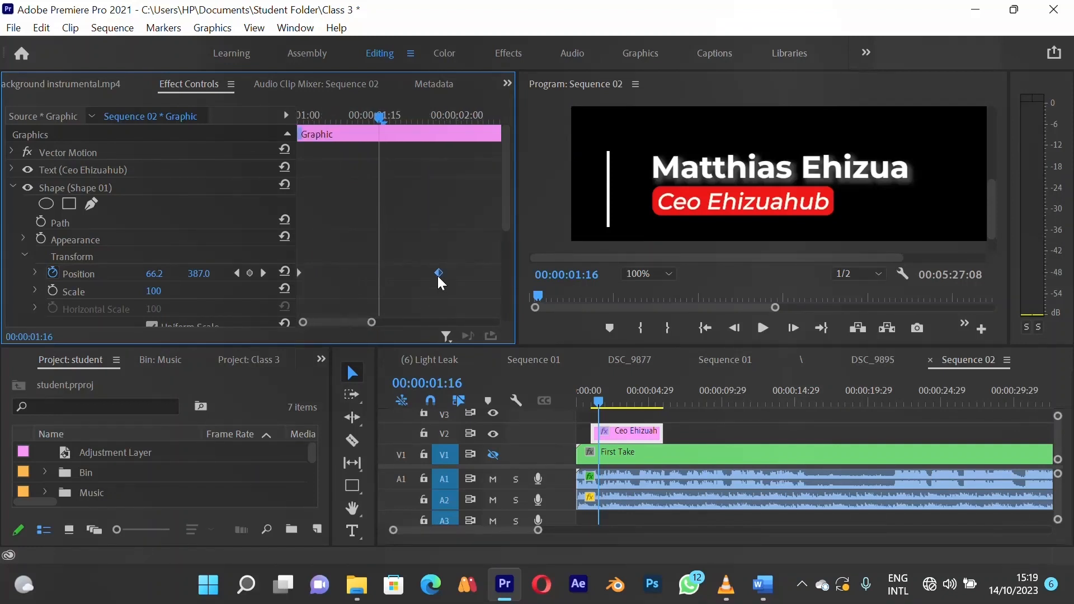
pyautogui.moveTo(437, 276); pyautogui.dragTo(381, 290)
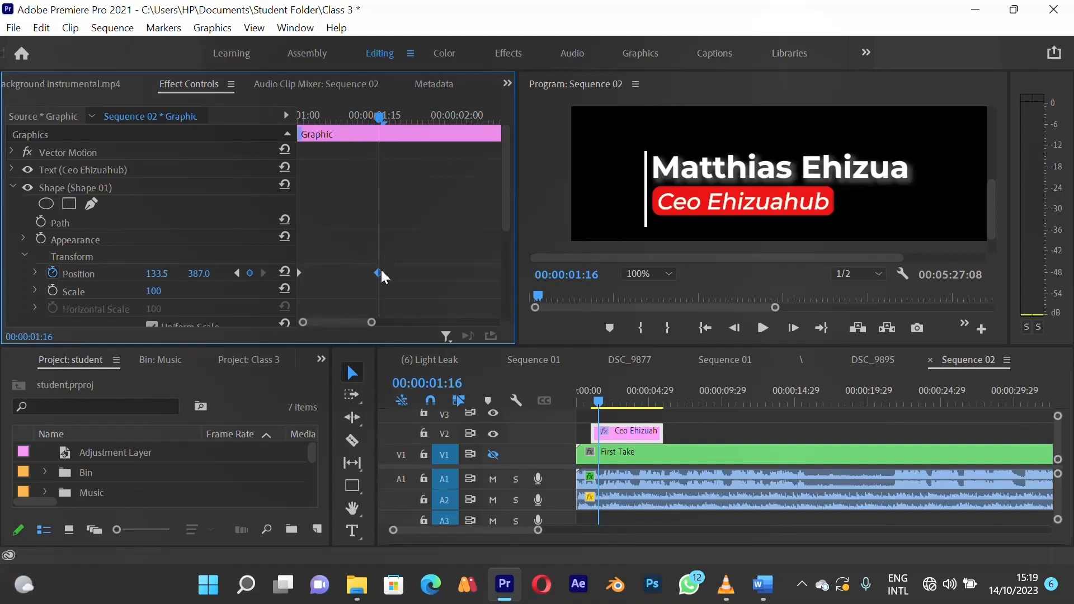
# Move Shape 01's second Position keyframe to 00:00:01:13 and preview the slide-in from the clip's start
pyautogui.moveTo(380, 122); pyautogui.dragTo(233, 148)
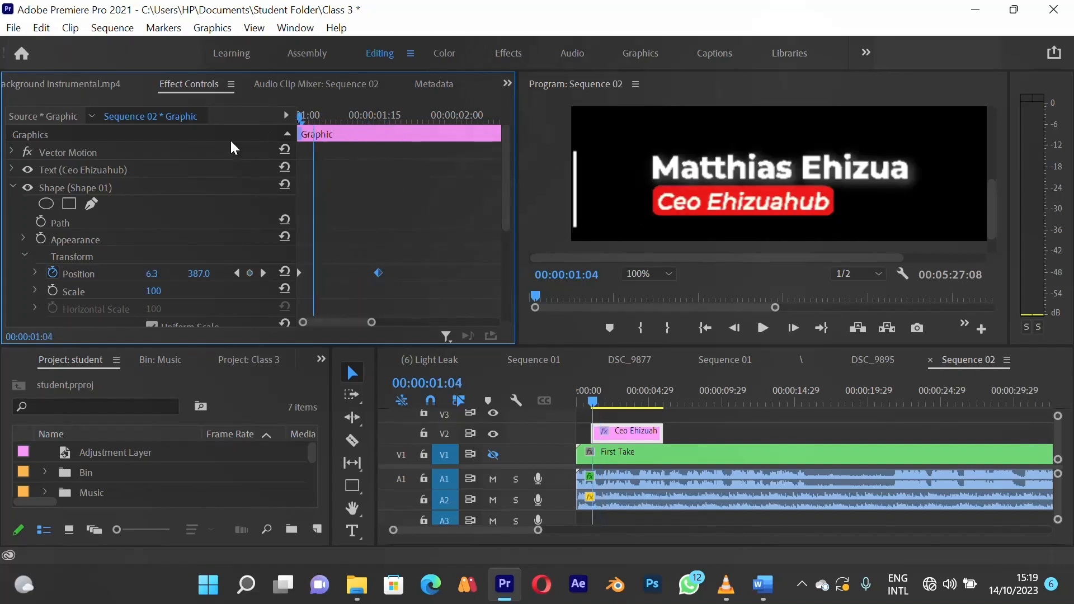
pyautogui.moveTo(380, 273)
pyautogui.mouseDown()
pyautogui.moveTo(344, 283)
pyautogui.moveTo(364, 280)
pyautogui.mouseUp()
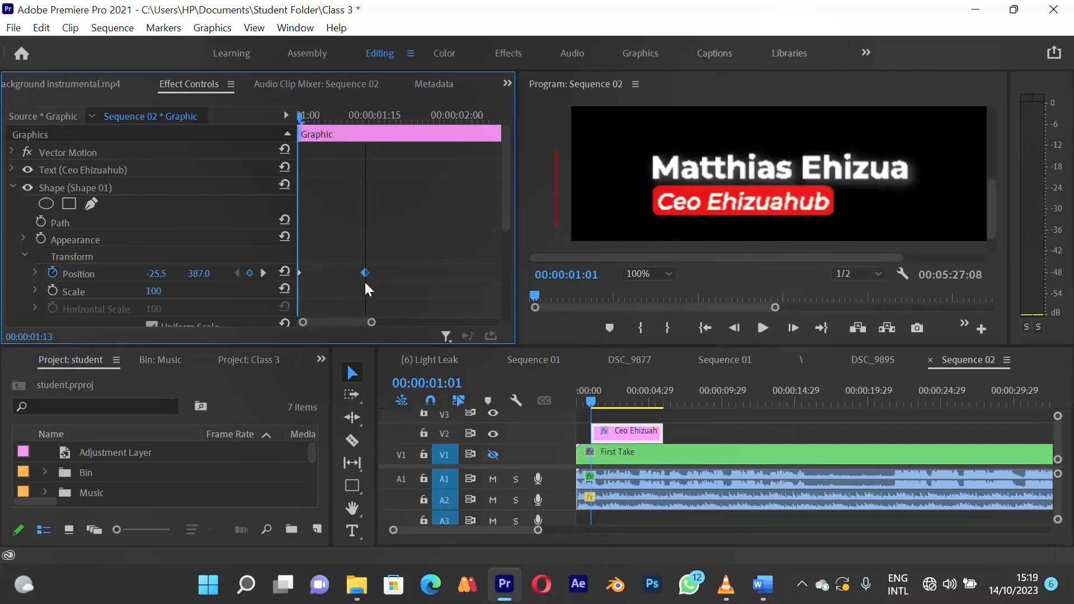
pyautogui.press('space')
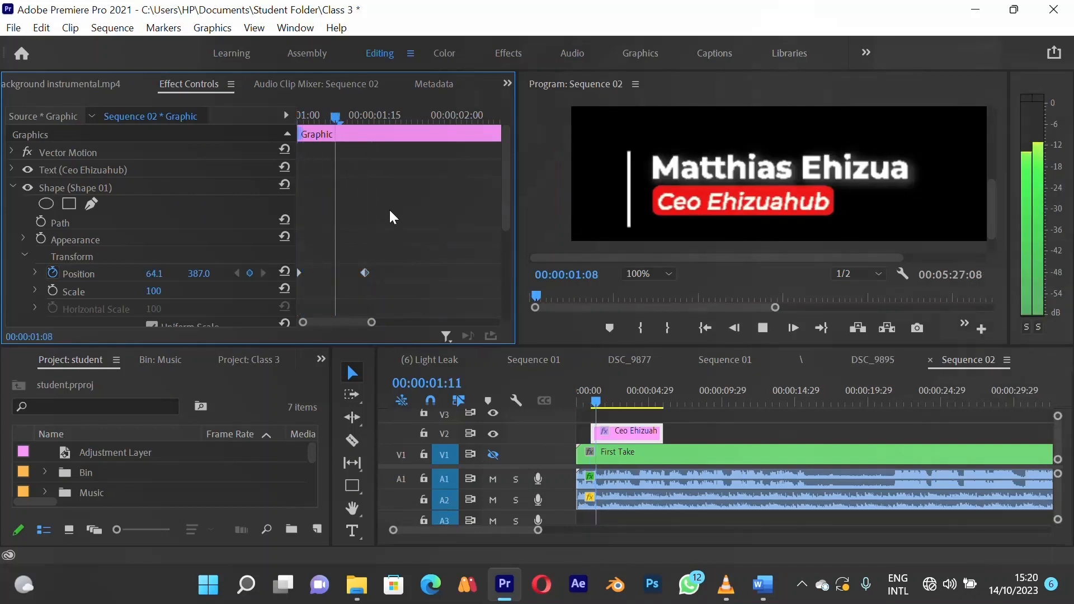
# Move Shape 01's second Position keyframe to about 00:00:01:07 and replay the slide-in from the clip's start
pyautogui.moveTo(364, 272); pyautogui.dragTo(331, 274)
pyautogui.moveTo(316, 116); pyautogui.dragTo(276, 153)
pyautogui.press('space')
pyautogui.press('space')
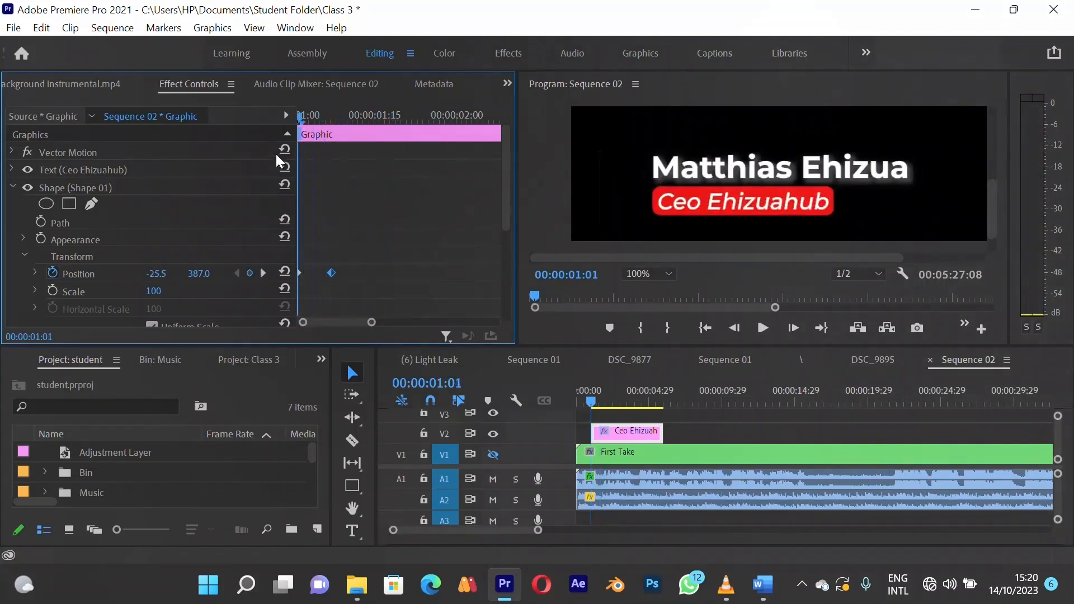
pyautogui.press('space')
pyautogui.press('space')
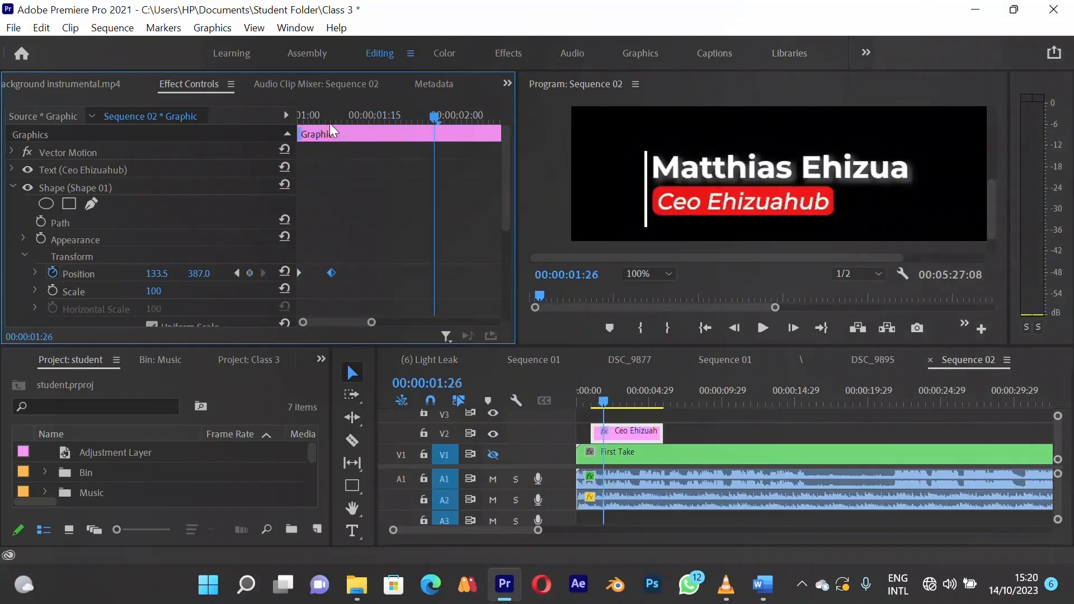
pyautogui.moveTo(330, 117); pyautogui.dragTo(260, 120)
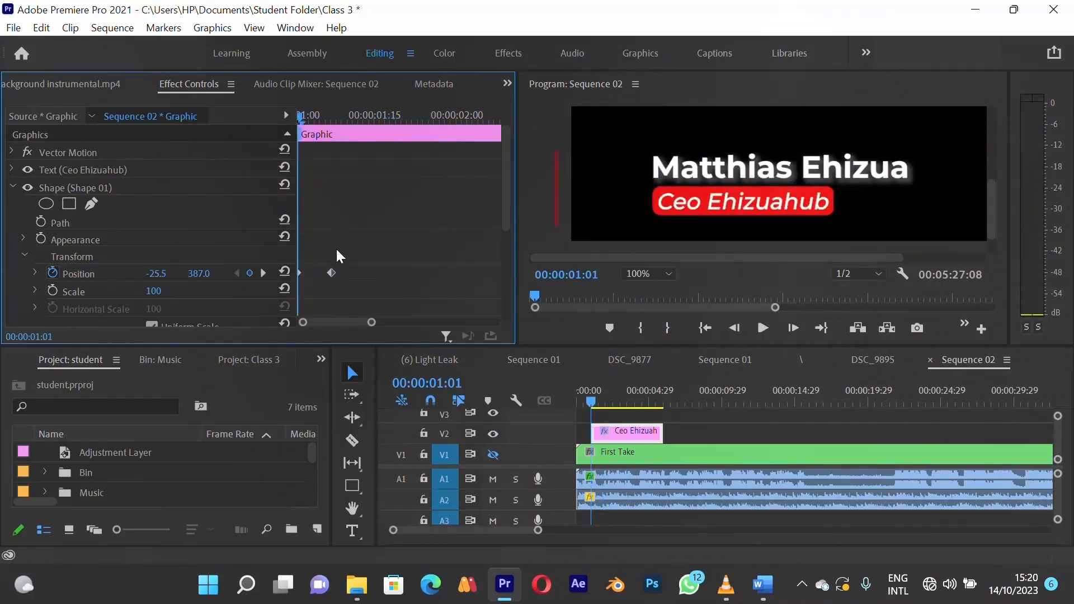
pyautogui.press('space')
pyautogui.press('space')
pyautogui.moveTo(344, 117); pyautogui.dragTo(247, 123)
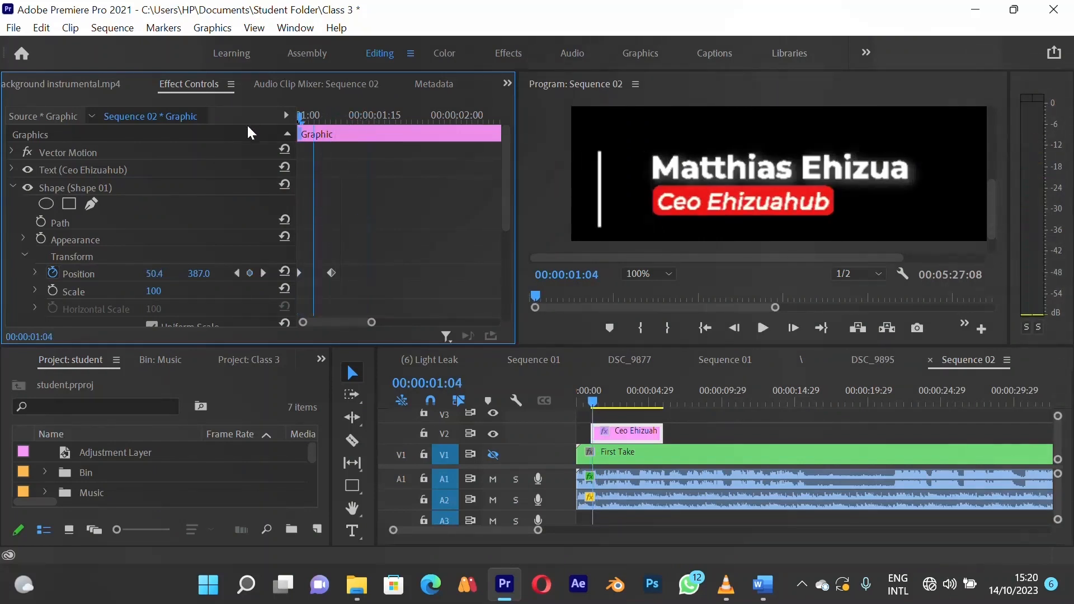
# Apply Ease In temporal interpolation to Shape 01's second Position keyframe and play back the slide-in
pyautogui.rightClick(331, 274)
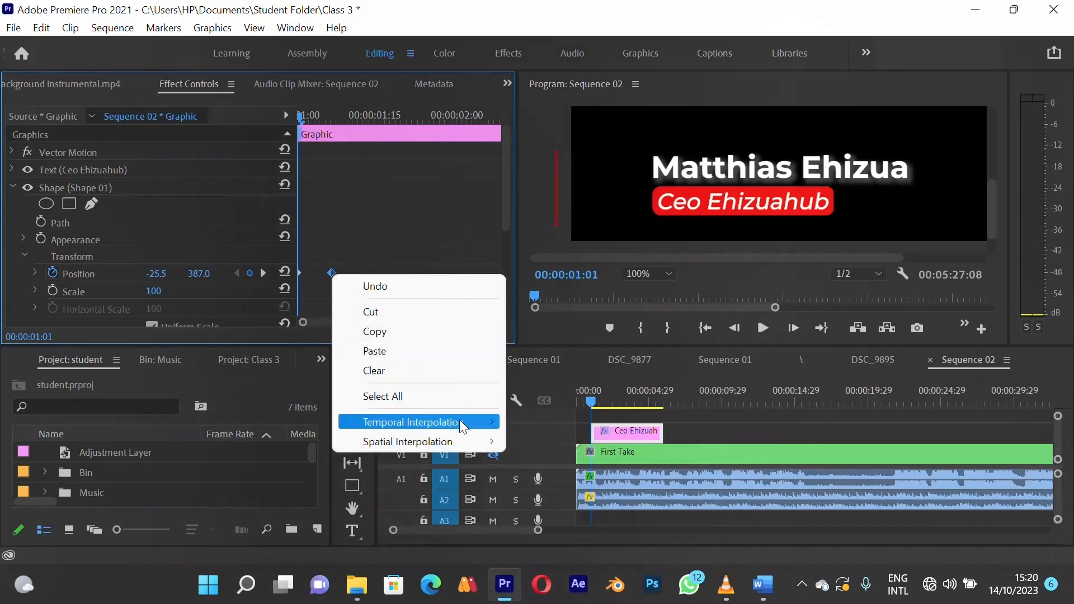
pyautogui.moveTo(459, 422)
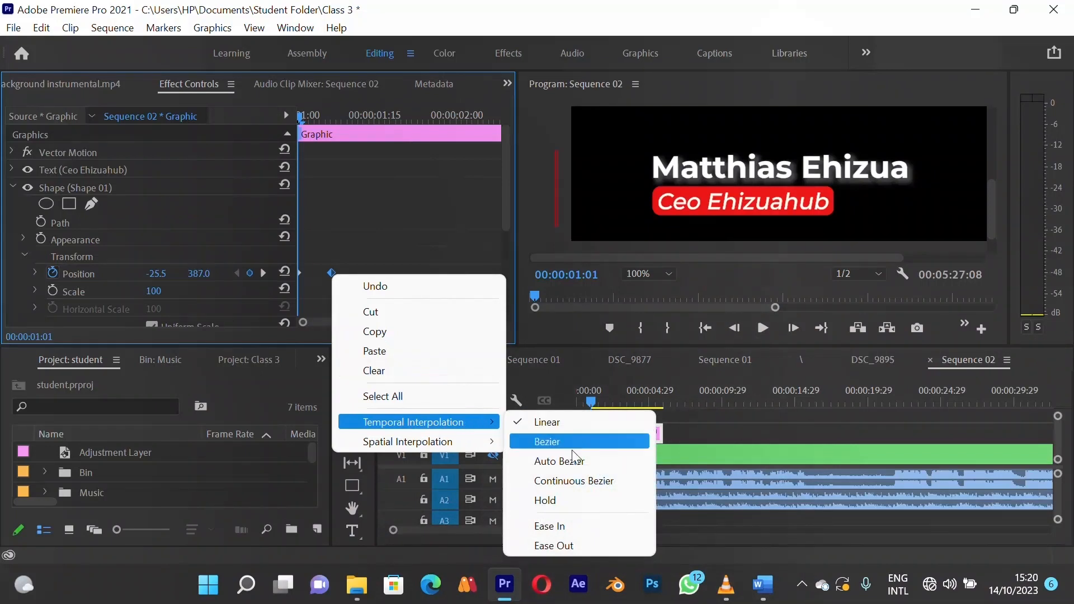
pyautogui.click(576, 526)
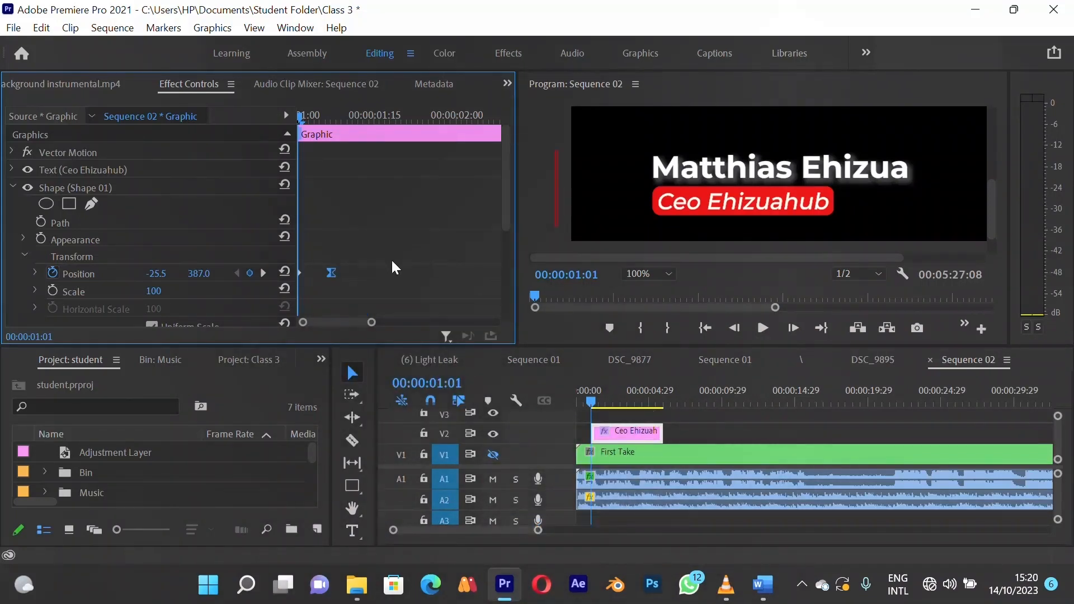
pyautogui.press('space')
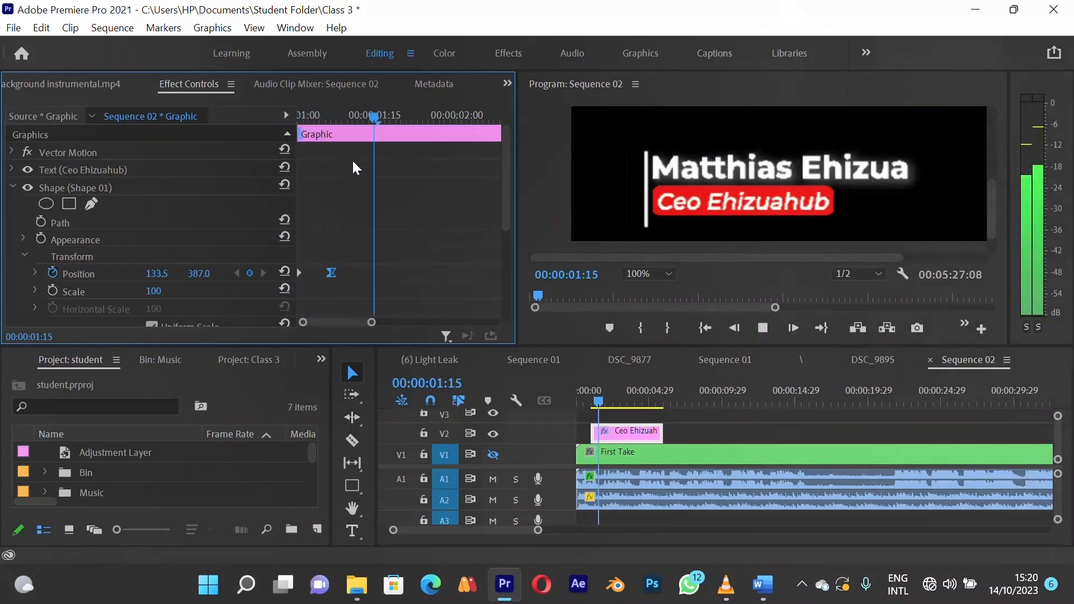
# Apply Ease Out temporal interpolation to Shape 01's first Position keyframe and replay the slide-in from the clip's start
pyautogui.press('space')
pyautogui.moveTo(345, 117); pyautogui.dragTo(301, 274)
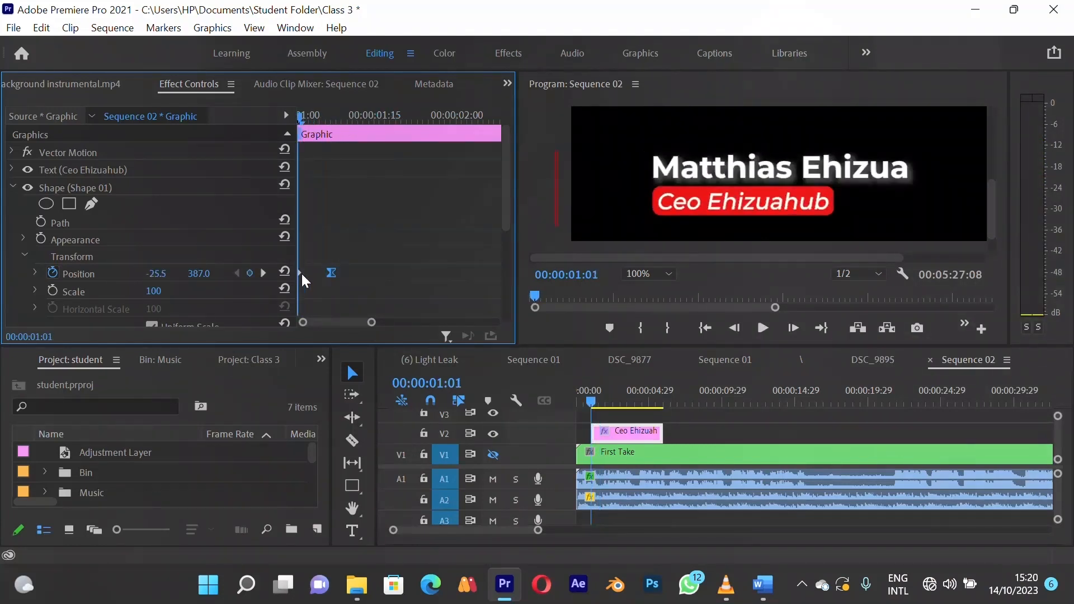
pyautogui.rightClick(298, 274)
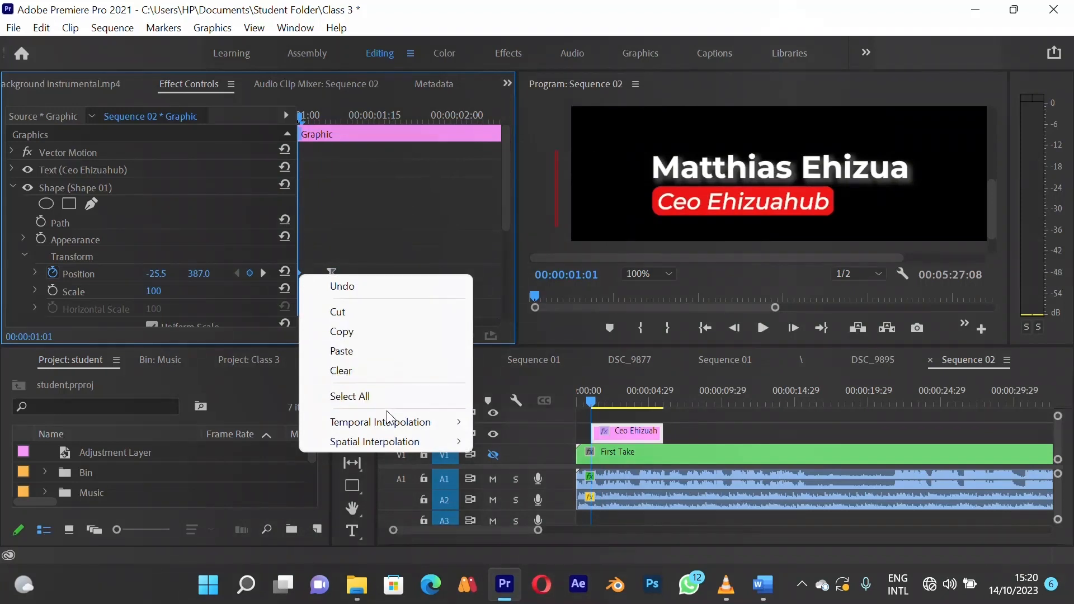
pyautogui.moveTo(390, 418)
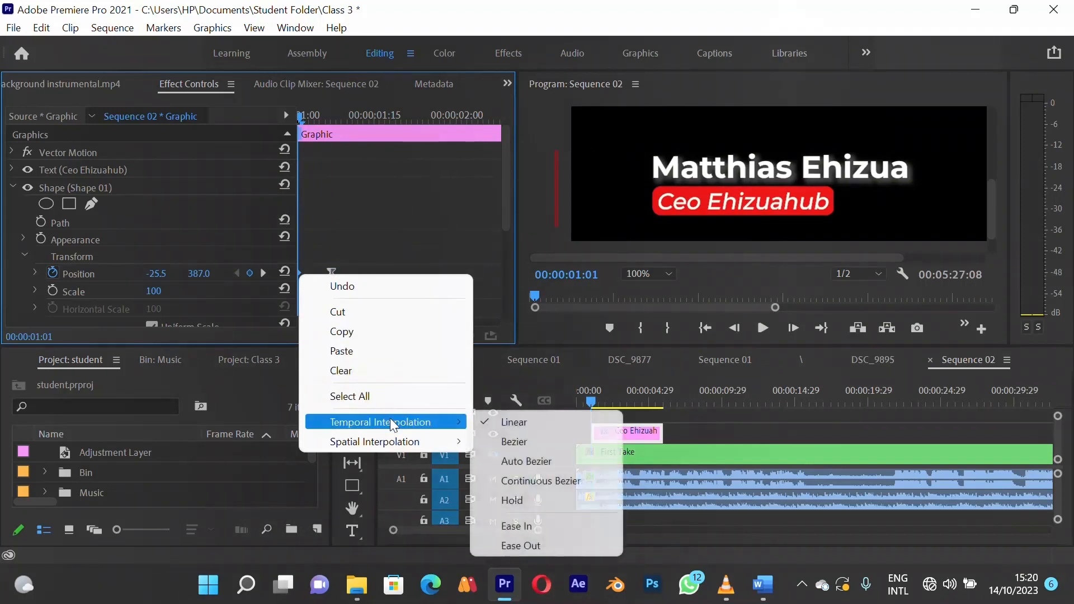
pyautogui.click(558, 545)
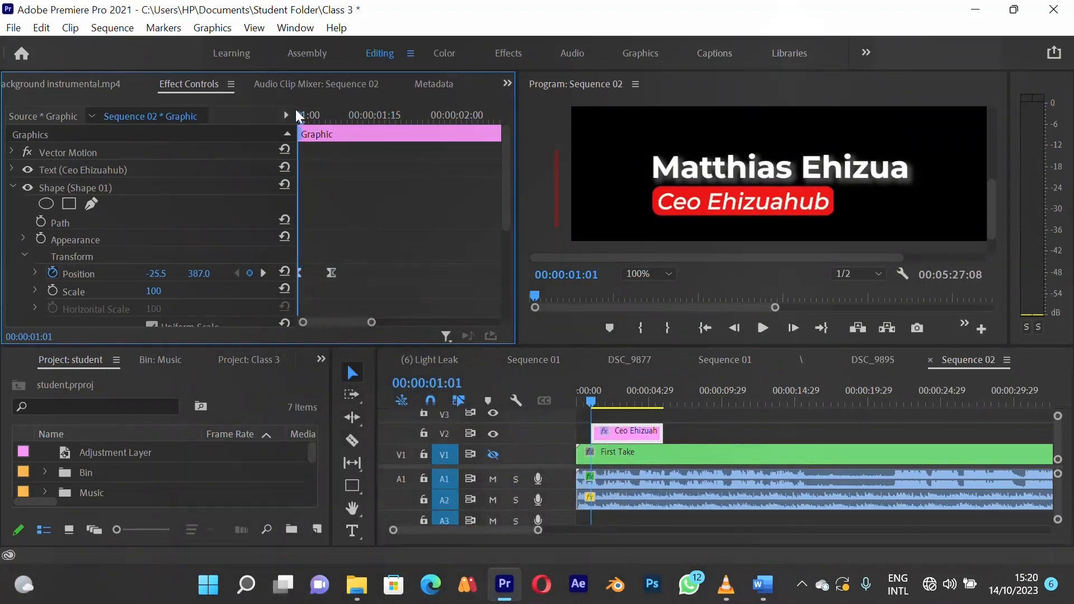
pyautogui.press('space')
pyautogui.press('space')
pyautogui.moveTo(328, 116); pyautogui.dragTo(297, 114)
pyautogui.press('space')
pyautogui.press('space')
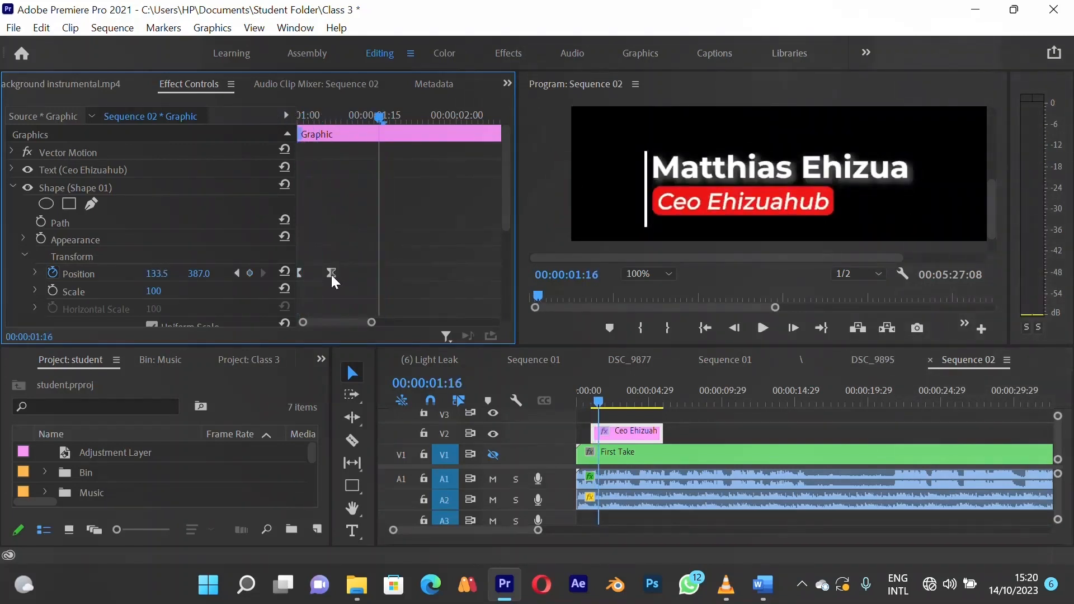
# Move Shape 01's second Position keyframe to 00:00:01:16, preview the slide-in from the clip's start, and collapse Shape 01's properties
pyautogui.moveTo(331, 273); pyautogui.dragTo(379, 273)
pyautogui.moveTo(382, 115); pyautogui.dragTo(253, 153)
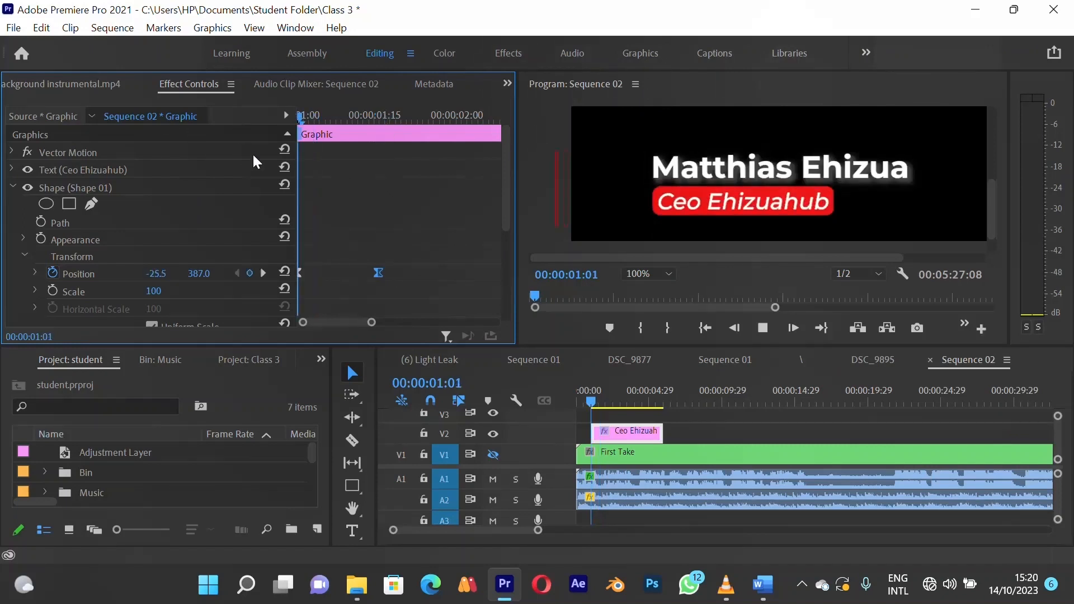
pyautogui.press('space')
pyautogui.press('space')
pyautogui.moveTo(320, 116); pyautogui.dragTo(298, 114)
pyautogui.press('space')
pyautogui.press('space')
pyautogui.press('space')
pyautogui.press('space')
pyautogui.click(12, 188)
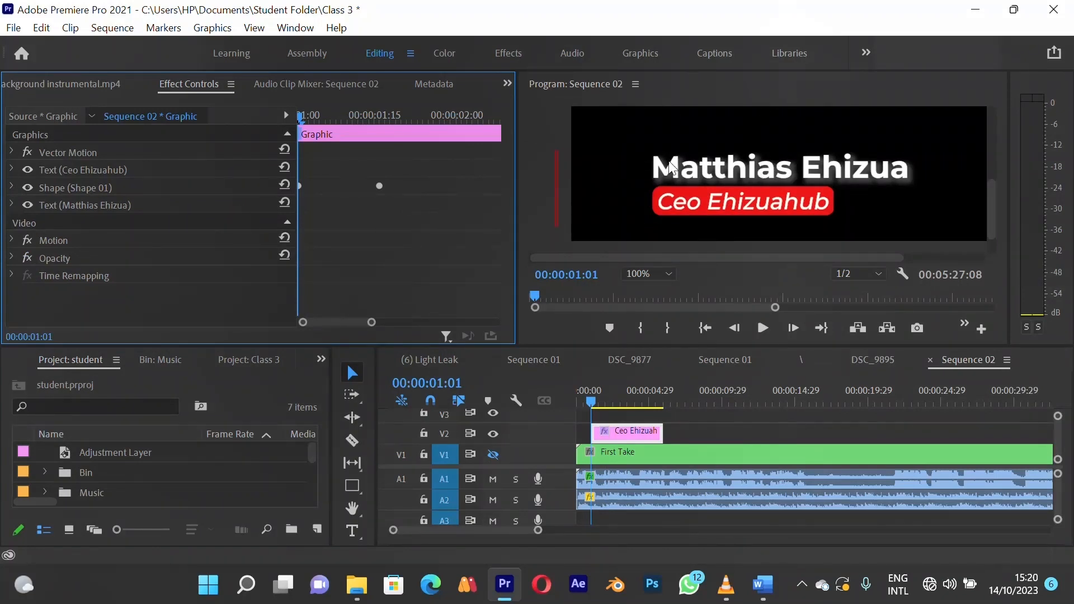
pyautogui.press('space')
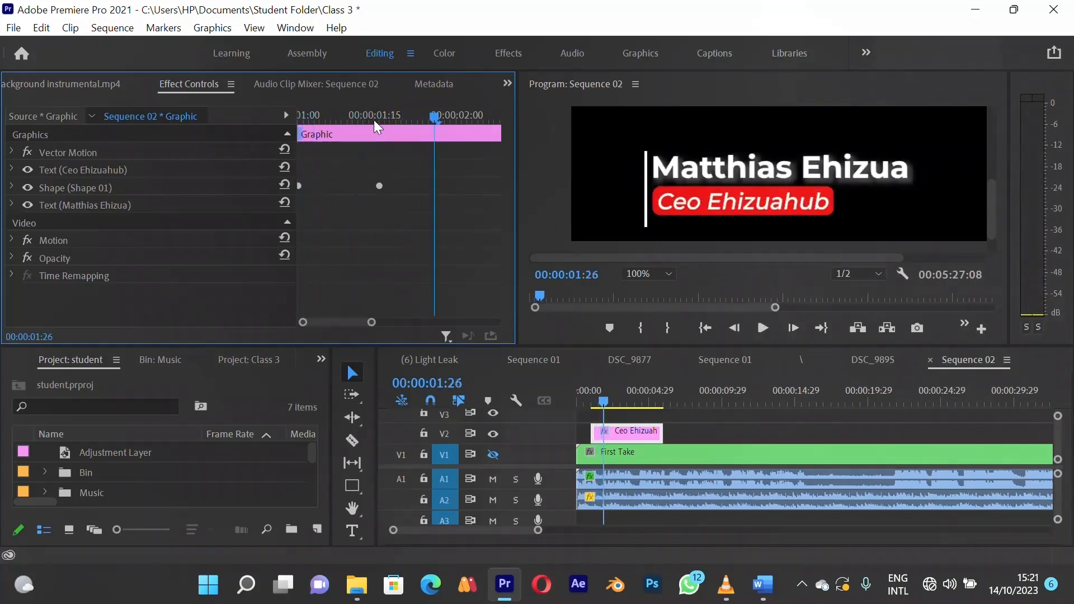
pyautogui.press('space')
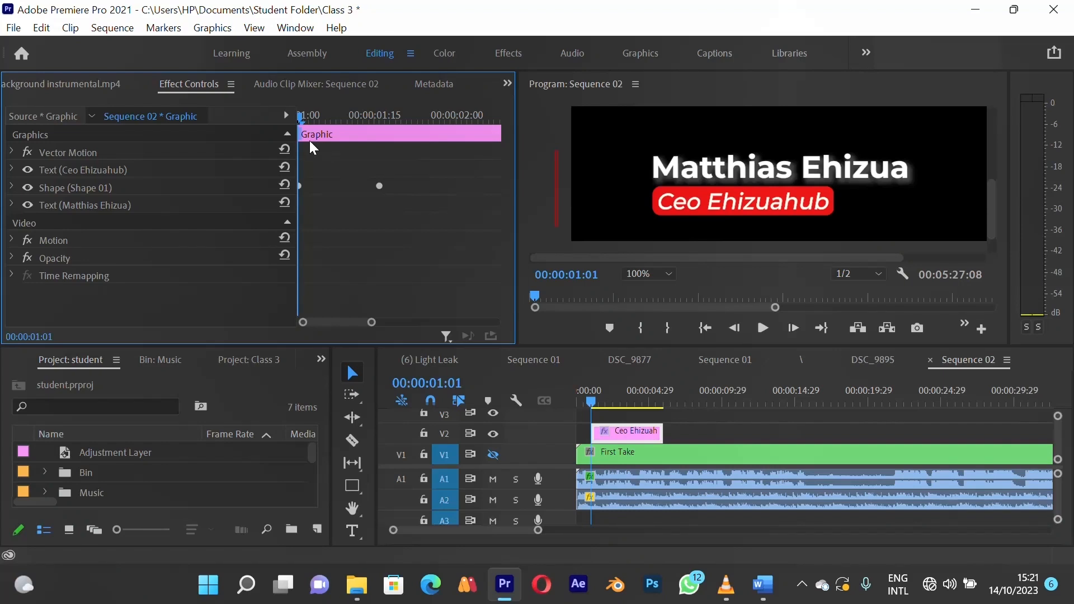
# Fit the whole frame in the program view and place the playhead on Shape 01's second keyframe at 00:00:01:16
pyautogui.click(95, 205)
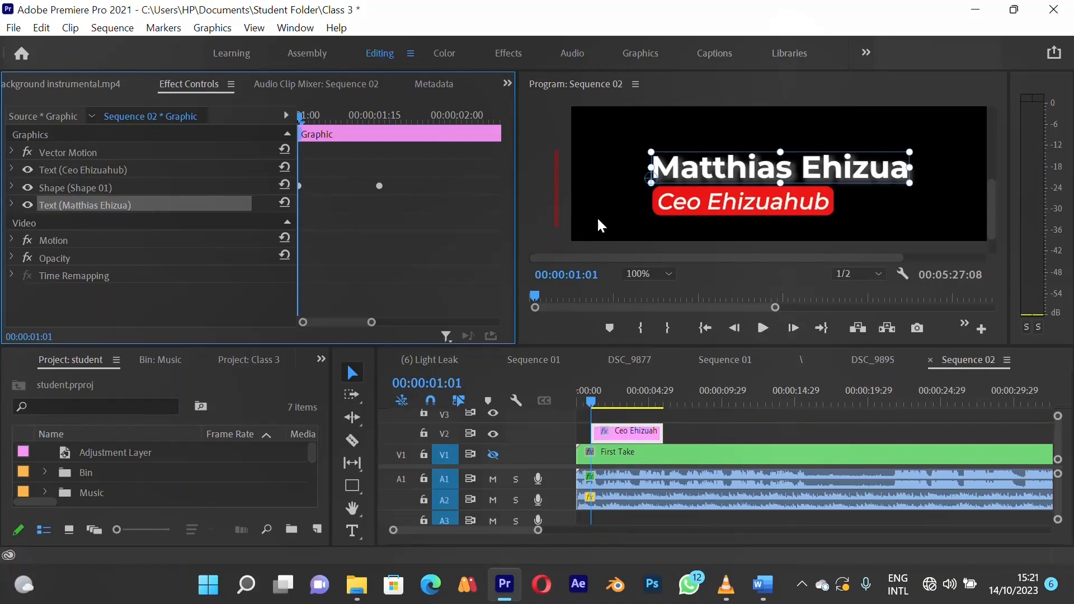
pyautogui.click(669, 273)
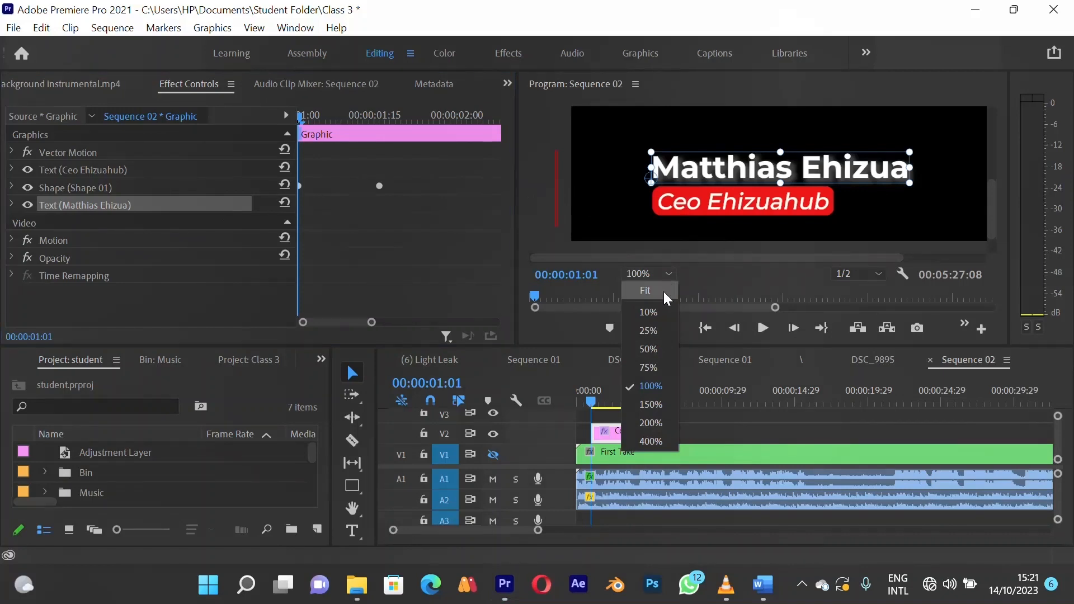
pyautogui.click(664, 290)
pyautogui.click(591, 165)
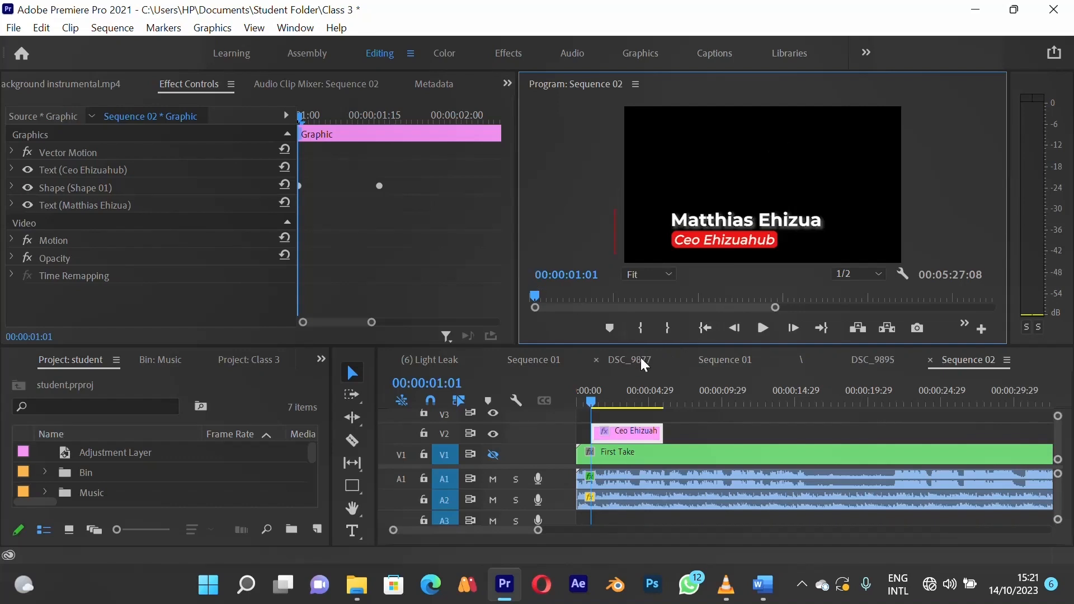
pyautogui.click(382, 189)
pyautogui.moveTo(378, 116); pyautogui.dragTo(382, 123)
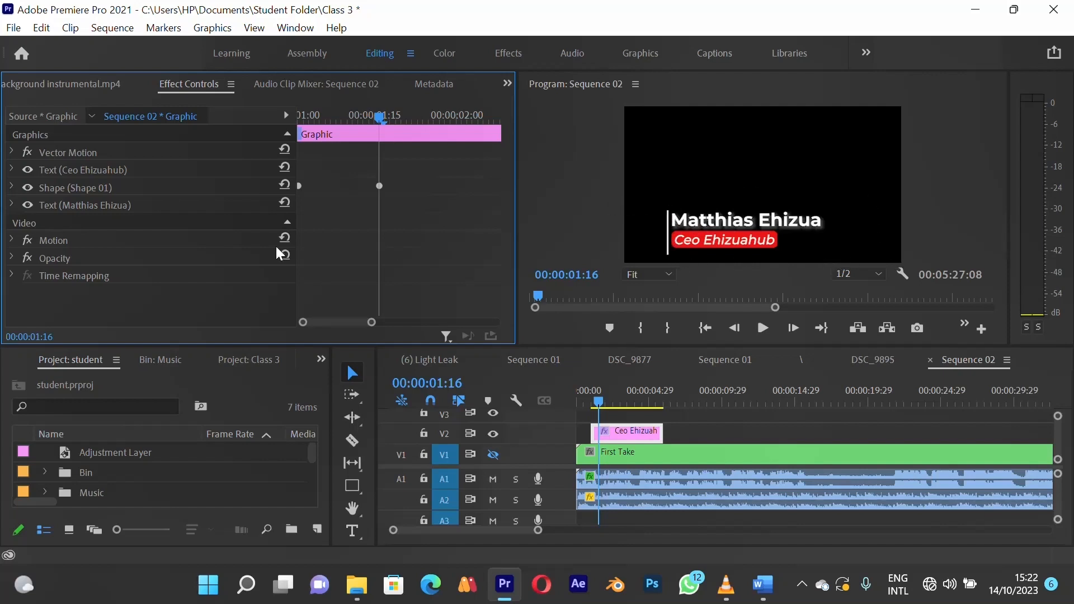
# Mask the name text with a rectangle that starts at the white bar and encloses both text lines, with Mask Feather 0
pyautogui.click(99, 208)
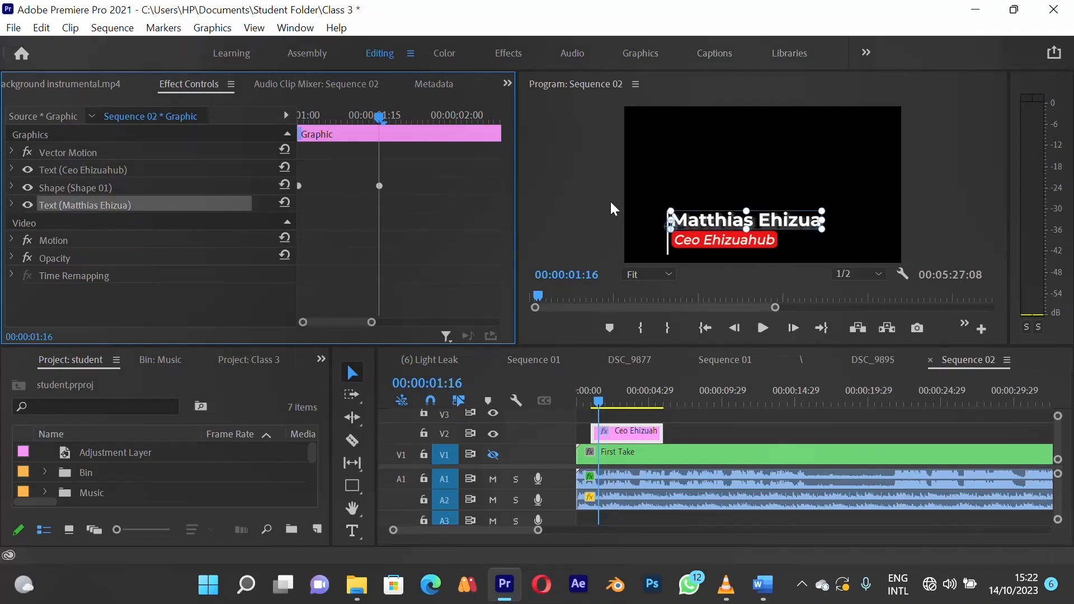
pyautogui.click(12, 205)
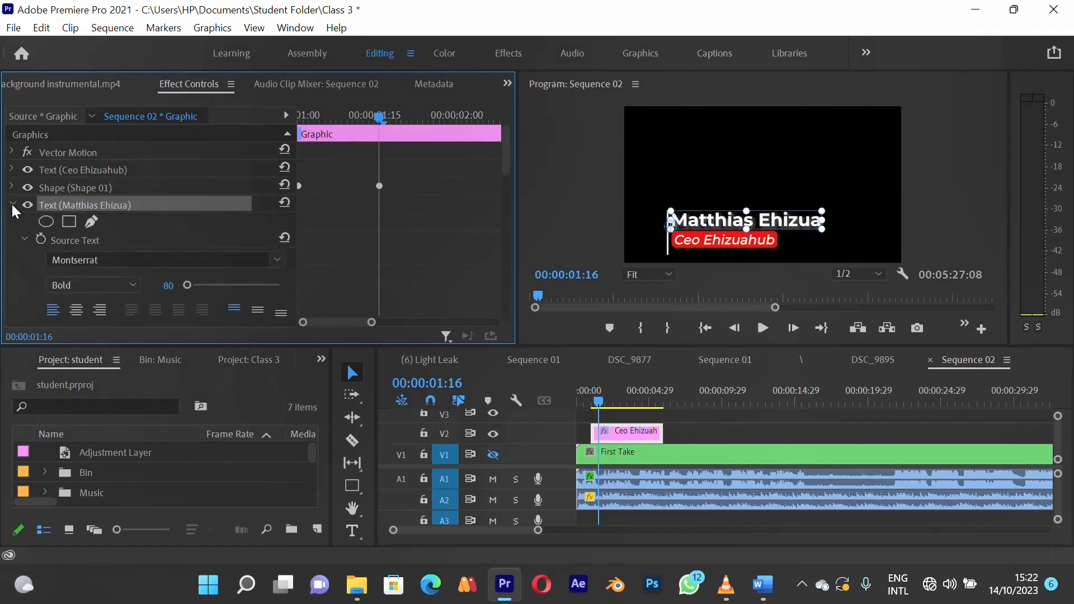
pyautogui.click(69, 221)
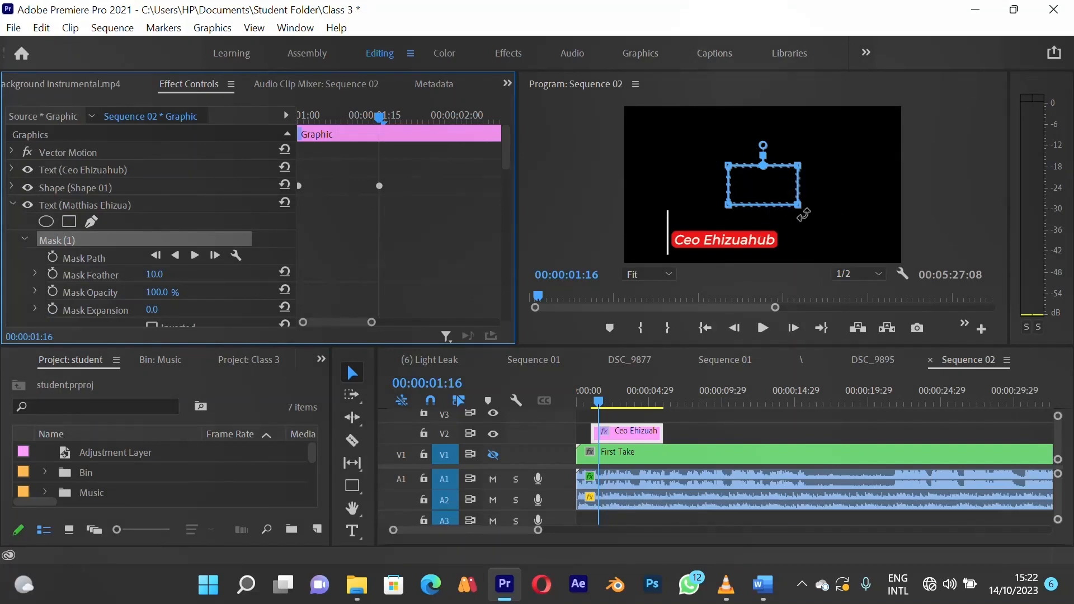
pyautogui.moveTo(800, 206); pyautogui.dragTo(840, 225)
pyautogui.moveTo(768, 189); pyautogui.dragTo(749, 211)
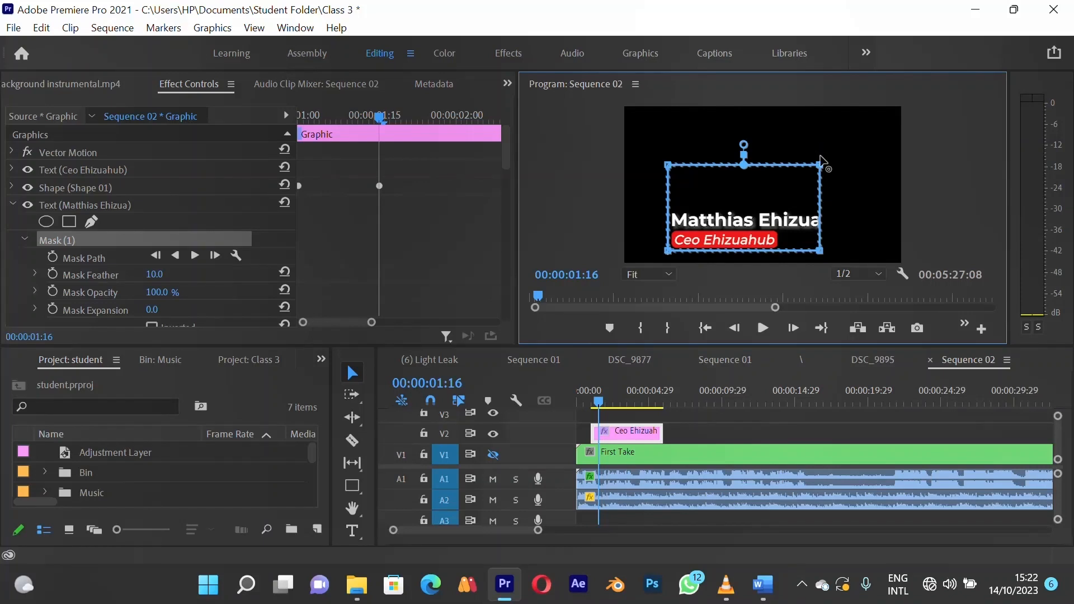
pyautogui.moveTo(828, 156); pyautogui.dragTo(821, 167)
pyautogui.moveTo(820, 165); pyautogui.dragTo(834, 157)
pyautogui.moveTo(719, 209); pyautogui.dragTo(732, 208)
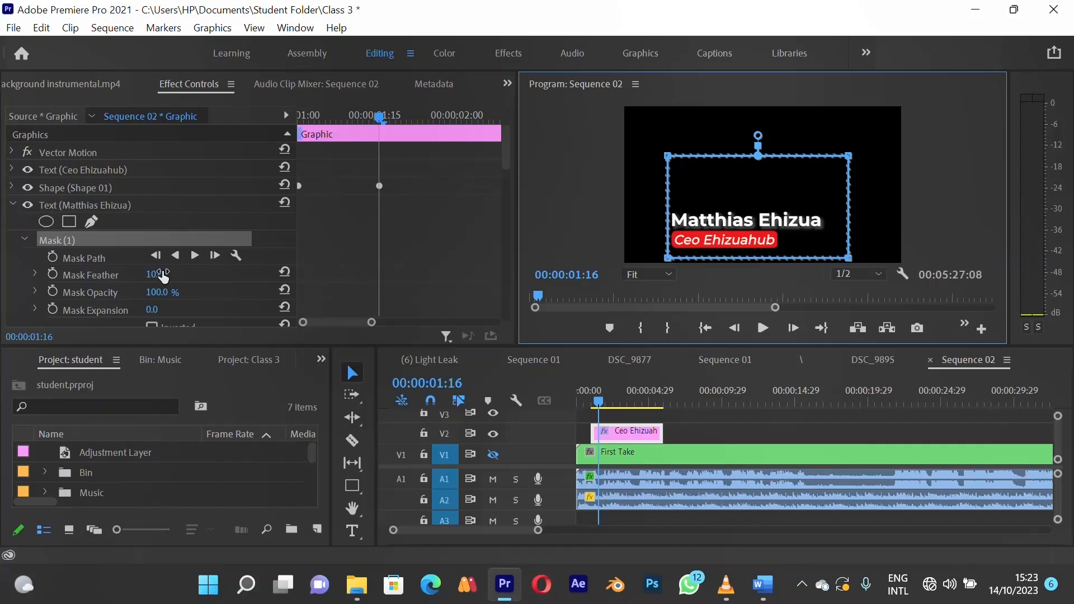
pyautogui.moveTo(162, 275); pyautogui.dragTo(28, 291)
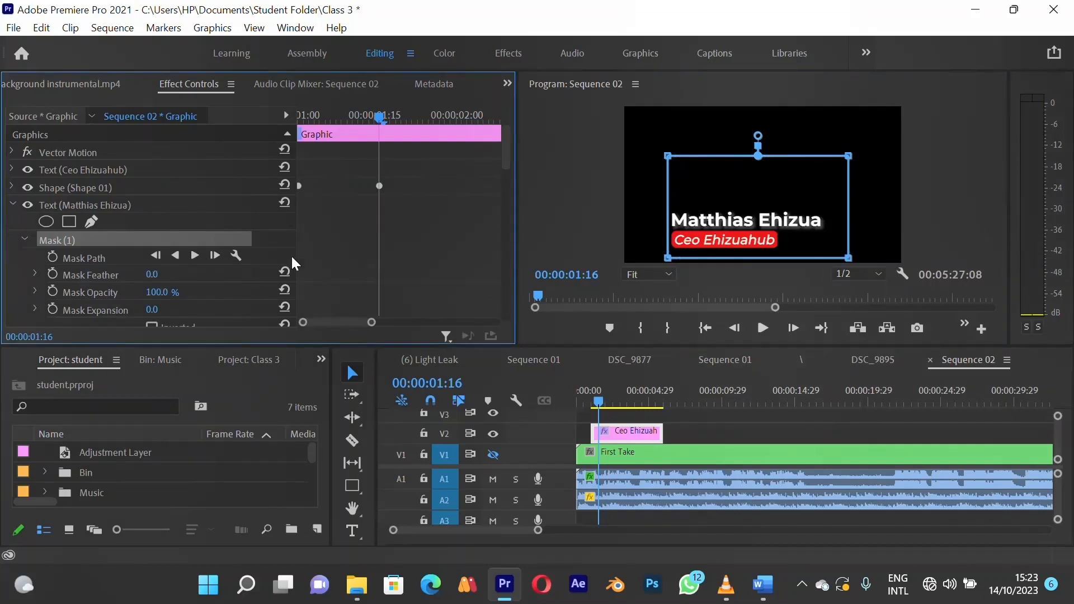
pyautogui.click(704, 429)
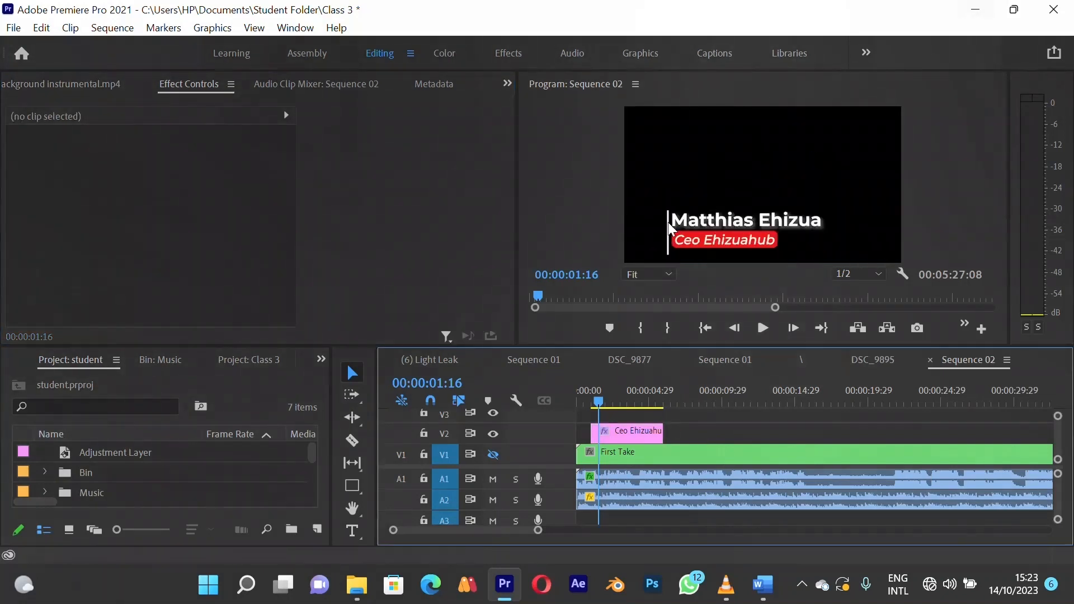
# Try moving the name text to position 171.9, 351.0 to test its mask
pyautogui.click(635, 436)
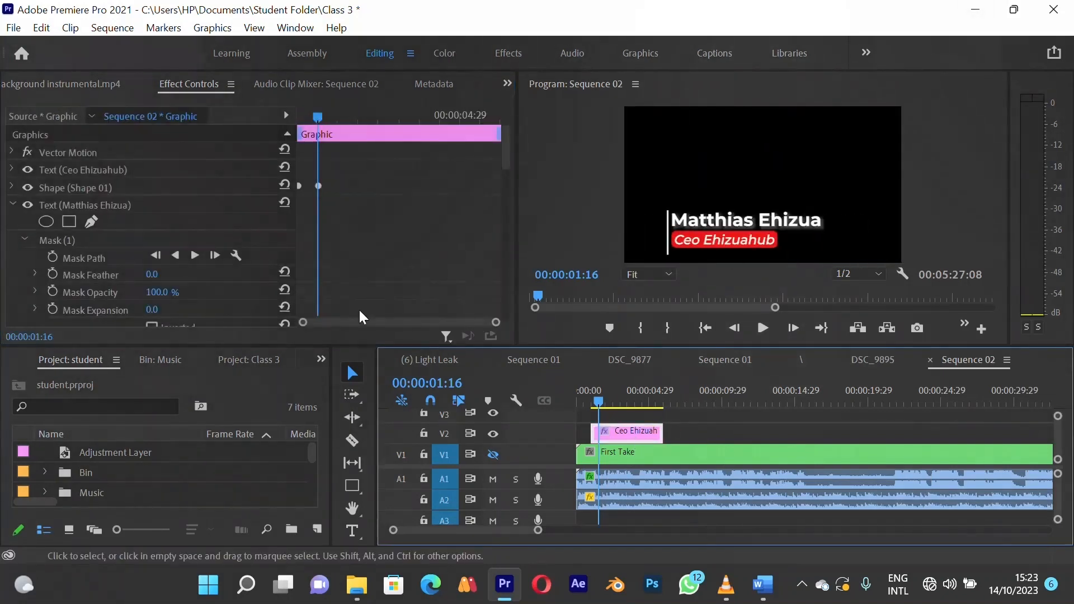
pyautogui.click(64, 204)
pyautogui.click(719, 219)
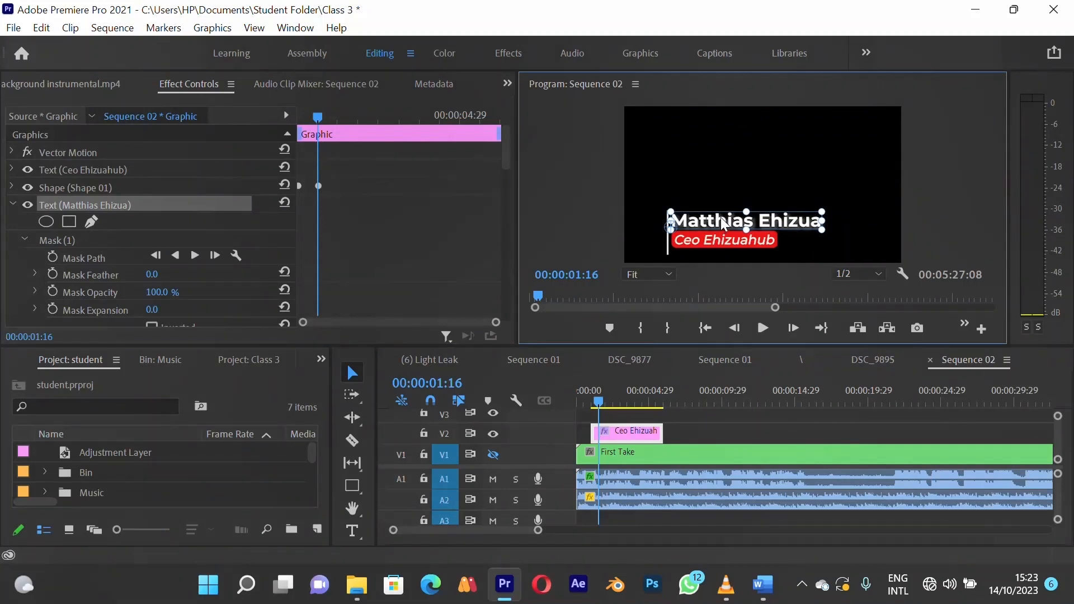
pyautogui.moveTo(721, 218)
pyautogui.mouseDown()
pyautogui.moveTo(727, 131)
pyautogui.moveTo(701, 123)
pyautogui.moveTo(565, 178)
pyautogui.moveTo(551, 235)
pyautogui.moveTo(814, 209)
pyautogui.moveTo(928, 229)
pyautogui.moveTo(764, 207)
pyautogui.moveTo(730, 220)
pyautogui.mouseUp()
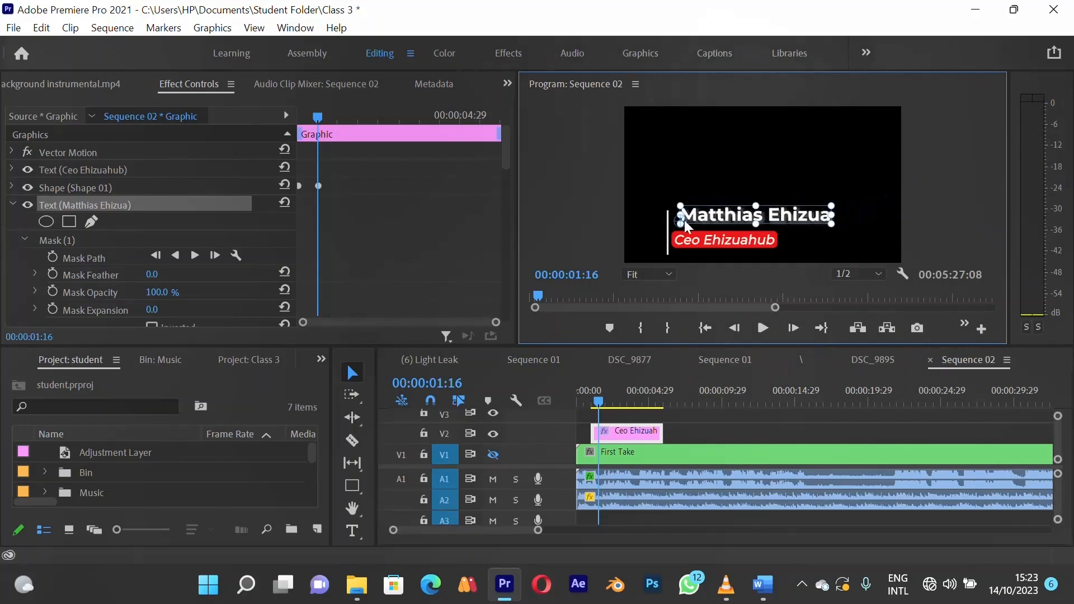
# Try inverting the name text's mask, and turn the inversion back off
pyautogui.scroll(-1, 127, 270)
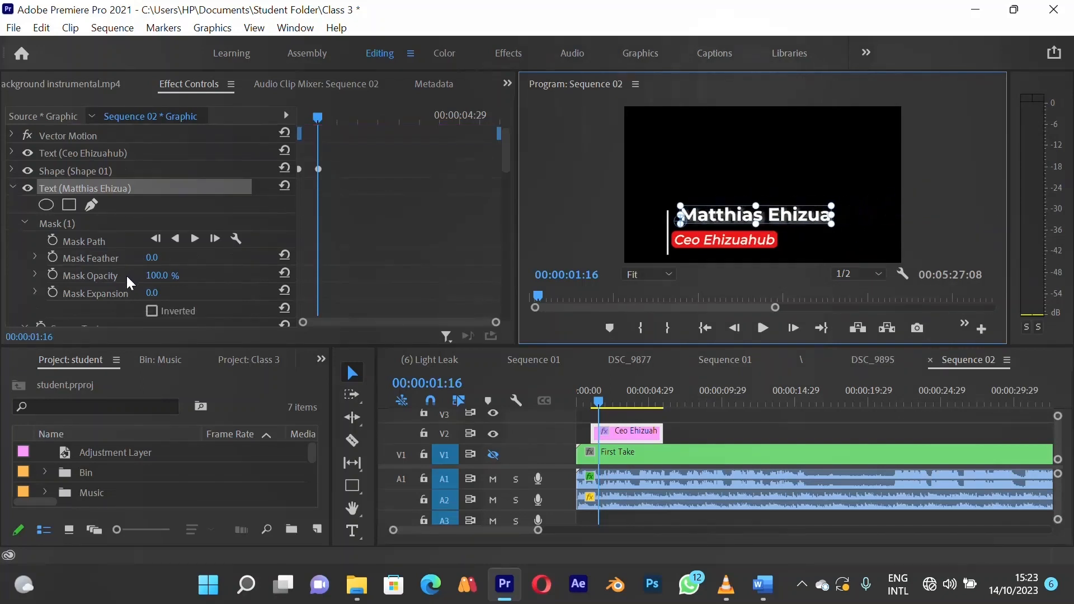
pyautogui.click(152, 312)
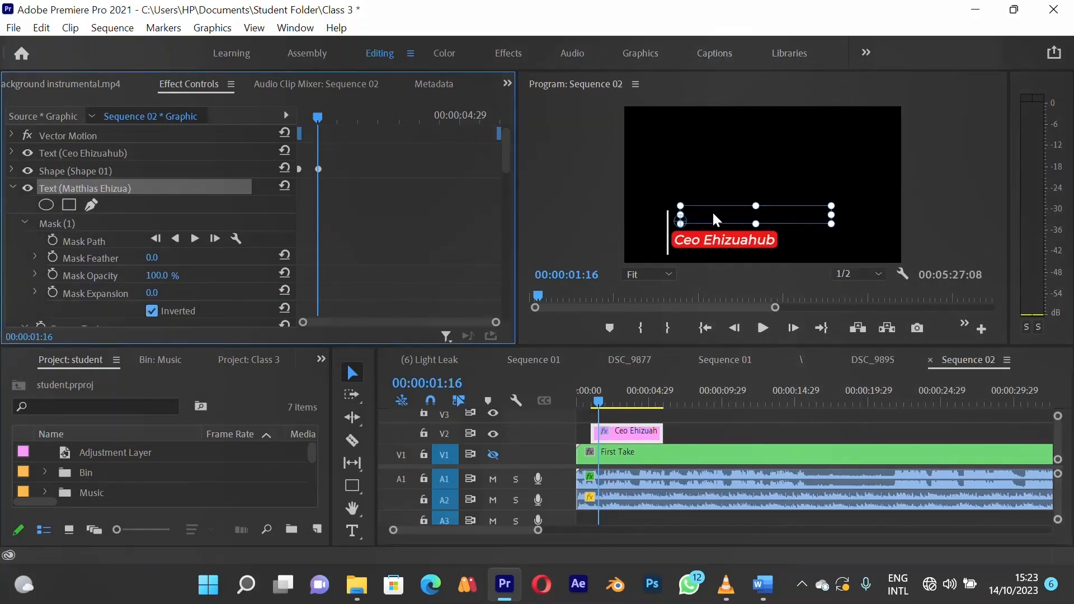
pyautogui.moveTo(712, 212); pyautogui.dragTo(694, 245)
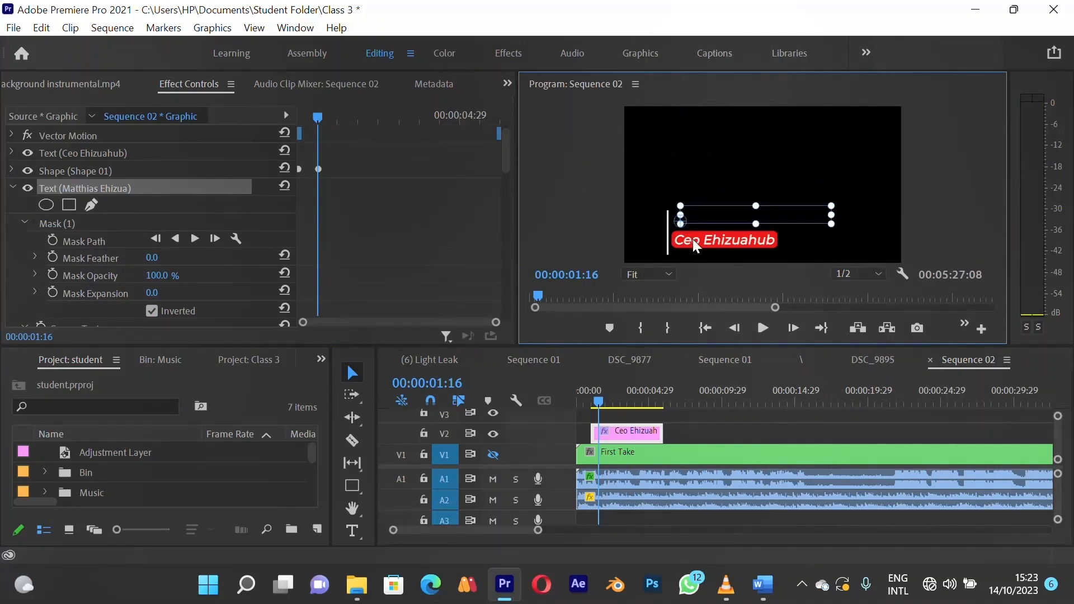
pyautogui.click(151, 312)
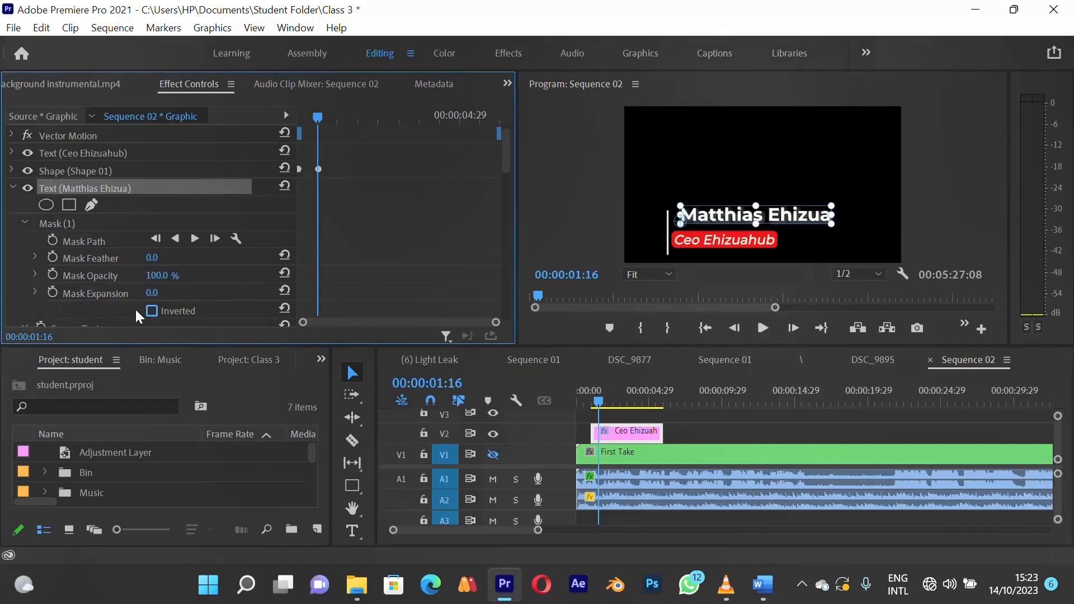
# Return the name text to position 142.7, 367.0 beside the white bar, with its mask and source text properties collapsed
pyautogui.click(26, 223)
pyautogui.click(24, 239)
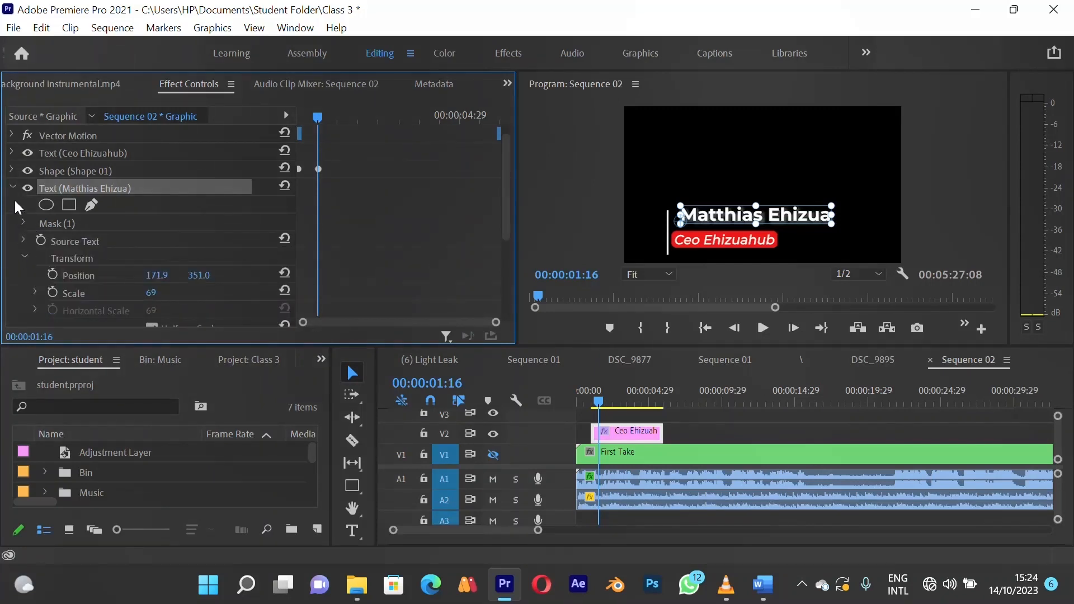
pyautogui.scroll(-2, 103, 263)
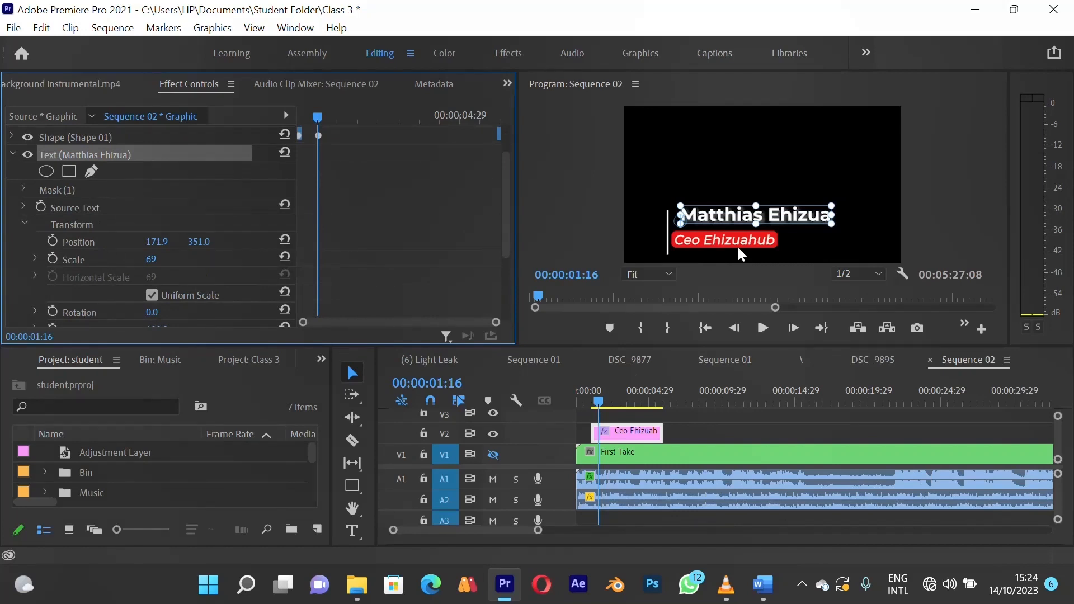
pyautogui.moveTo(727, 216); pyautogui.dragTo(730, 219)
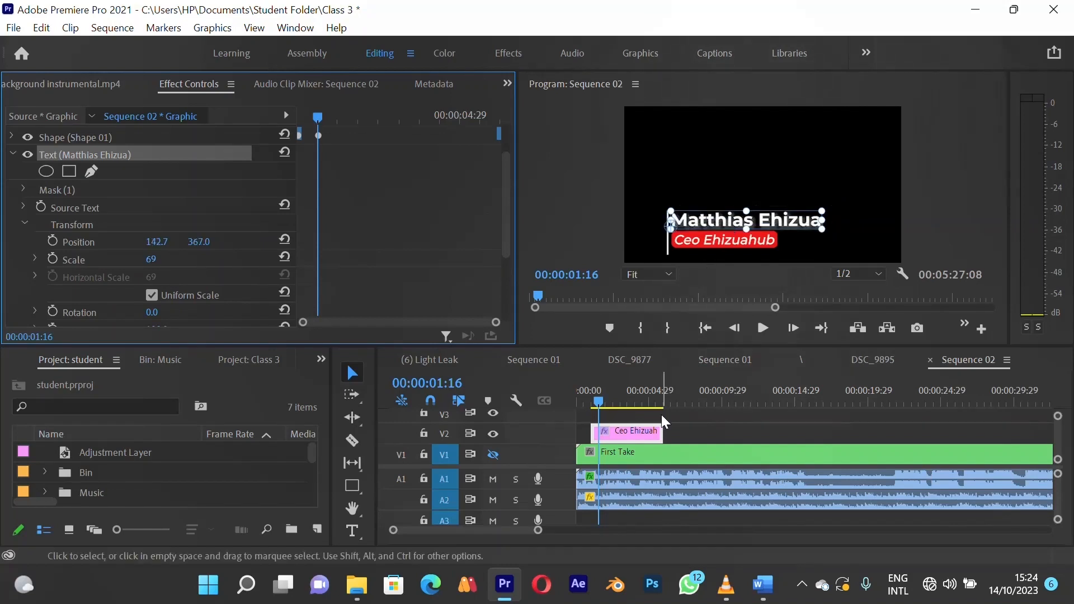
# Keyframe the name text's Position at 00:00:01:16, and set its horizontal position to -373.3 at 00:00:01:02
pyautogui.scroll(-3, 97, 257)
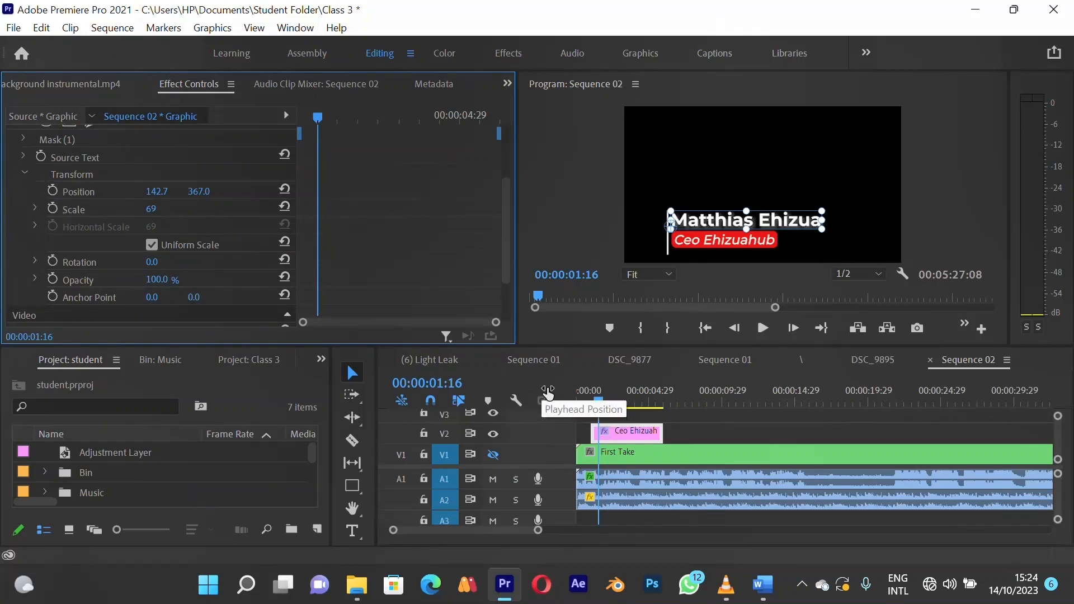
pyautogui.moveTo(502, 227); pyautogui.dragTo(511, 190)
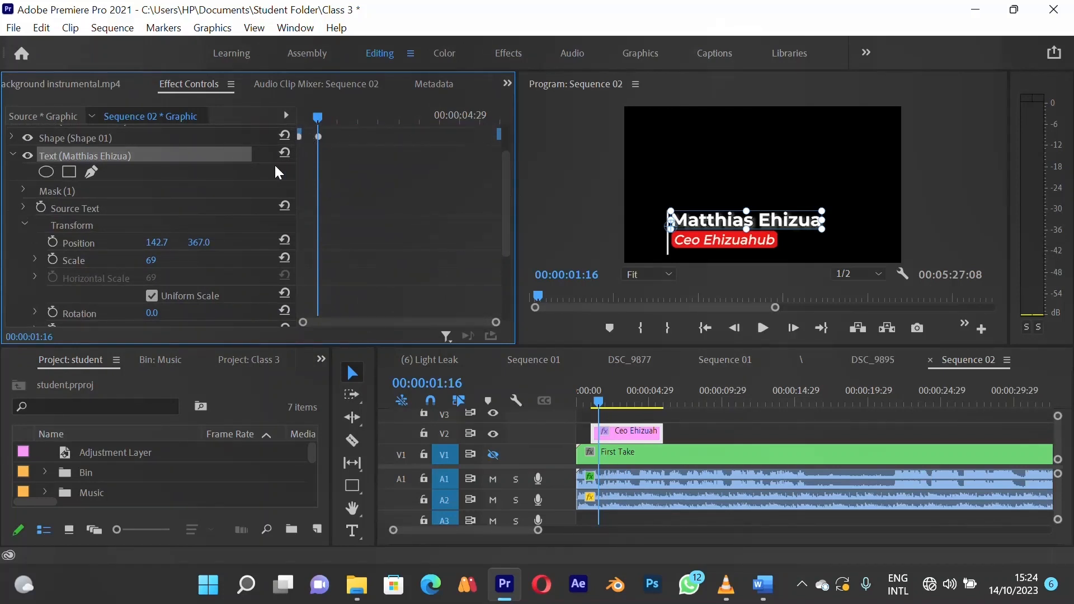
pyautogui.click(79, 244)
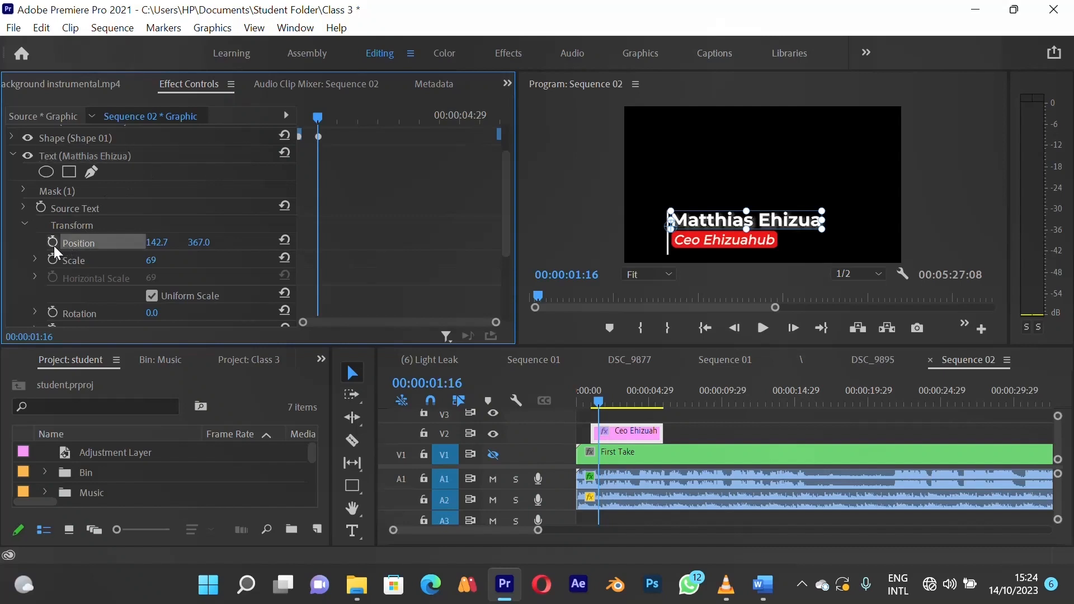
pyautogui.click(52, 242)
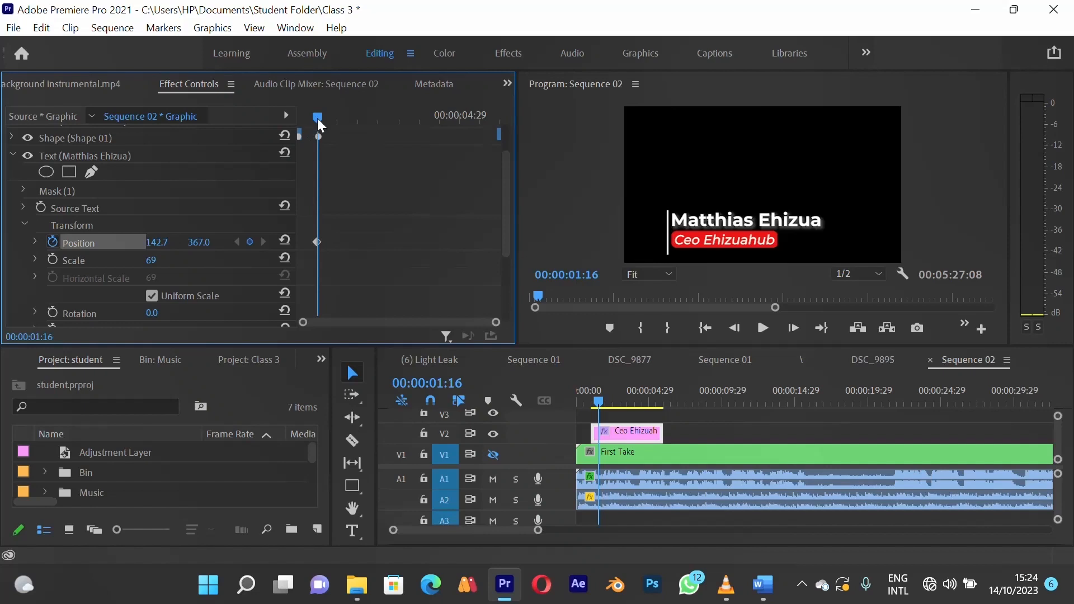
pyautogui.moveTo(317, 118); pyautogui.dragTo(299, 124)
pyautogui.moveTo(167, 242); pyautogui.dragTo(242, 238)
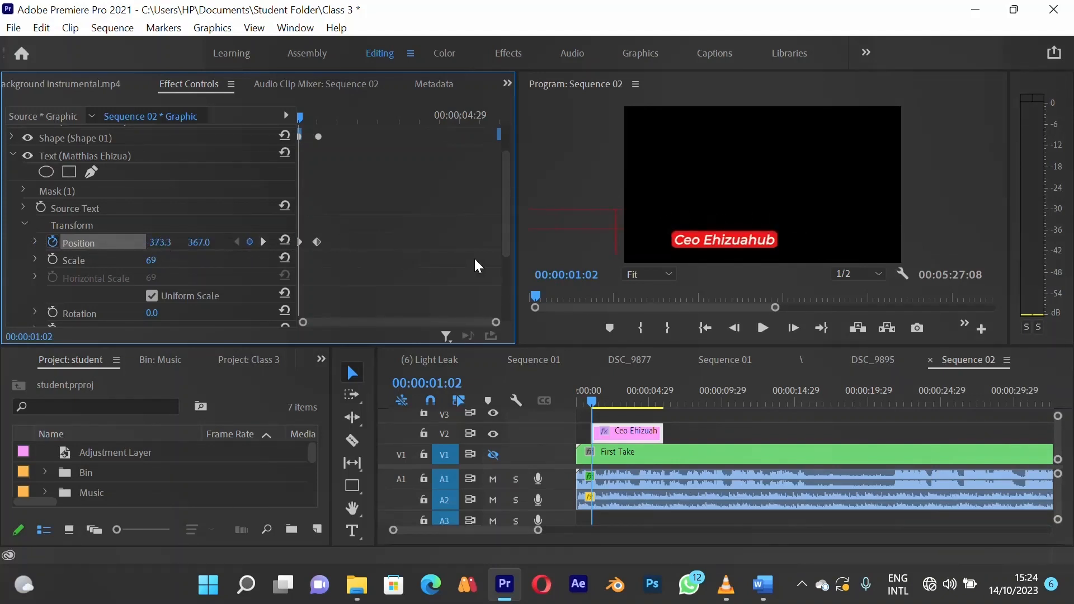
# Apply Ease In to the name text's second Position keyframe and Ease Out to its first Position keyframe
pyautogui.rightClick(317, 241)
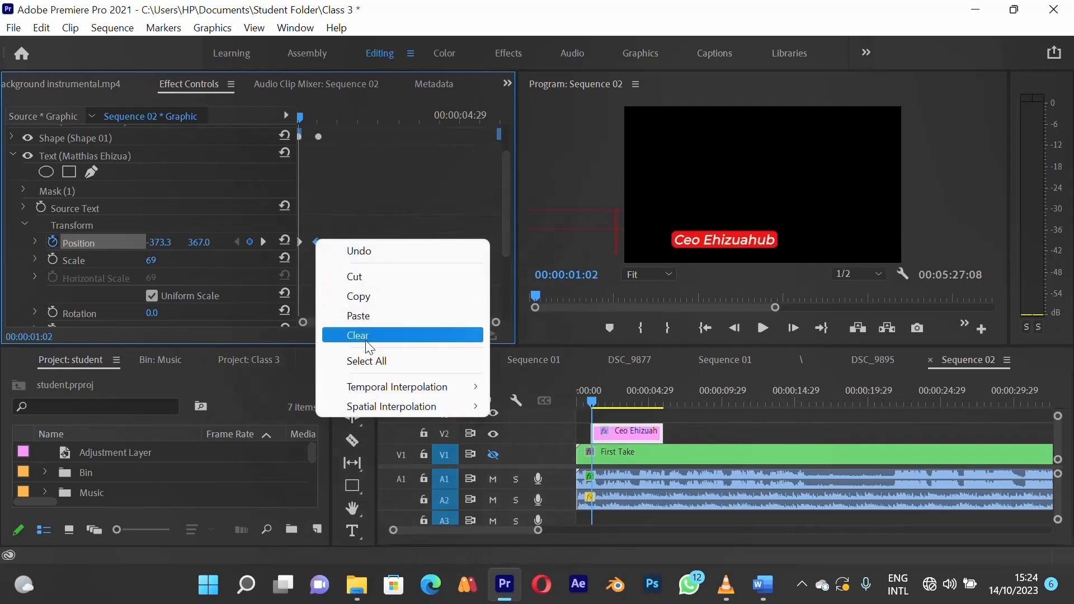
pyautogui.moveTo(464, 393)
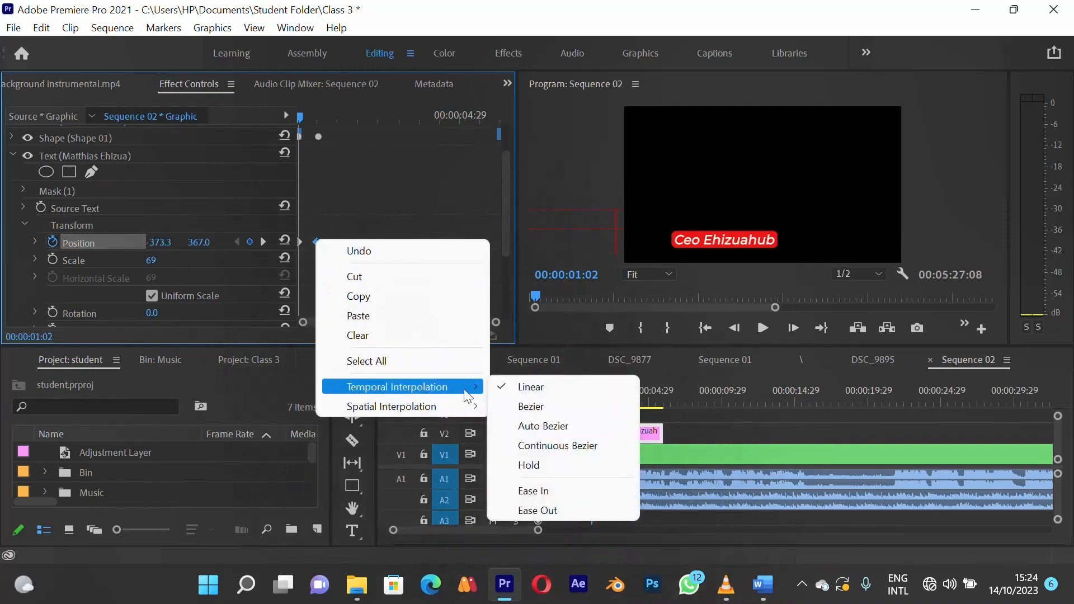
pyautogui.click(540, 492)
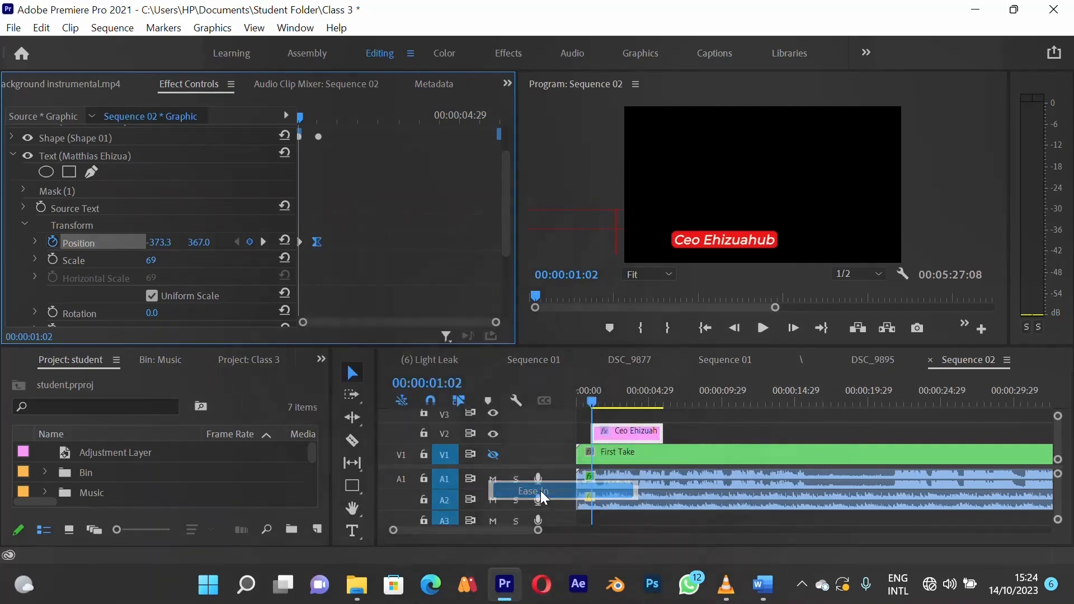
pyautogui.rightClick(298, 241)
pyautogui.moveTo(447, 395)
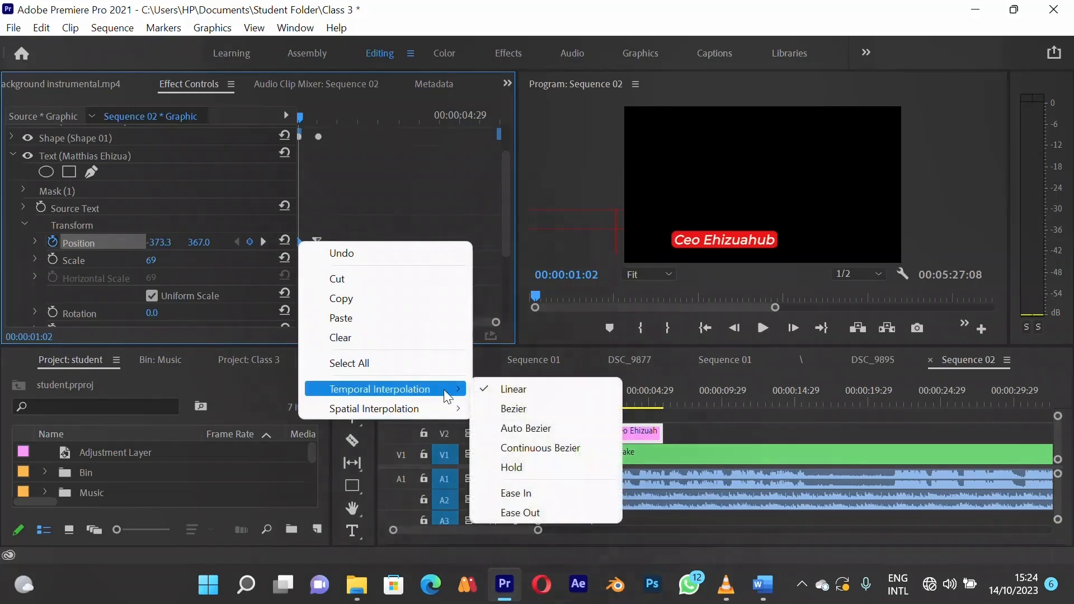
pyautogui.click(524, 511)
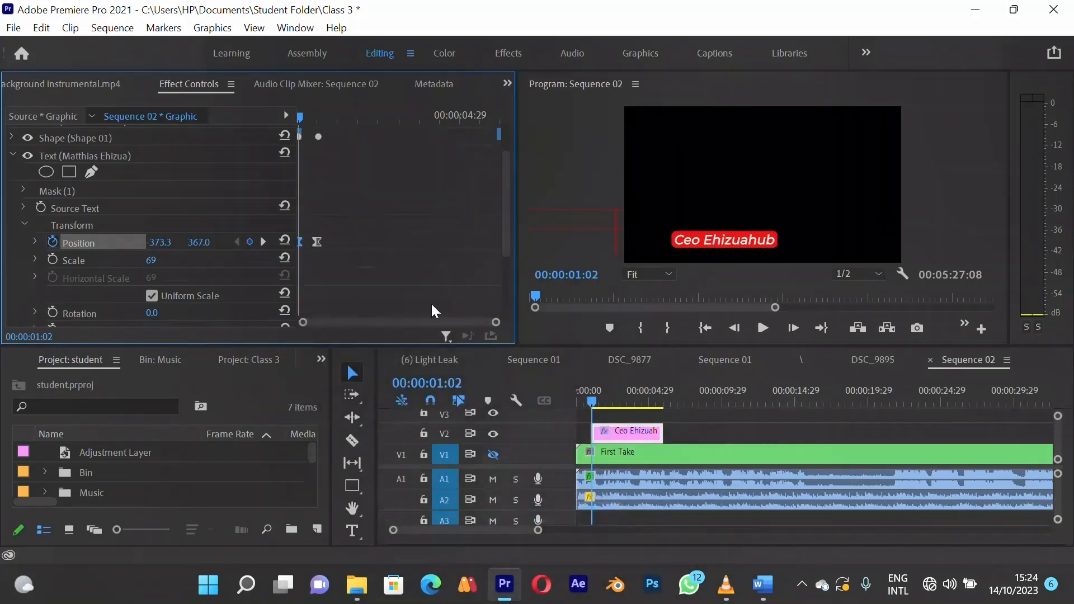
# Play back the start of the title to check the eased name reveal against the sliding white bar
pyautogui.click(408, 223)
pyautogui.press('space')
pyautogui.moveTo(335, 115)
pyautogui.mouseDown()
pyautogui.moveTo(314, 115)
pyautogui.moveTo(291, 142)
pyautogui.moveTo(314, 116)
pyautogui.mouseUp()
pyautogui.press('space')
pyautogui.press('space')
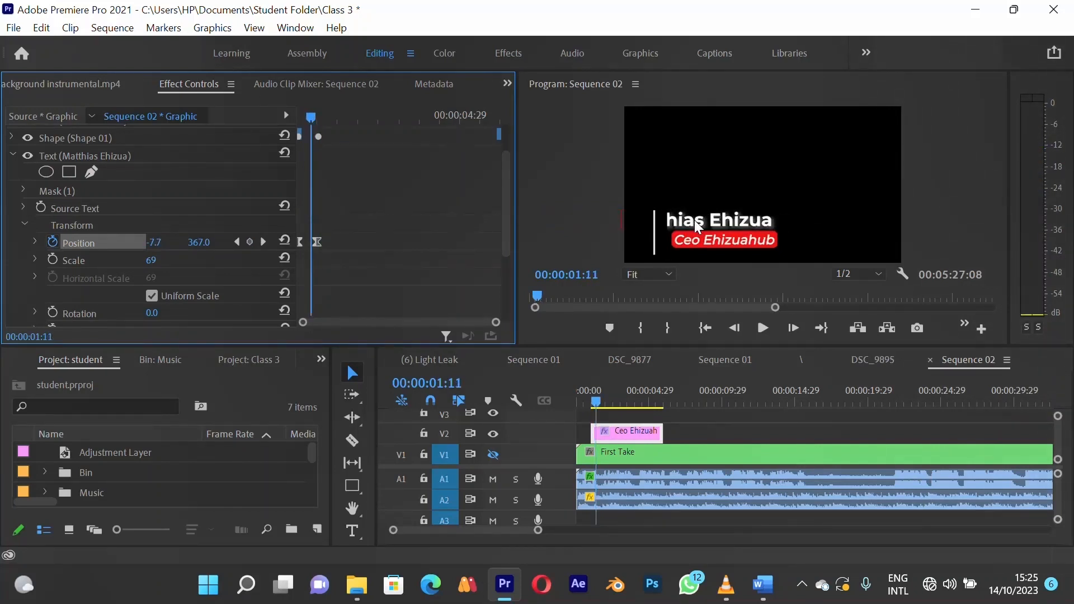
# Shift both of the name text's Position keyframes later together, so the first one falls just after 00:00:01:11
pyautogui.moveTo(371, 245); pyautogui.dragTo(288, 225)
pyautogui.click(370, 233)
pyautogui.moveTo(355, 216); pyautogui.dragTo(334, 243)
pyautogui.click(330, 139)
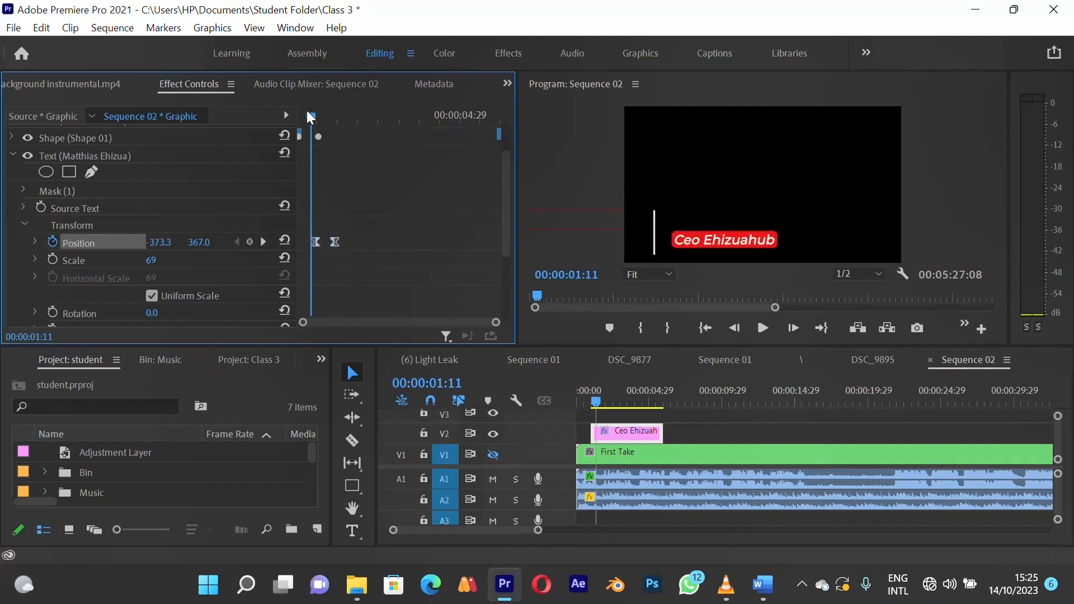
# Replay the title from its beginning to check the delayed timing of the name reveal
pyautogui.moveTo(307, 109); pyautogui.dragTo(270, 146)
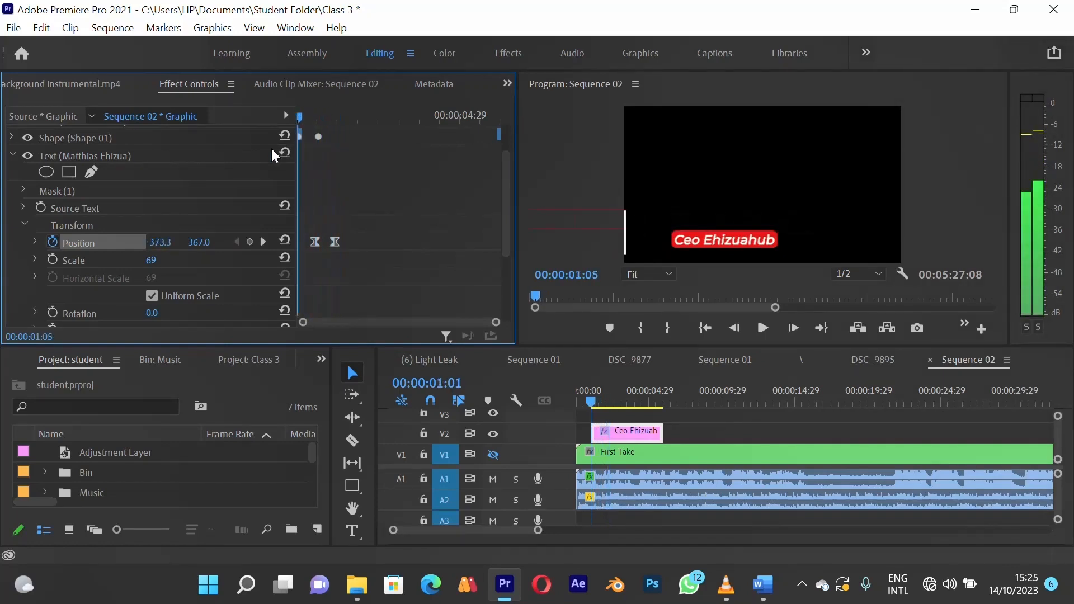
pyautogui.press('space')
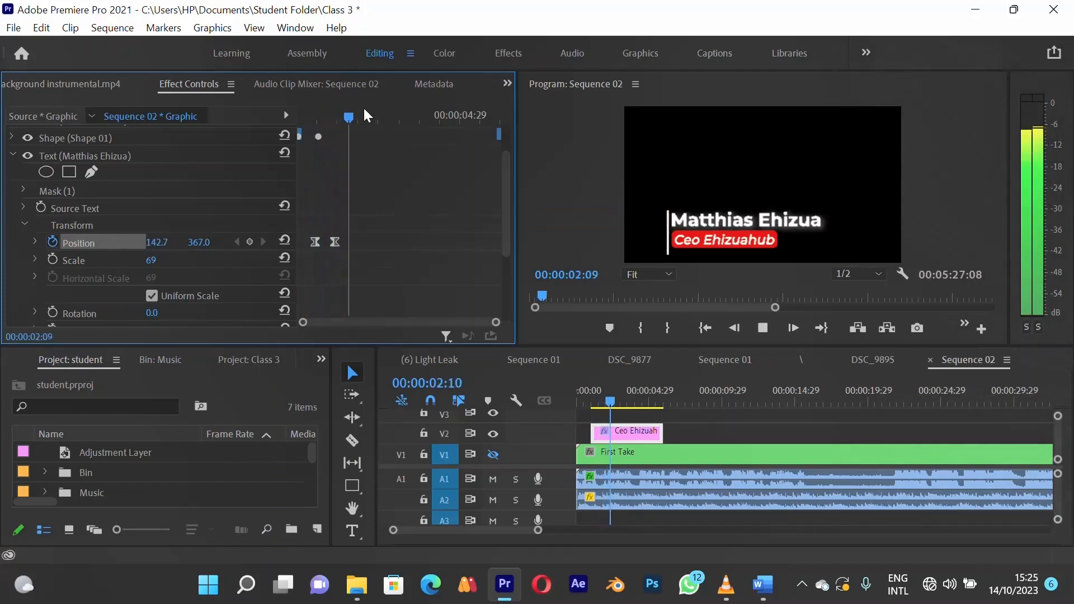
pyautogui.moveTo(346, 116); pyautogui.dragTo(227, 134)
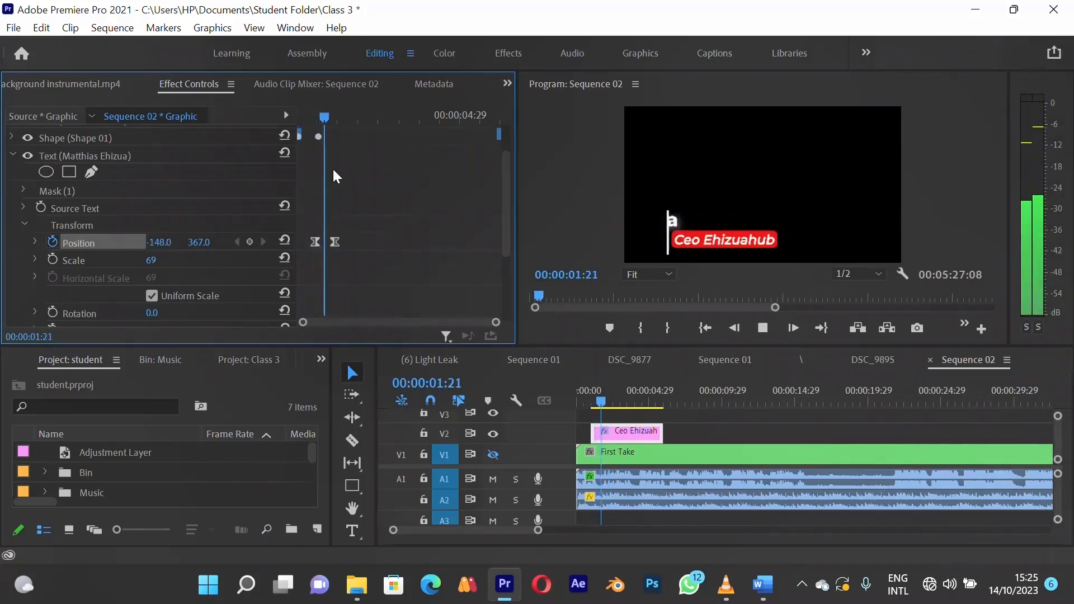
pyautogui.press('space')
# Move both of the name text's Position keyframes slightly earlier together, so the first one sits at about 00:00:01:12
pyautogui.click(314, 241)
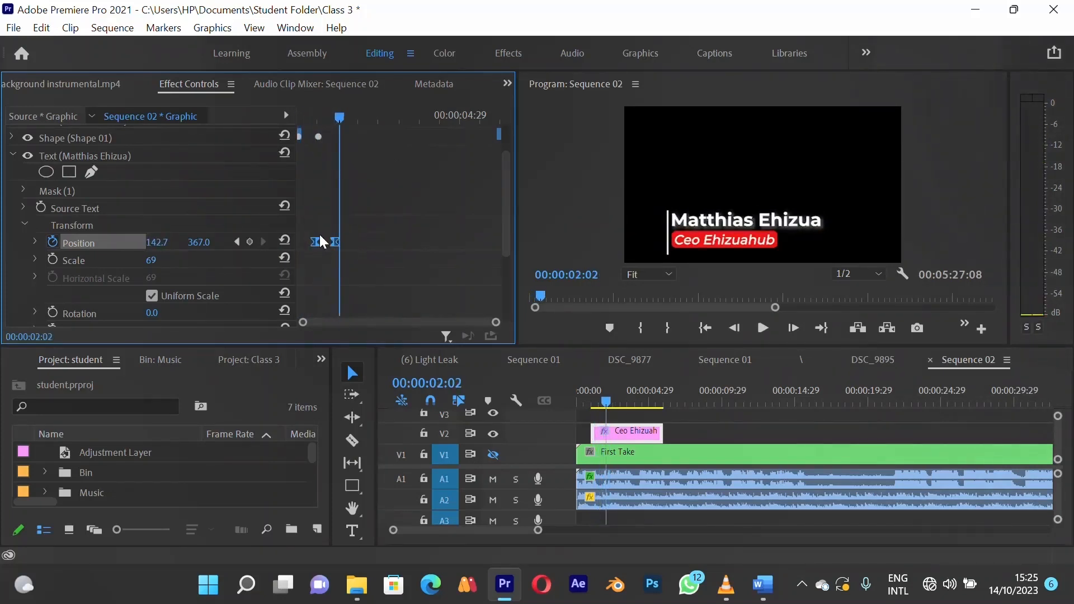
pyautogui.keyDown('alt'); pyautogui.scroll(2, 317, 238); pyautogui.keyUp('alt')
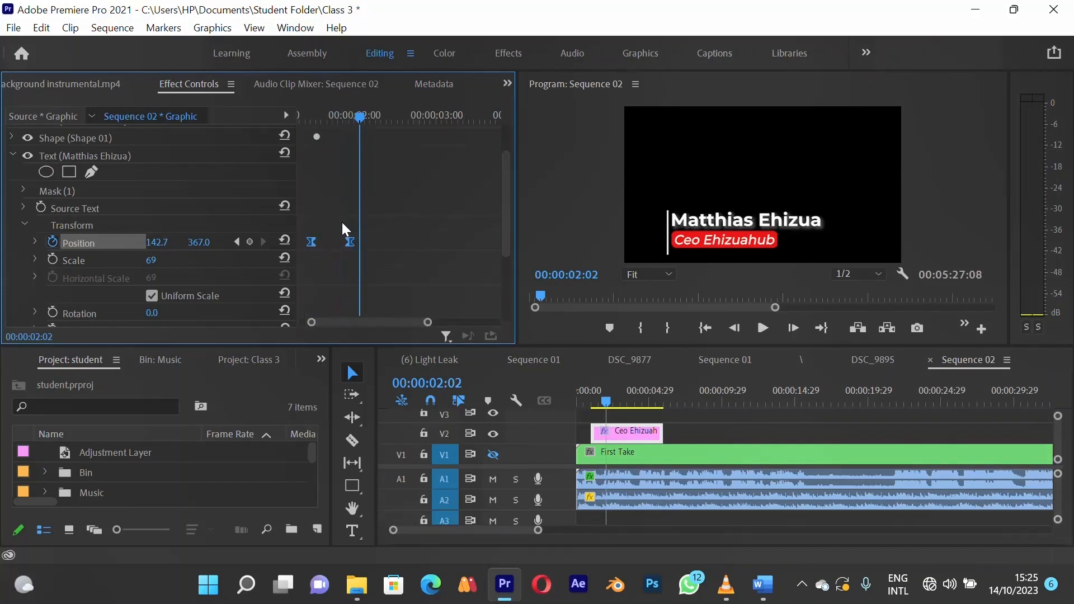
pyautogui.press('h')
pyautogui.moveTo(354, 218); pyautogui.dragTo(433, 226)
pyautogui.moveTo(374, 247); pyautogui.dragTo(289, 225)
pyautogui.click(335, 236)
pyautogui.moveTo(348, 322); pyautogui.dragTo(339, 322)
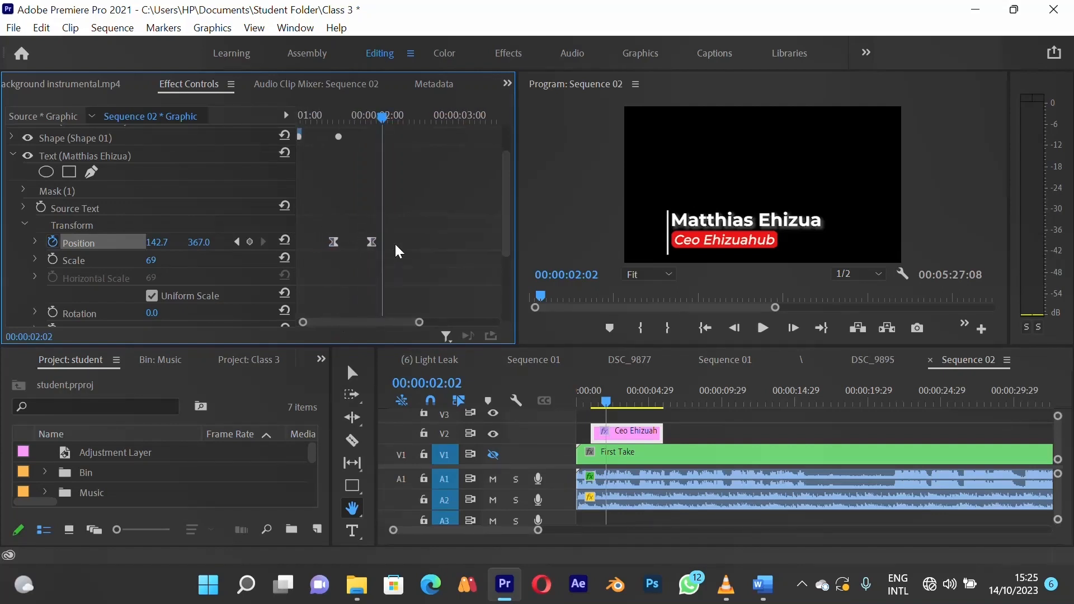
pyautogui.moveTo(421, 223); pyautogui.dragTo(327, 239)
pyautogui.click(325, 206)
# Play and scrub through the title from its start to 00:00:02:00 to review the bar and name animation
pyautogui.moveTo(309, 120); pyautogui.dragTo(270, 133)
pyautogui.press('space')
pyautogui.press('space')
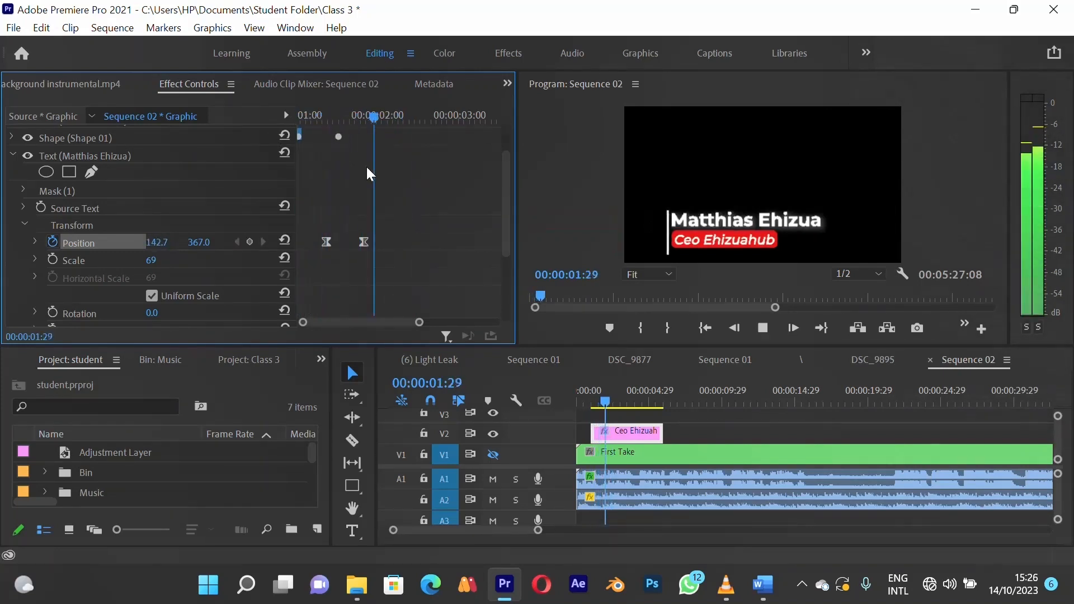
pyautogui.press('space')
pyautogui.moveTo(394, 117); pyautogui.dragTo(357, 109)
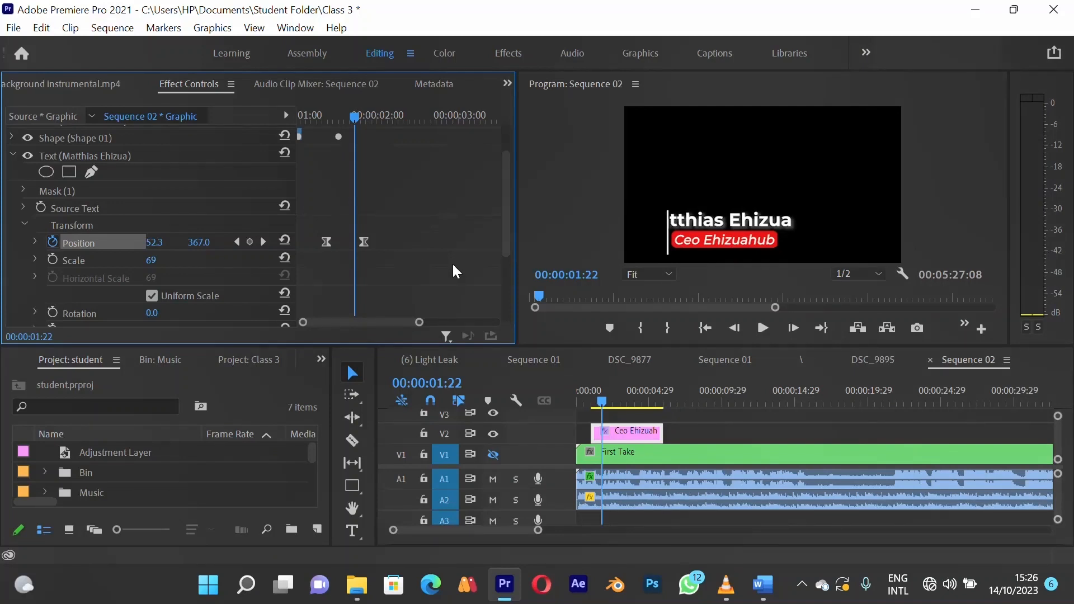
pyautogui.click(329, 115)
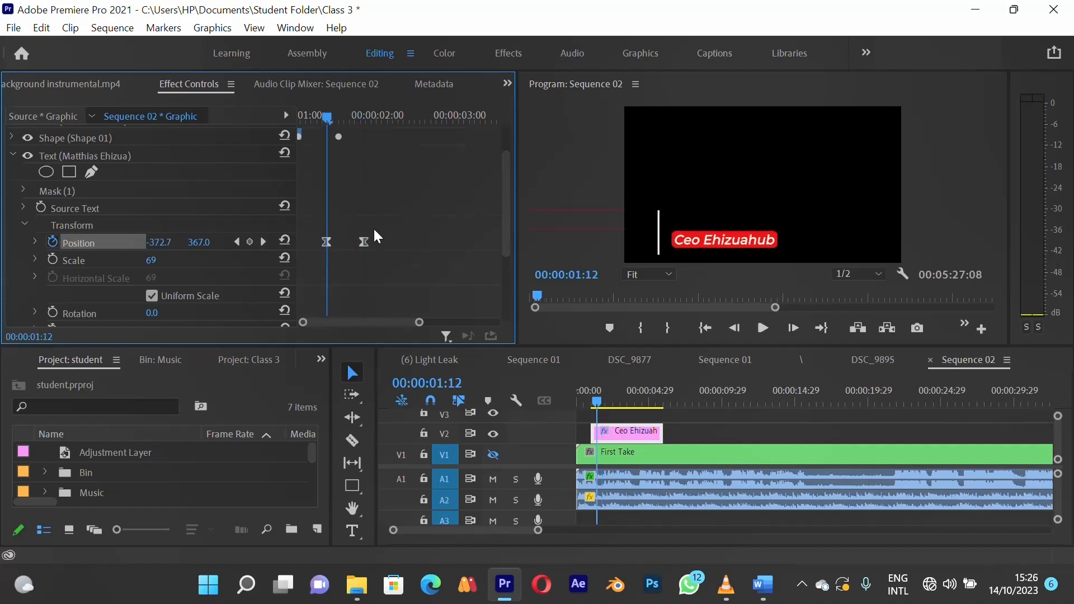
pyautogui.moveTo(347, 117); pyautogui.dragTo(376, 136)
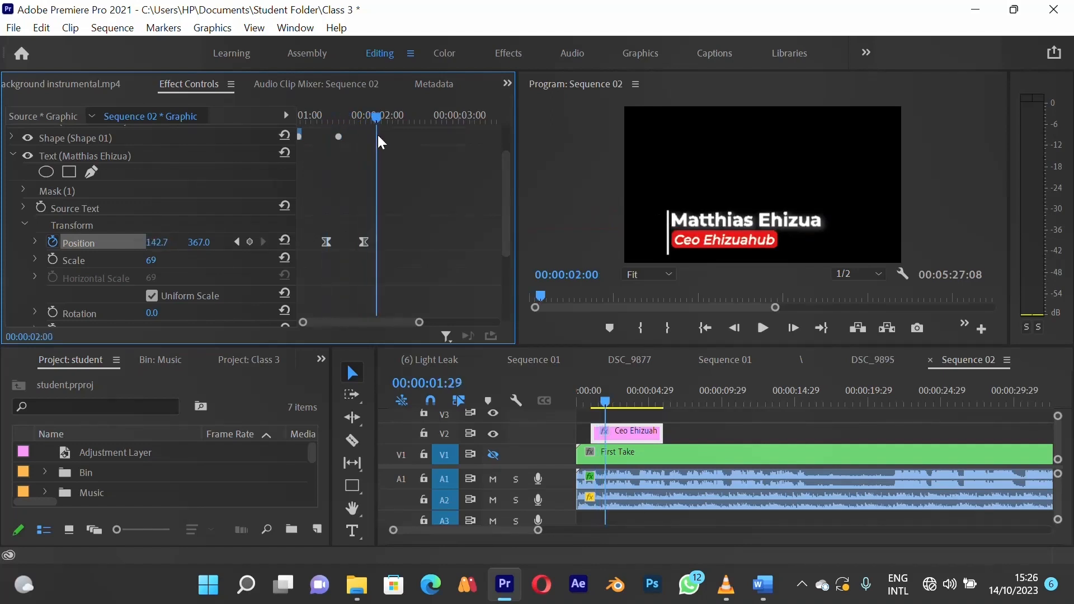
# Show the name text's mask outline and collapse the name text's Transform group and whole layer
pyautogui.click(25, 222)
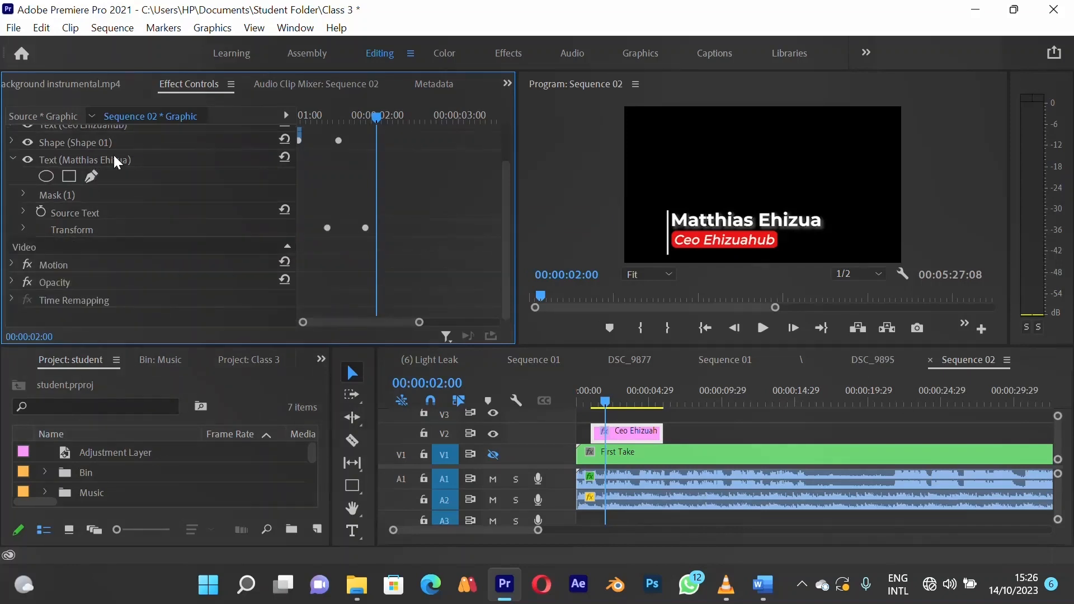
pyautogui.click(65, 196)
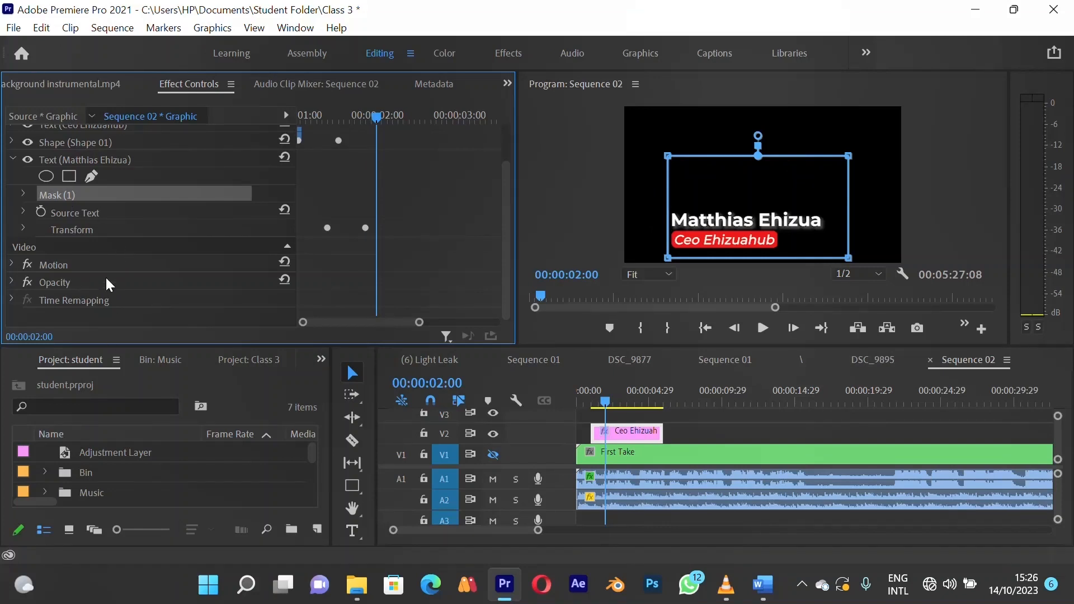
pyautogui.click(11, 160)
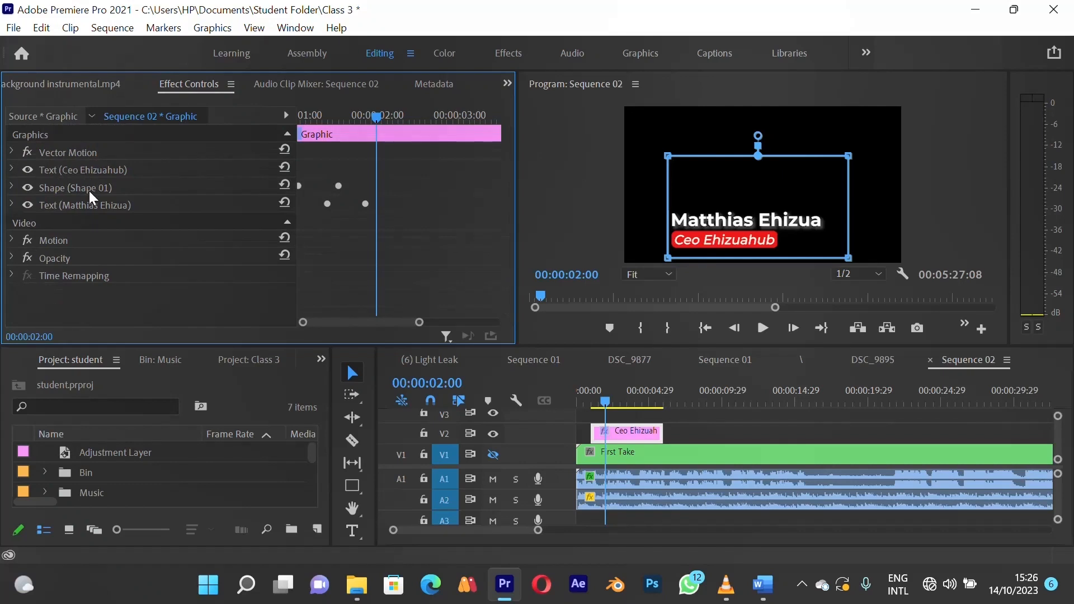
# Expand the red-backed subtitle text layer, show its mask outline, and collapse its Source Text and Transform groups
pyautogui.click(93, 170)
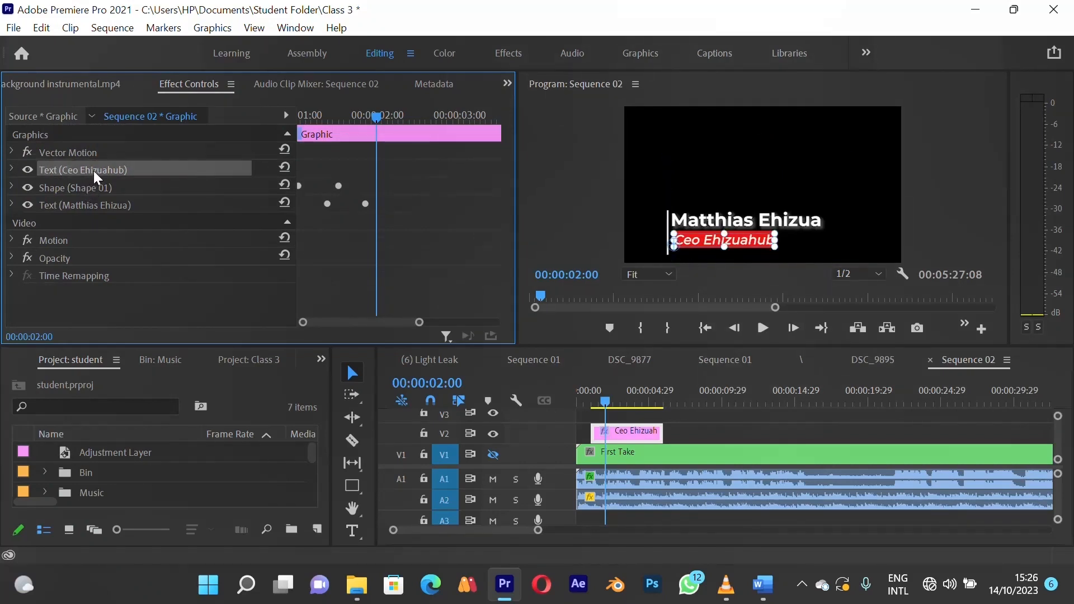
pyautogui.click(93, 170)
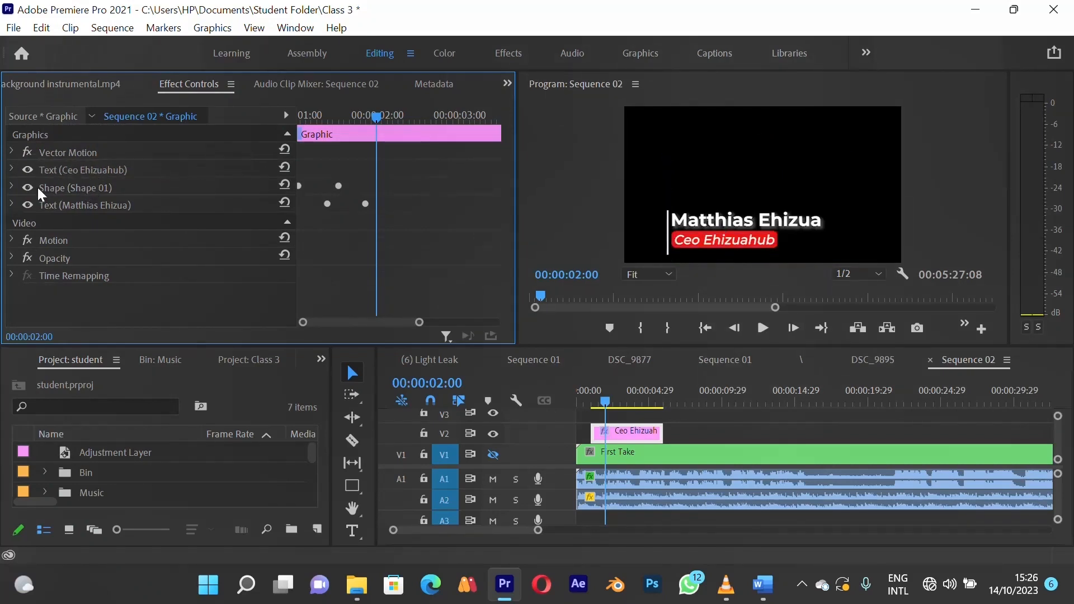
pyautogui.click(12, 169)
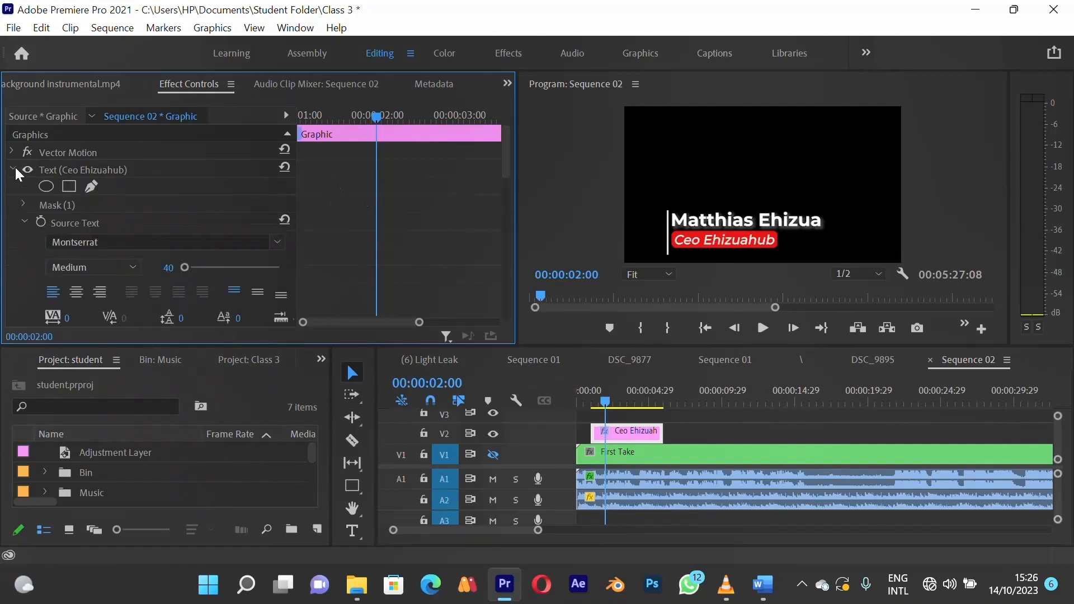
pyautogui.click(67, 212)
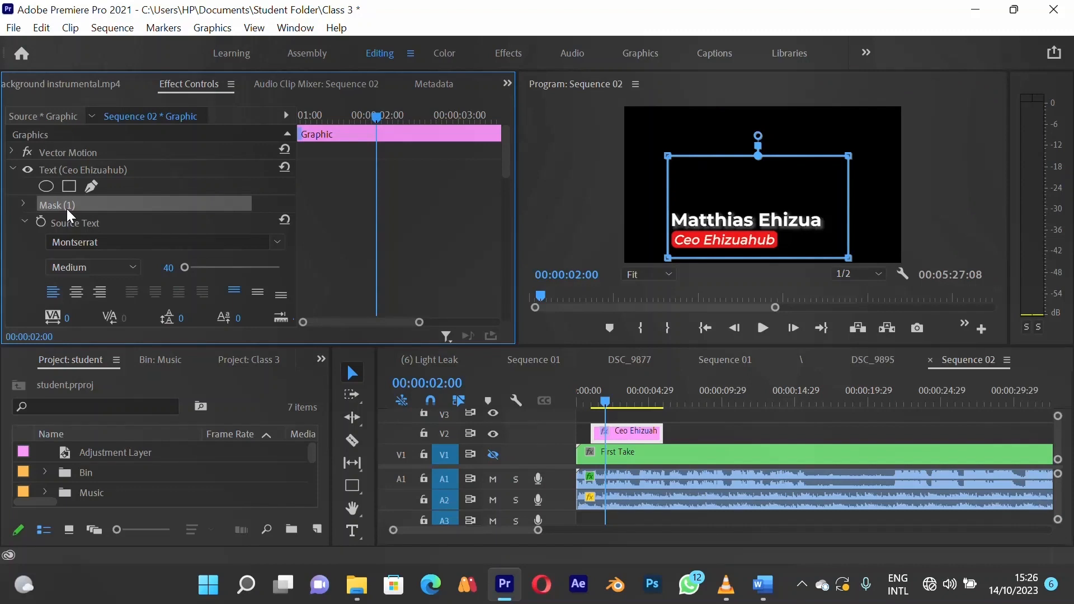
pyautogui.click(23, 222)
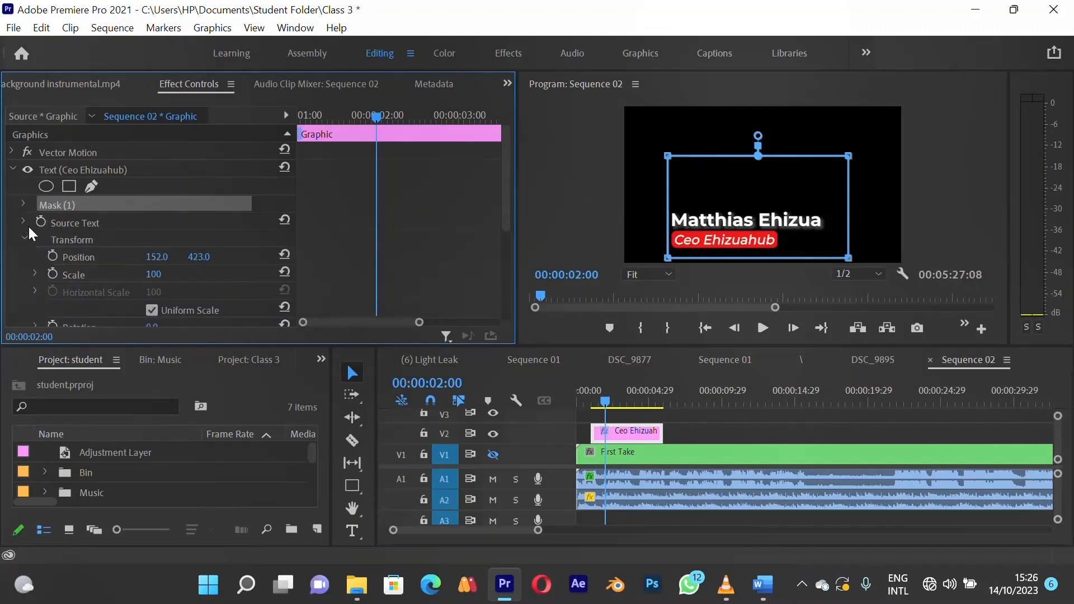
pyautogui.click(24, 240)
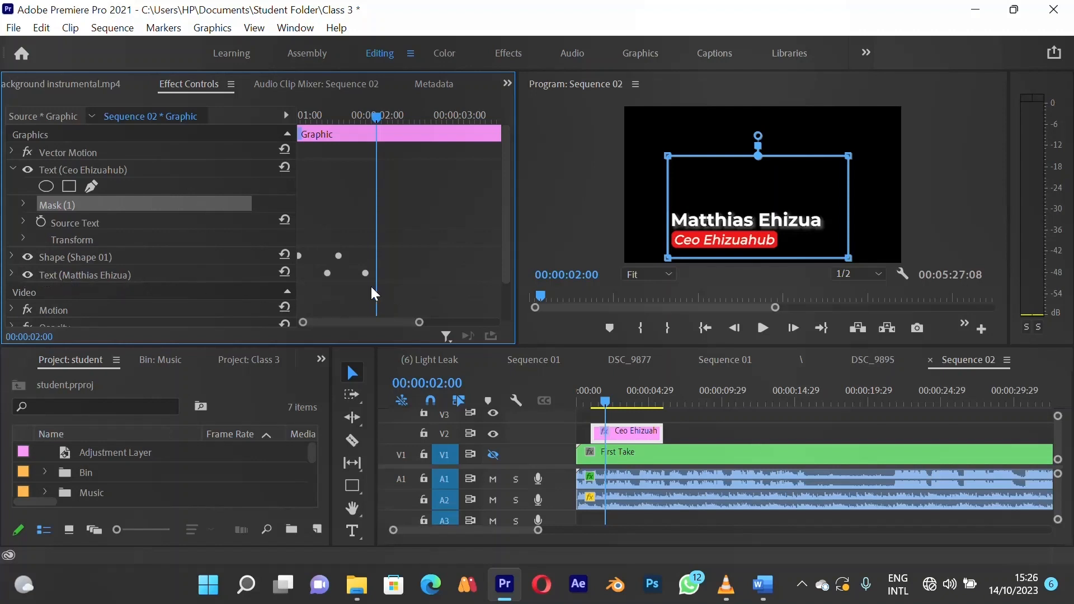
# Expand the name text's Transform group to review its Position keyframes, and collapse the name text layer again
pyautogui.click(88, 272)
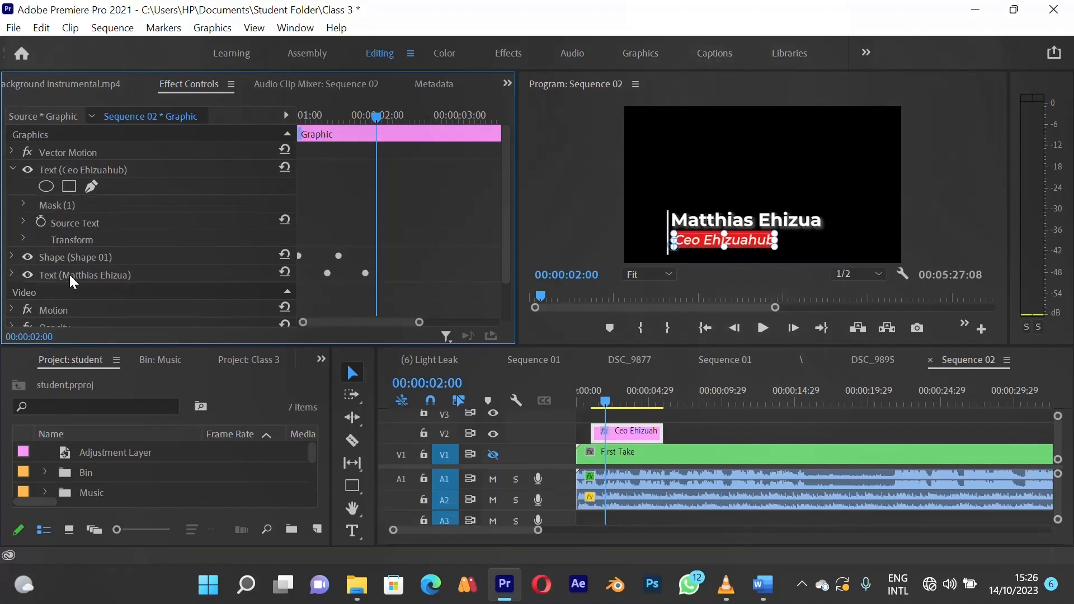
pyautogui.click(13, 276)
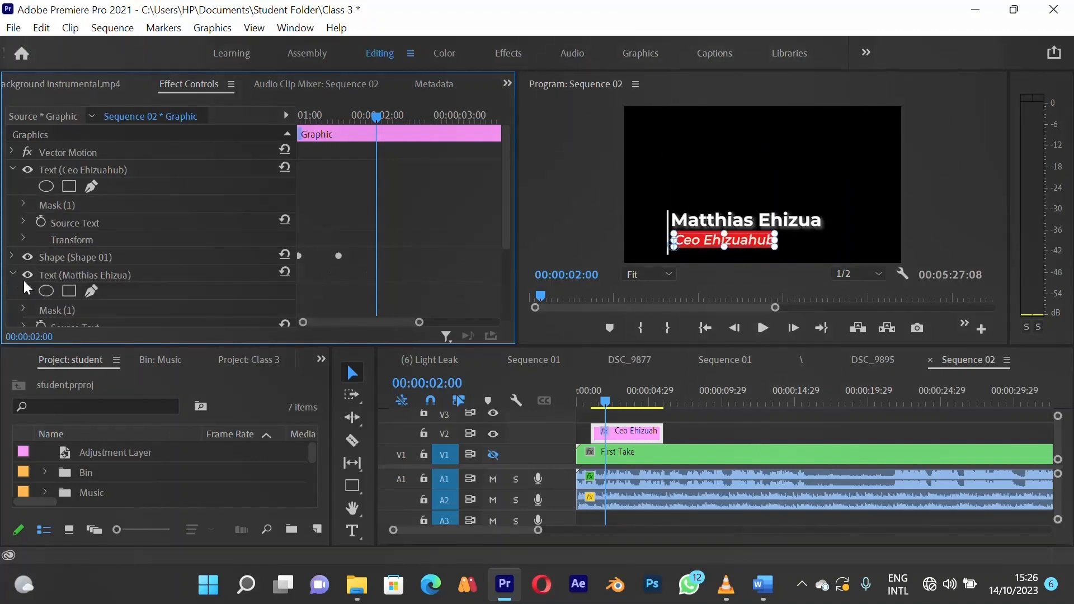
pyautogui.scroll(-2, 62, 274)
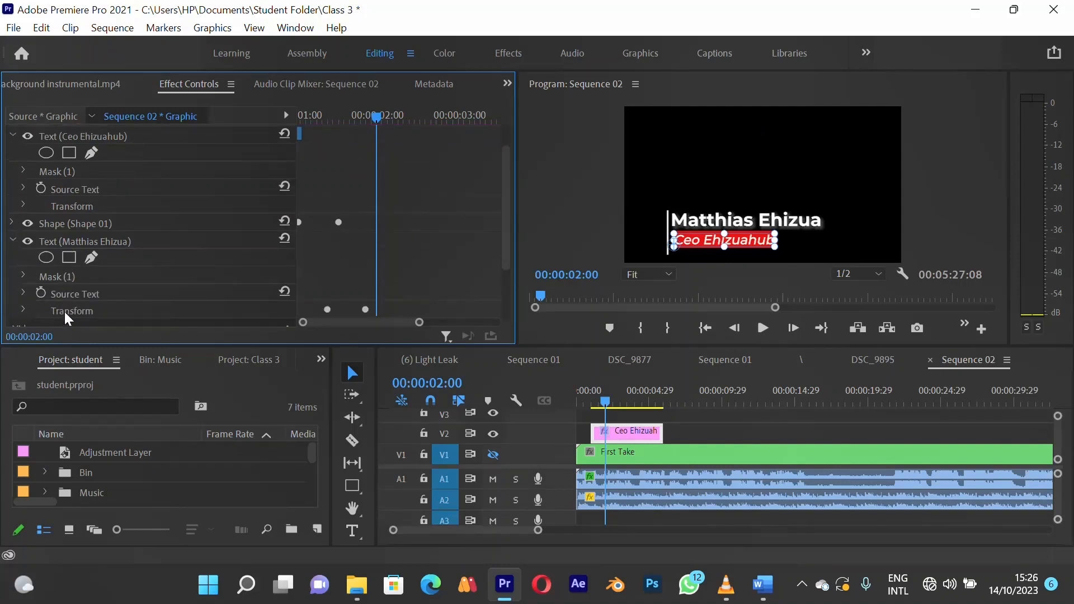
pyautogui.click(23, 310)
pyautogui.scroll(-3, 58, 305)
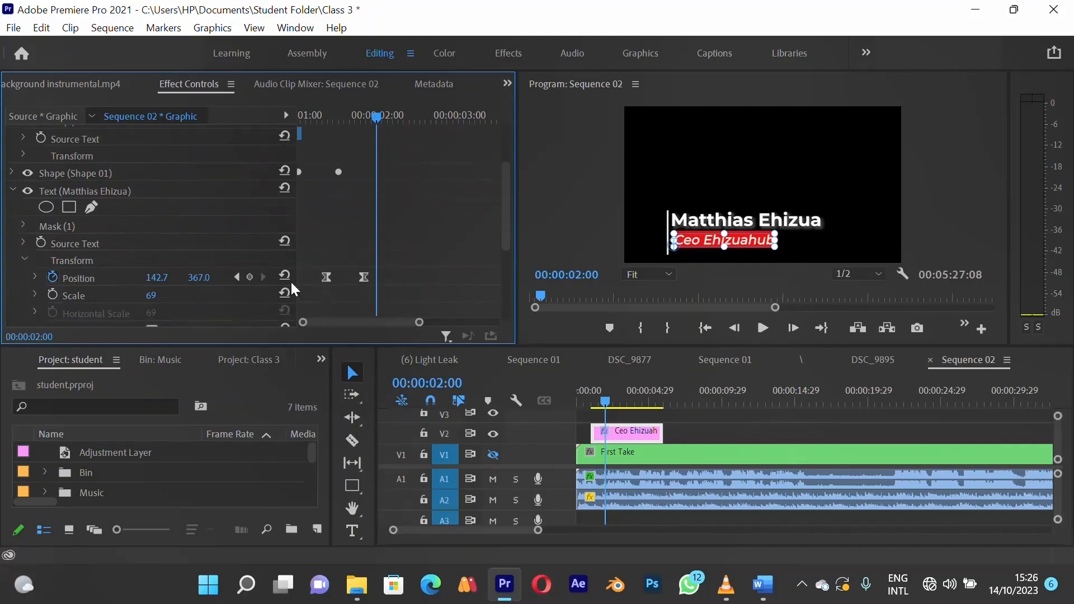
pyautogui.moveTo(322, 263); pyautogui.dragTo(386, 287)
pyautogui.scroll(5, 361, 263)
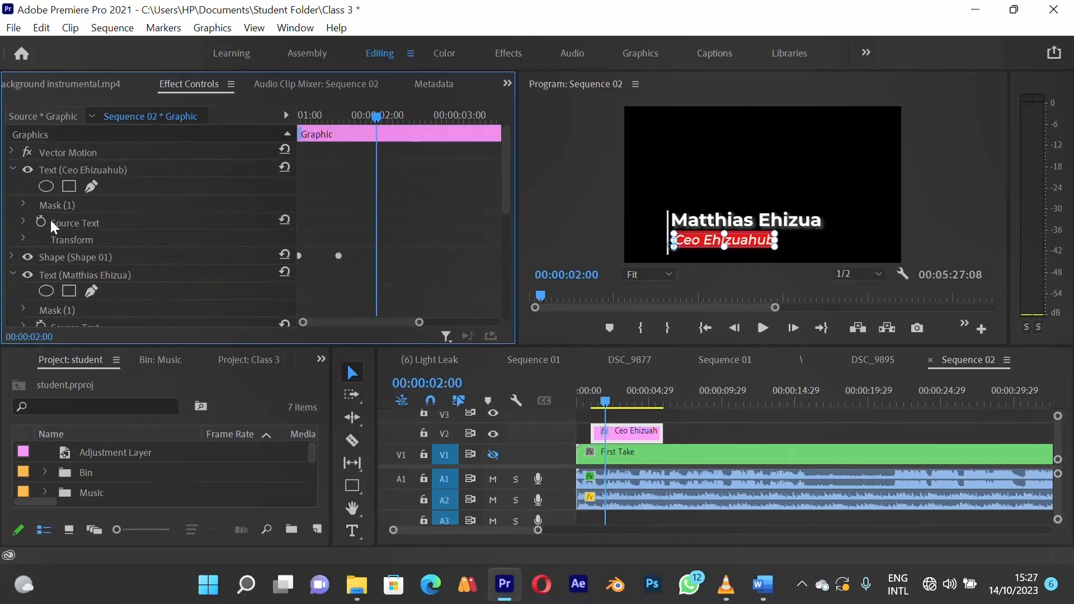
pyautogui.click(12, 275)
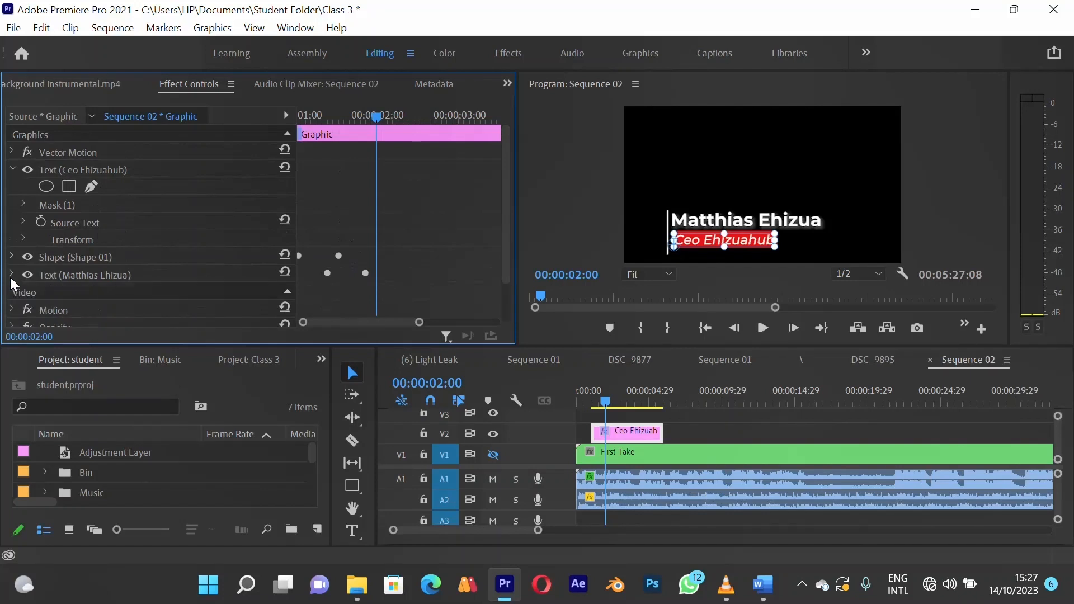
# Try pasting the copied Position keyframes onto the red-backed subtitle text at 00:00:01:16
pyautogui.click(88, 171)
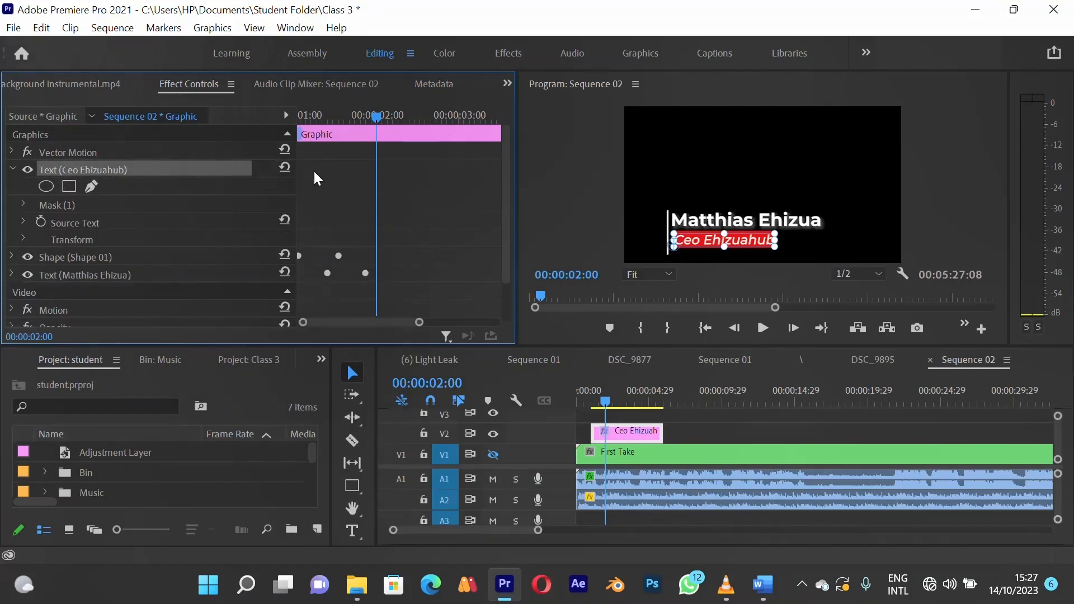
pyautogui.click(69, 242)
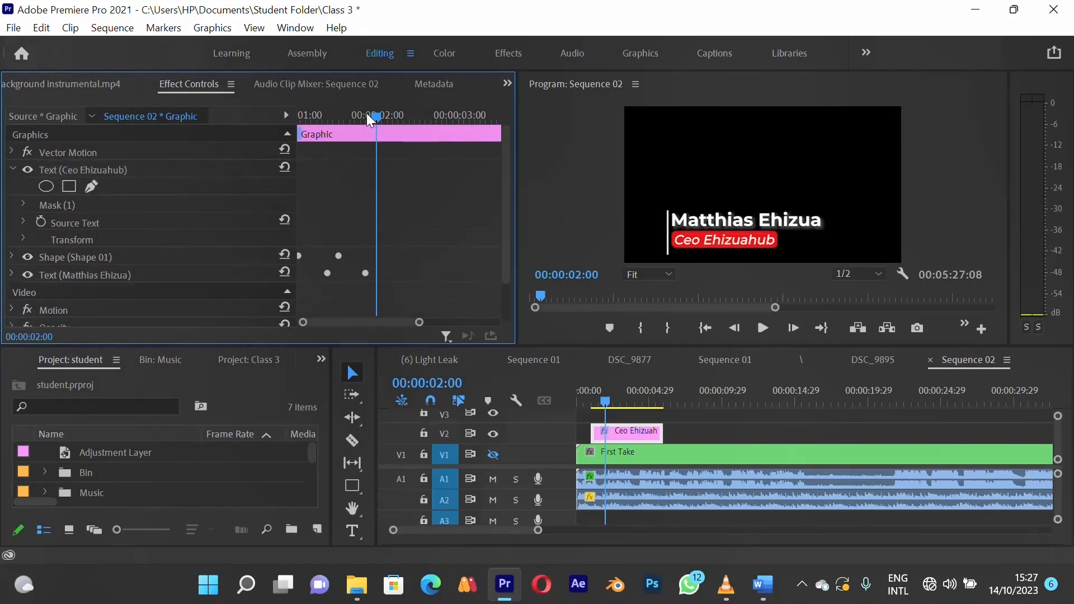
pyautogui.click(334, 120)
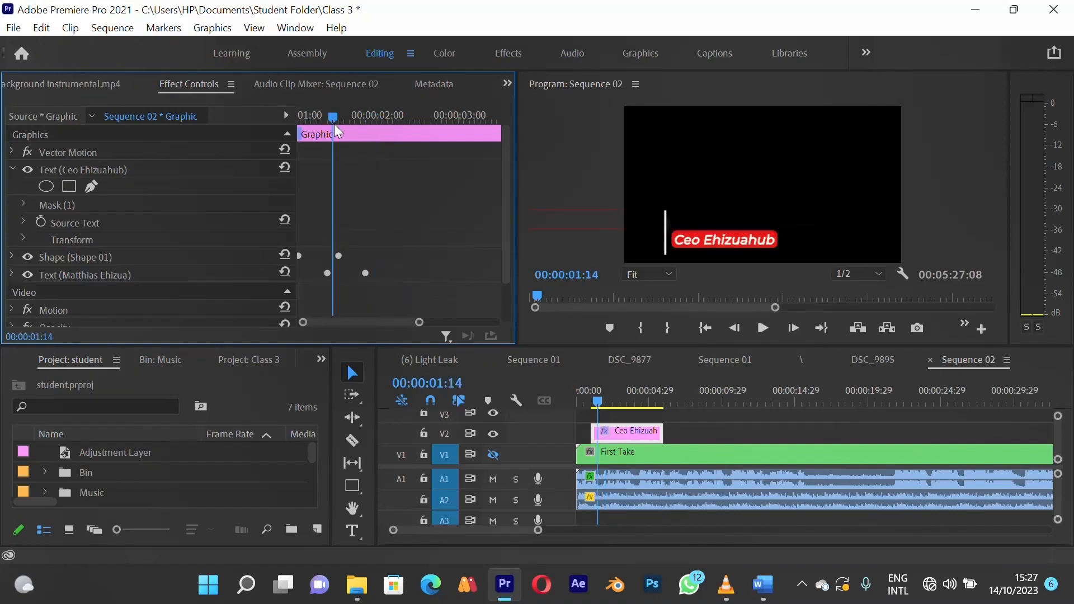
pyautogui.moveTo(334, 123); pyautogui.dragTo(340, 124)
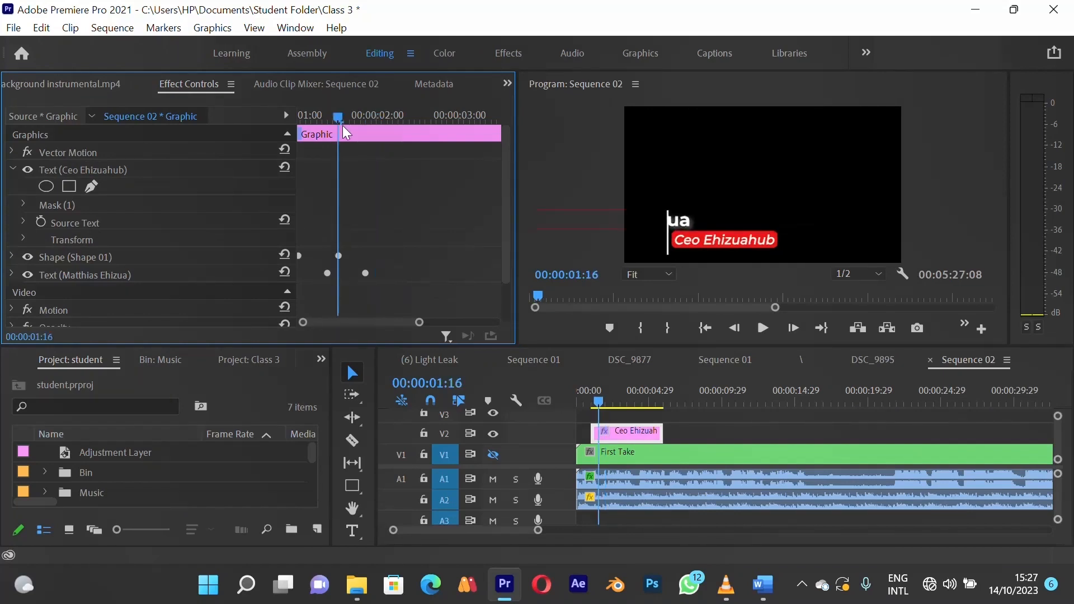
pyautogui.hotkey('ctrl', 'v')
pyautogui.hotkey('ctrl', 'z')
pyautogui.click(88, 172)
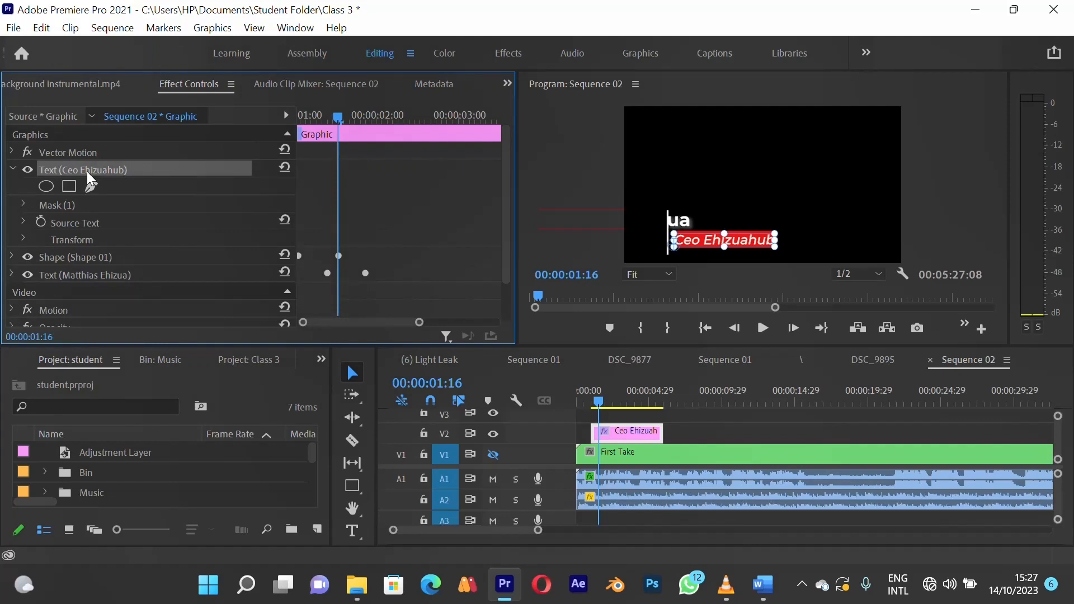
pyautogui.hotkey('ctrl', 'v')
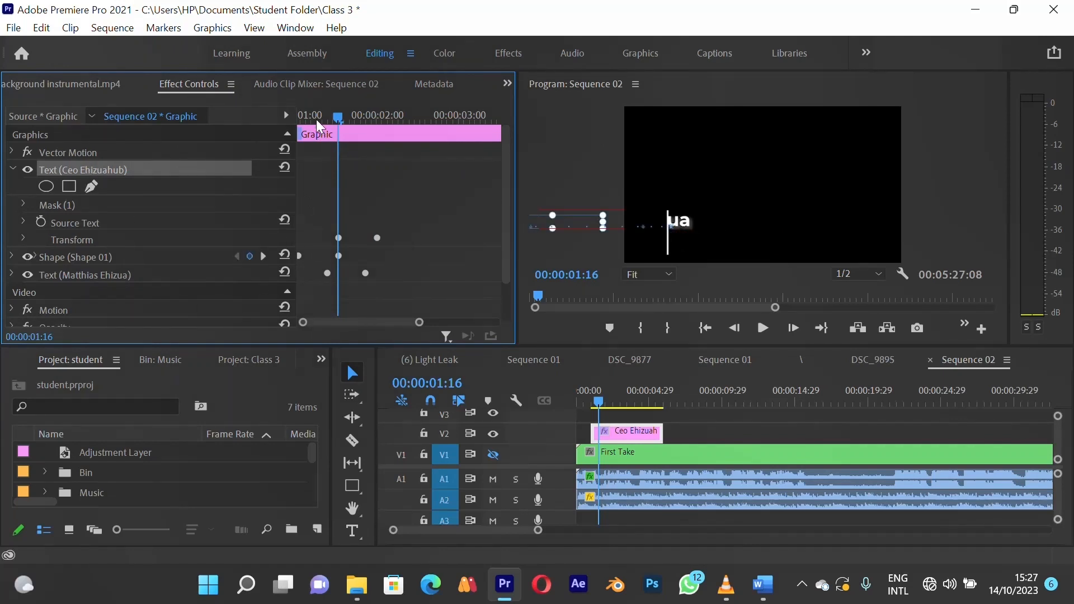
# Scrub through the pasted subtitle animation up to 00:00:02:04 and undo the pasted Position keyframes
pyautogui.moveTo(317, 117); pyautogui.dragTo(371, 128)
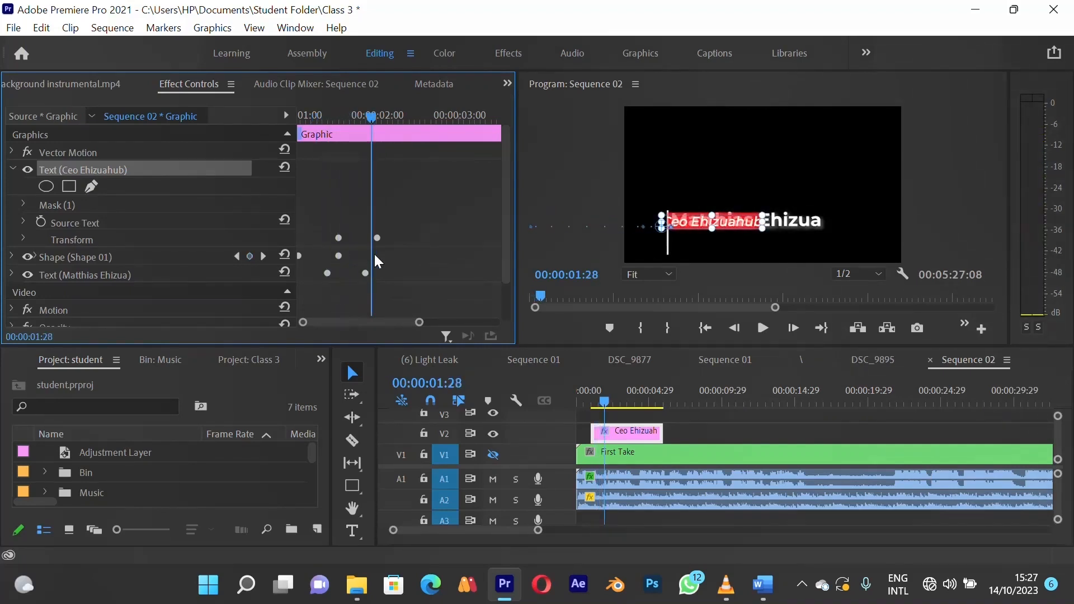
pyautogui.moveTo(344, 119); pyautogui.dragTo(385, 157)
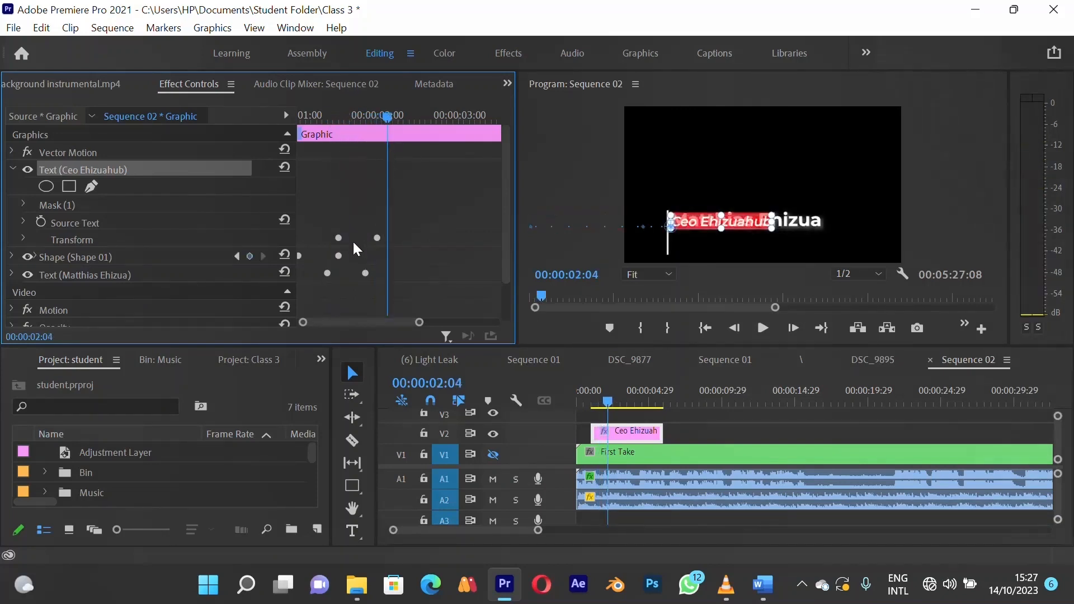
pyautogui.click(25, 238)
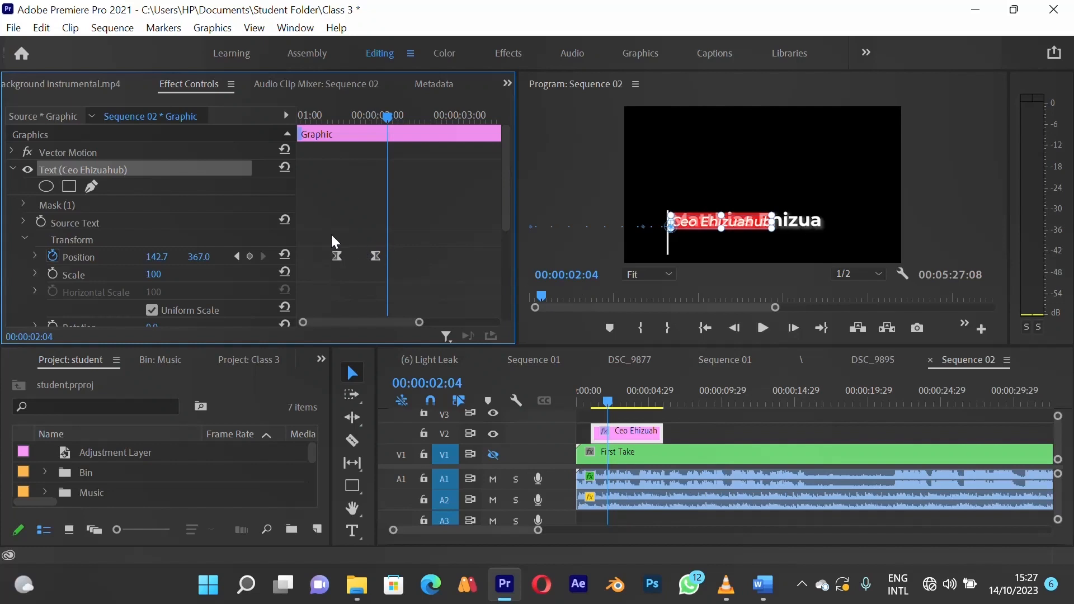
pyautogui.moveTo(311, 244); pyautogui.dragTo(409, 274)
pyautogui.hotkey('ctrl', 'z')
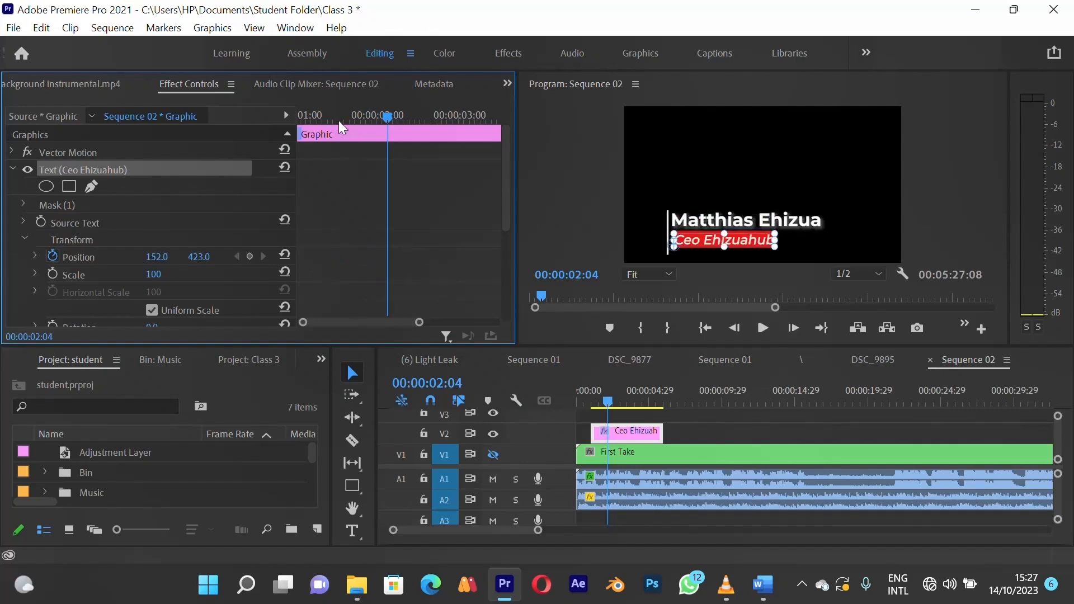
# Move the playhead to 00:00:01:26, in line with the name text's second keyframe
pyautogui.scroll(-6, 330, 168)
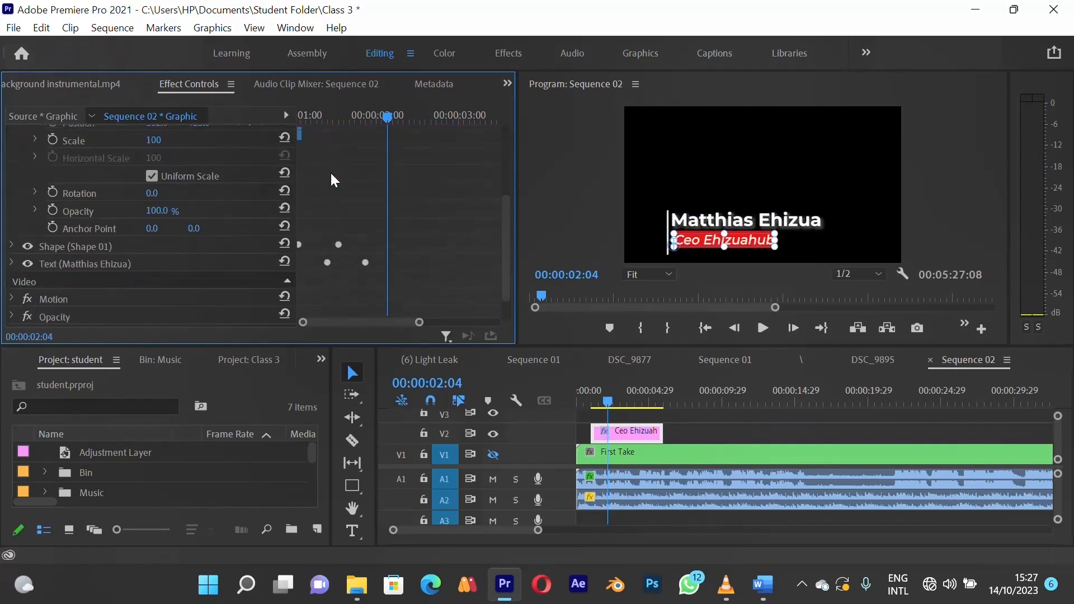
pyautogui.scroll(2, 331, 179)
pyautogui.scroll(-2, 324, 143)
pyautogui.scroll(2, 330, 134)
pyautogui.click(328, 115)
pyautogui.scroll(-2, 341, 137)
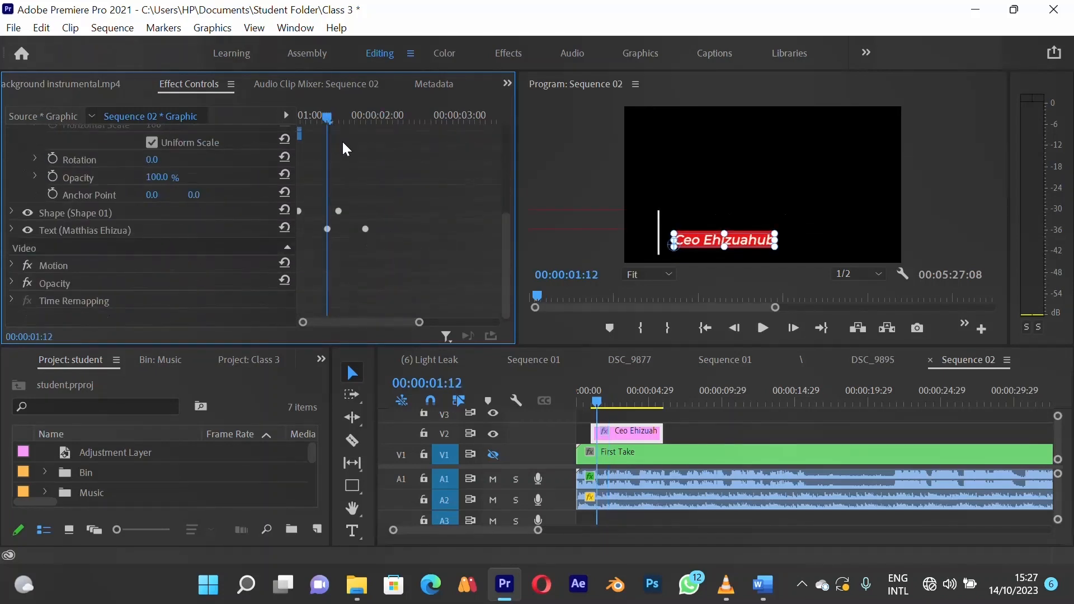
pyautogui.scroll(4, 341, 139)
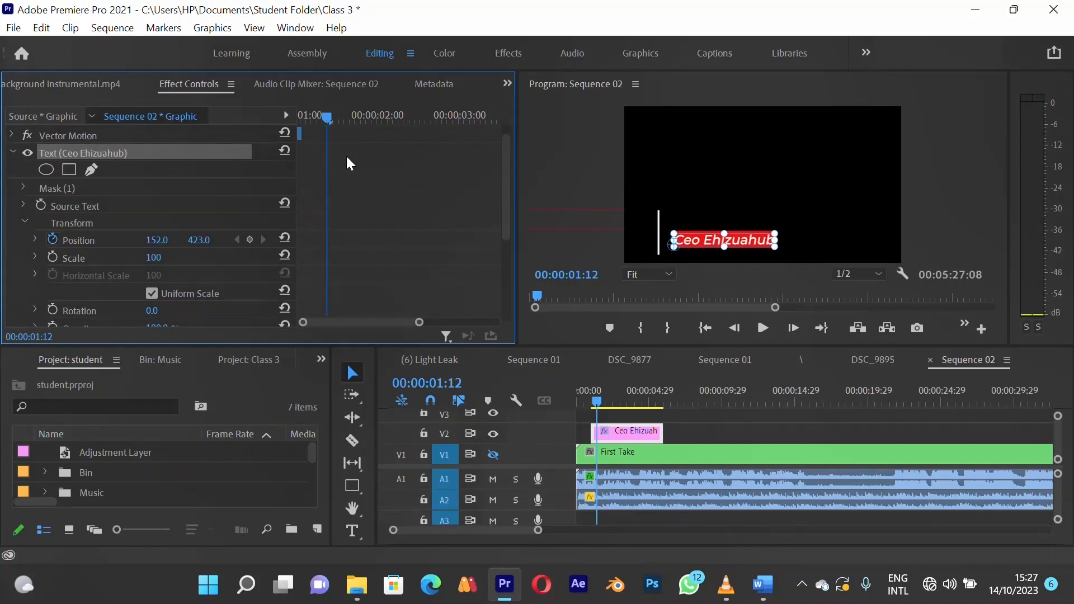
pyautogui.scroll(-3, 345, 161)
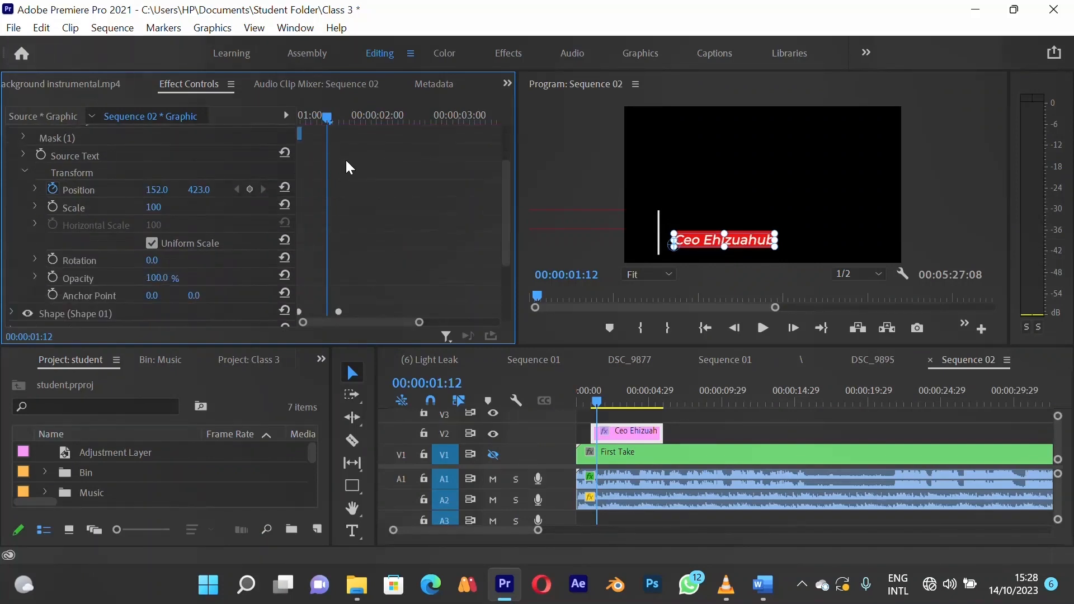
pyautogui.moveTo(361, 114); pyautogui.dragTo(365, 113)
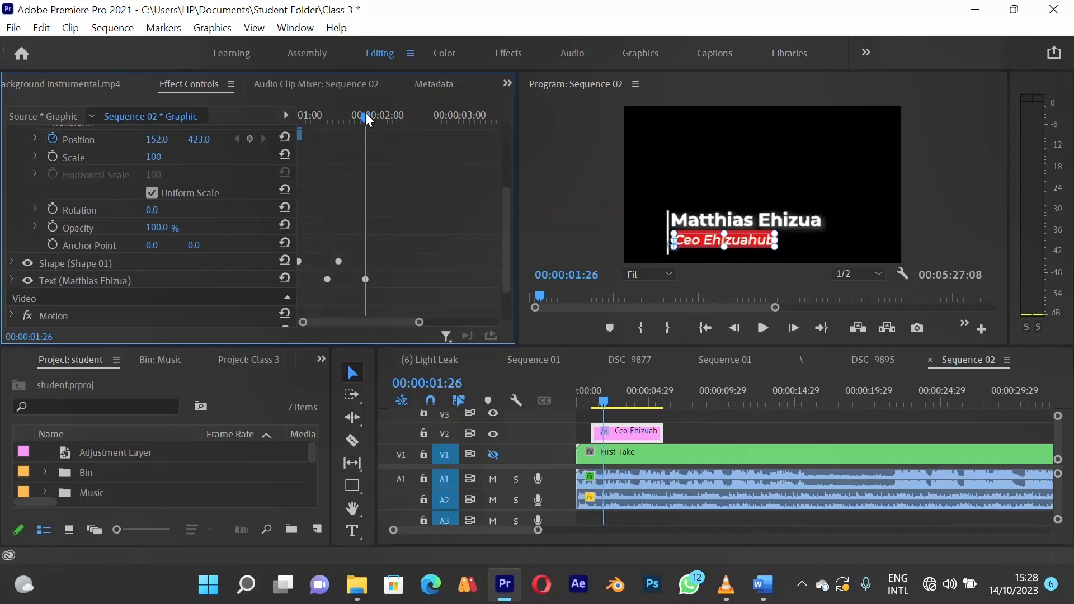
# Expand the name text layer to compare its keyframes with the subtitle text's Position settings
pyautogui.scroll(3, 365, 186)
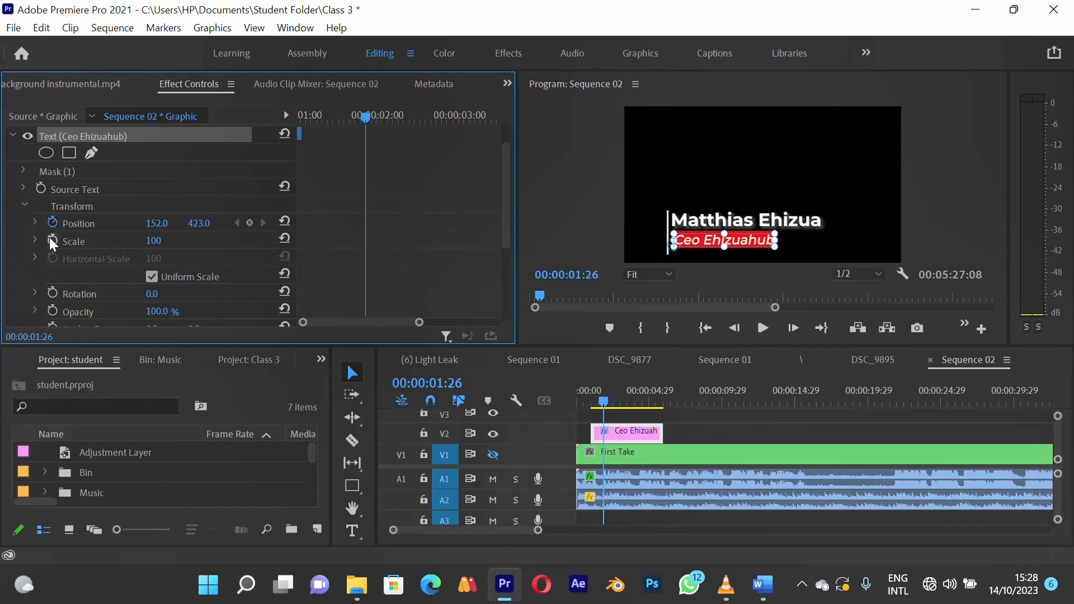
pyautogui.scroll(-1, 49, 237)
pyautogui.scroll(2, 364, 205)
pyautogui.scroll(-8, 99, 262)
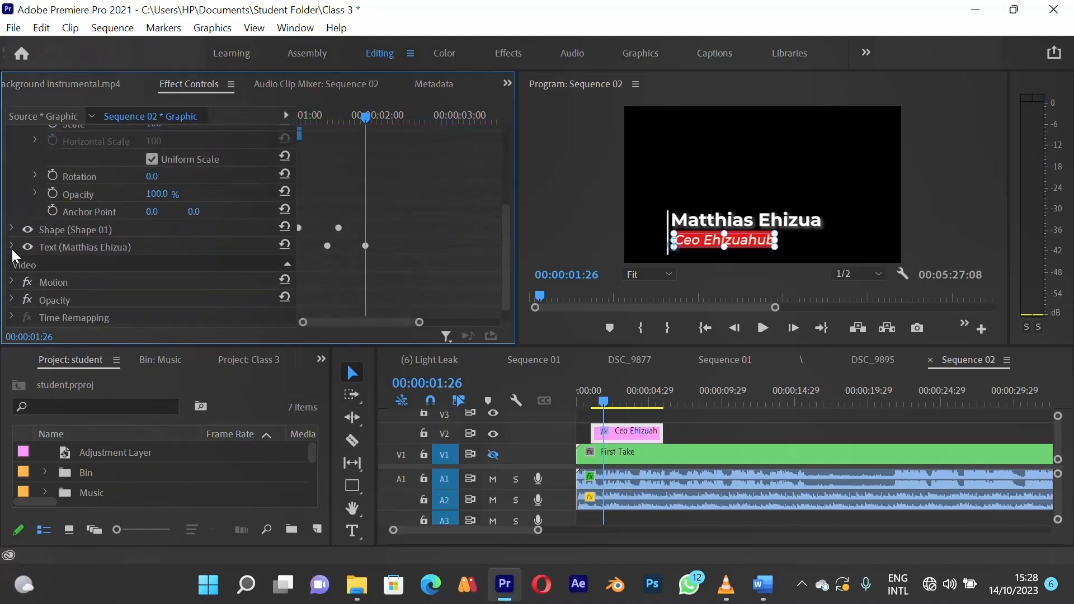
pyautogui.click(11, 247)
pyautogui.scroll(-3, 27, 261)
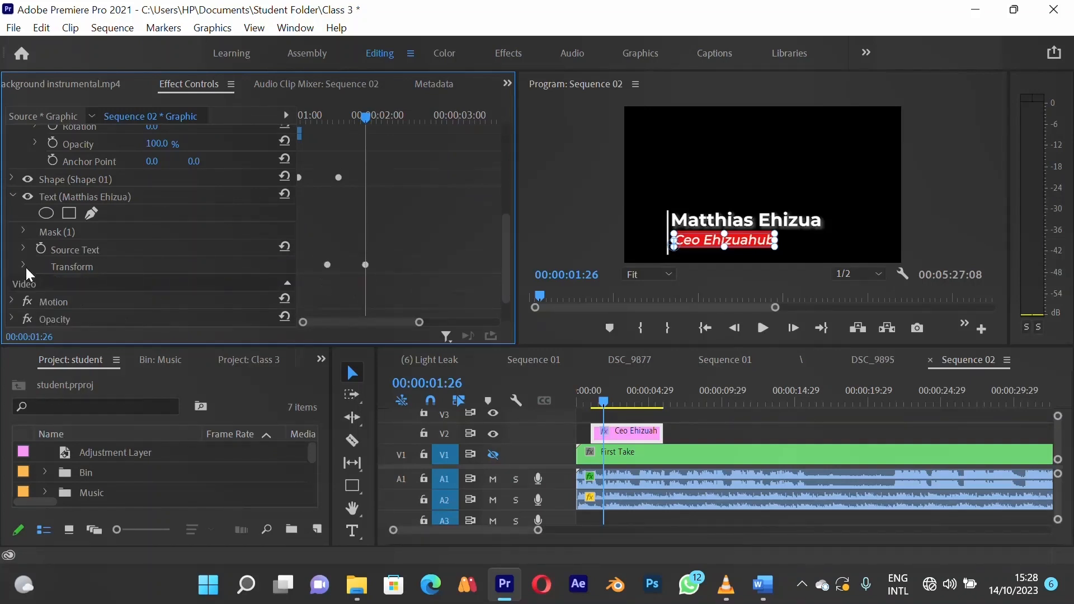
pyautogui.scroll(5, 26, 267)
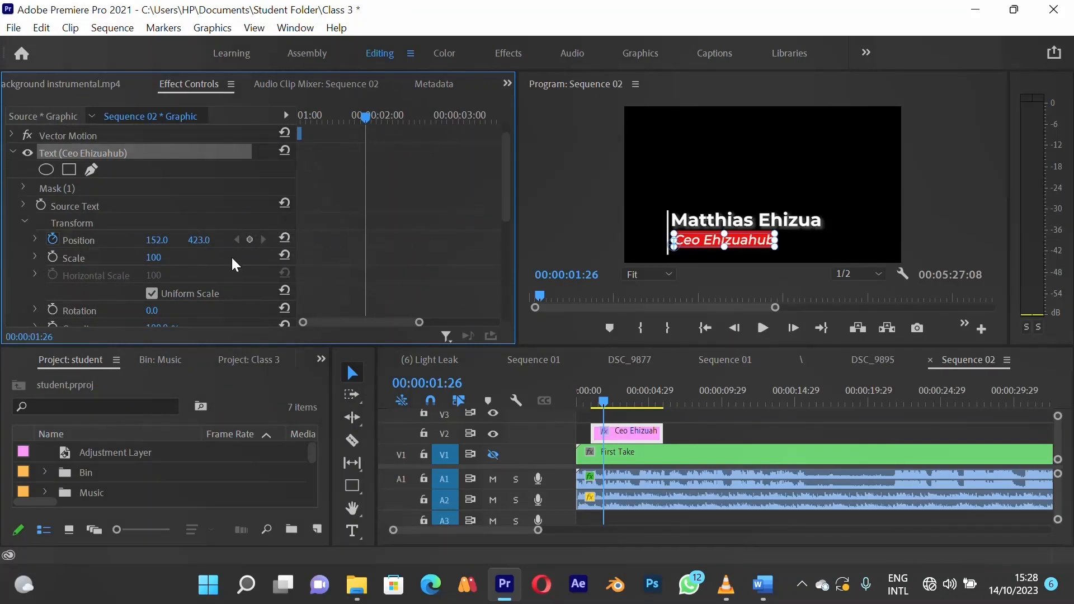
# Add a Position keyframe to the subtitle text at 00:00:01:26
pyautogui.click(53, 239)
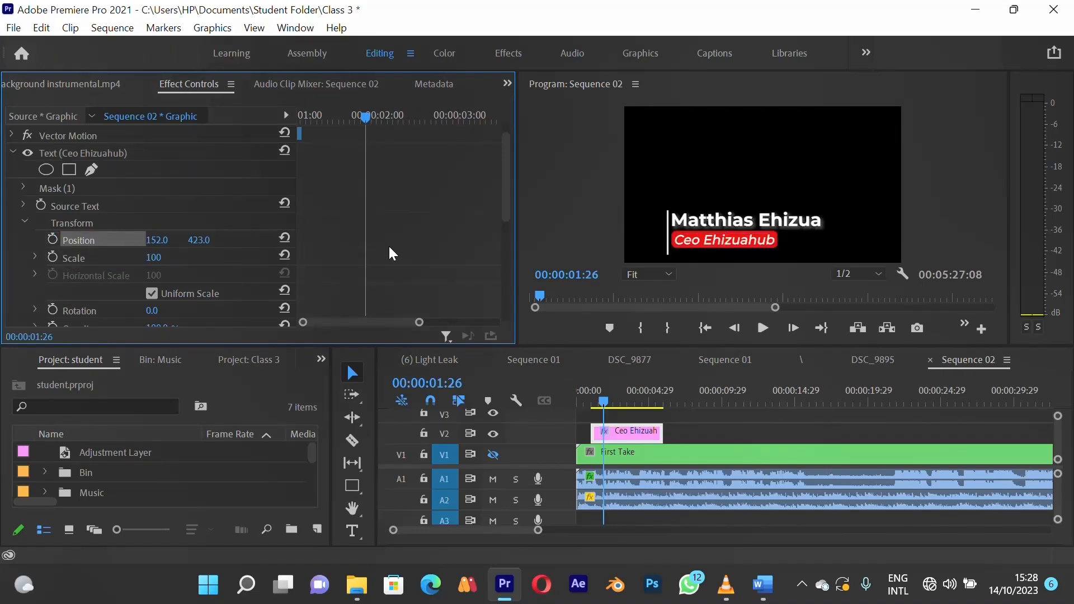
pyautogui.hotkey('ctrl', 'z')
pyautogui.click(52, 241)
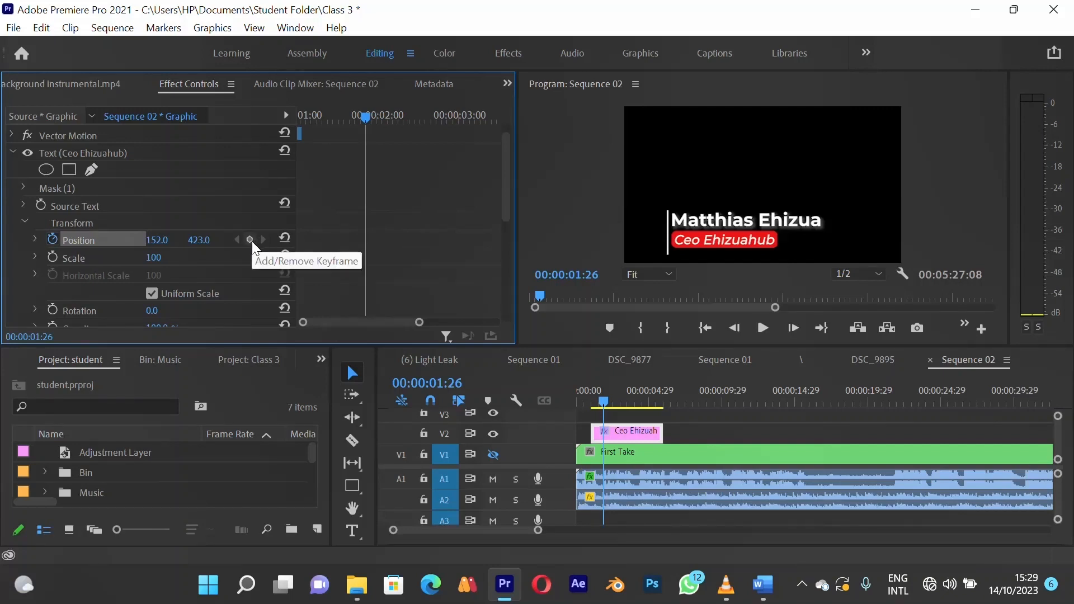
pyautogui.click(251, 241)
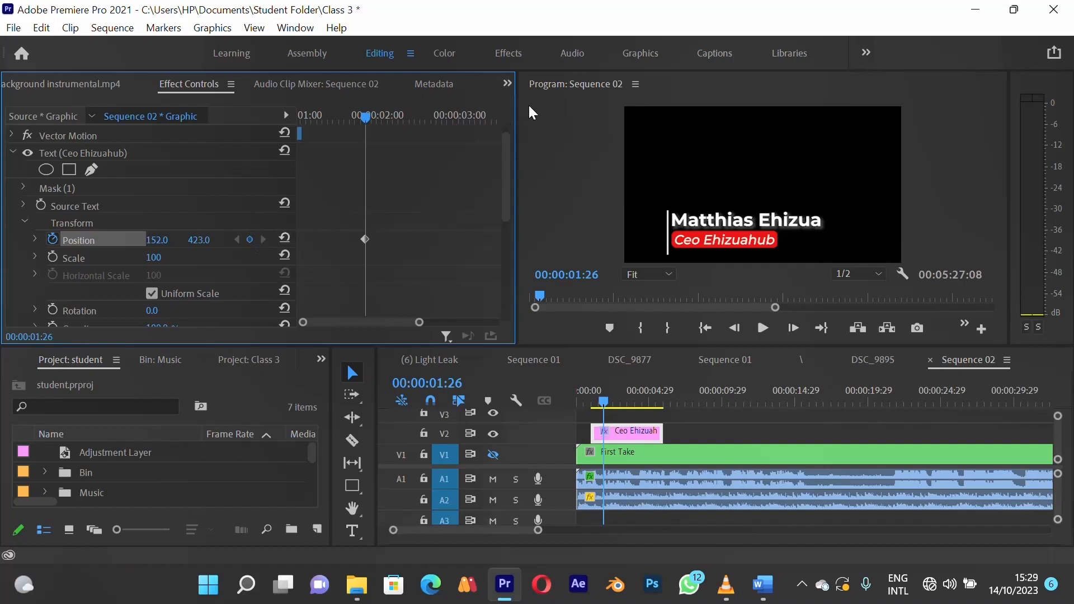
# At 00:00:01:14, set the subtitle text's horizontal Position to -246 so it is hidden behind the white bar
pyautogui.moveTo(363, 117); pyautogui.dragTo(330, 122)
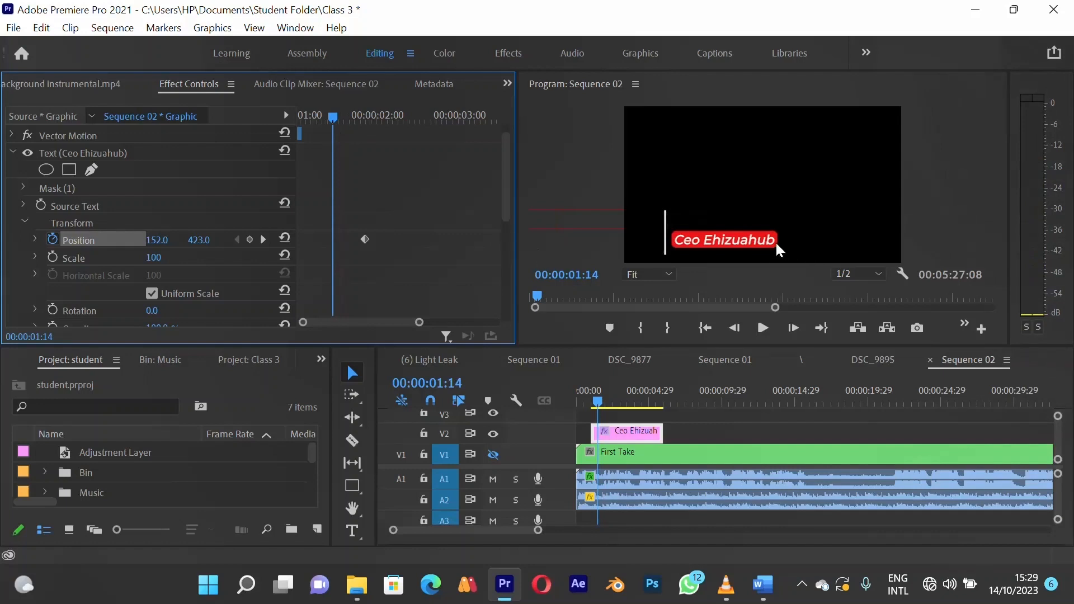
pyautogui.click(153, 243)
pyautogui.write('57')
pyautogui.press('Return')
pyautogui.moveTo(69, 245); pyautogui.dragTo(1, 245)
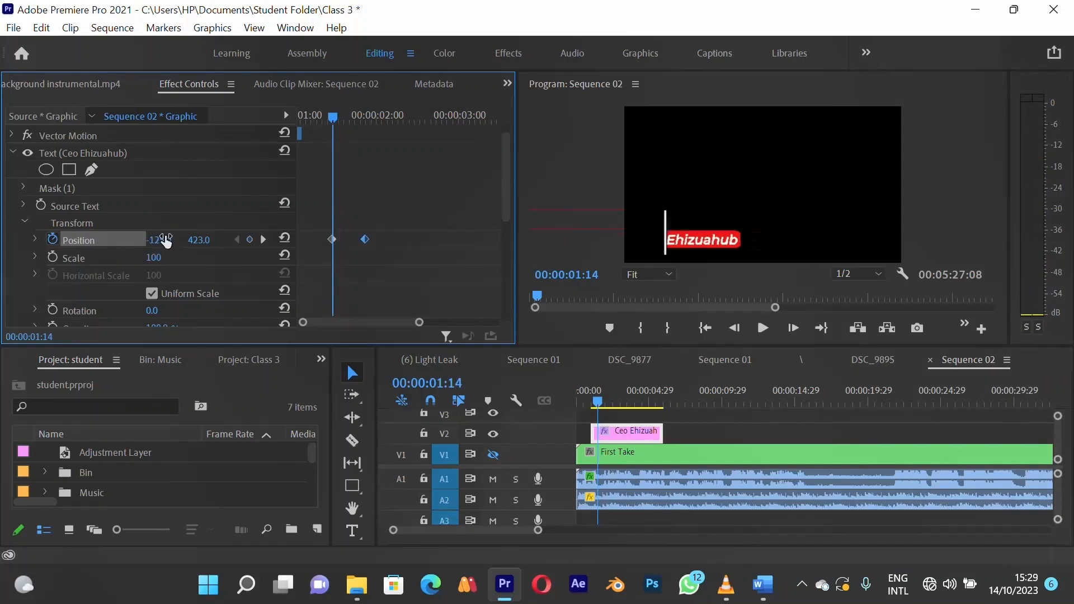
pyautogui.moveTo(159, 246); pyautogui.dragTo(77, 250)
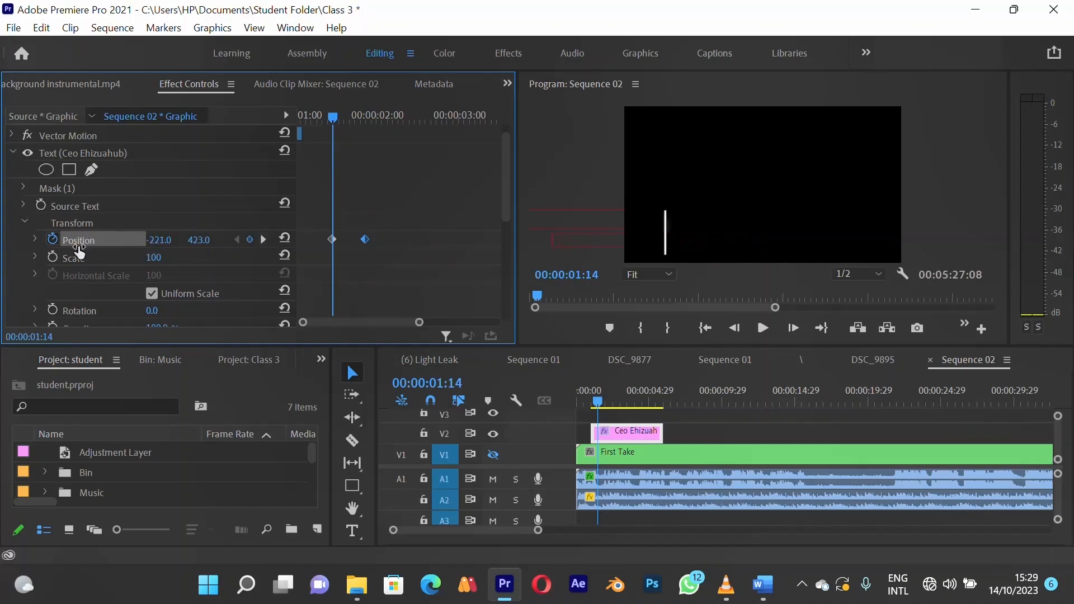
# Apply Ease In to the subtitle text's second Position keyframe and Ease Out to its first one
pyautogui.rightClick(366, 240)
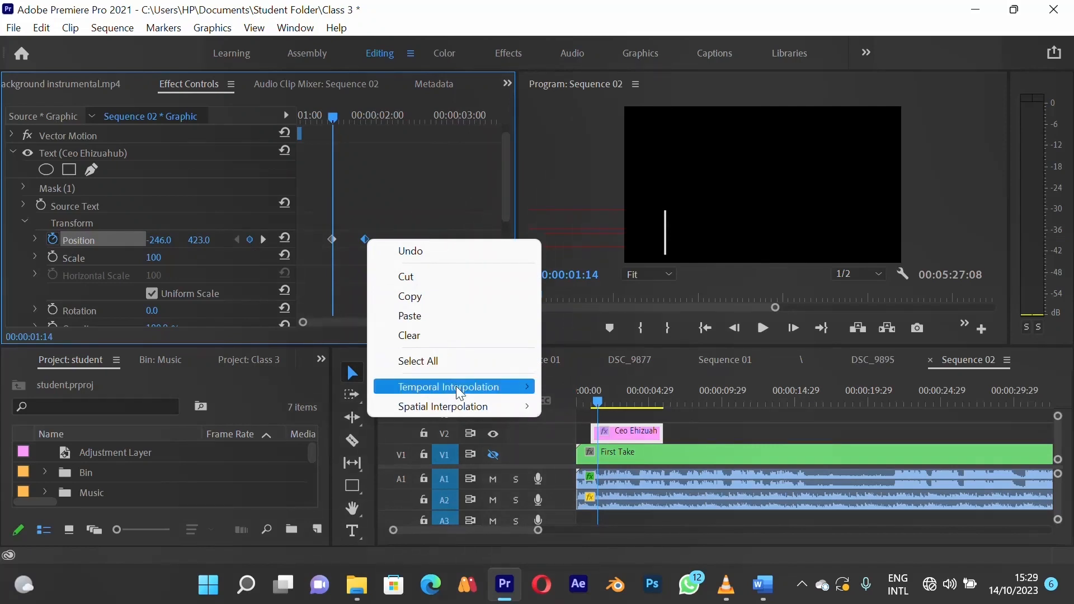
pyautogui.moveTo(456, 387)
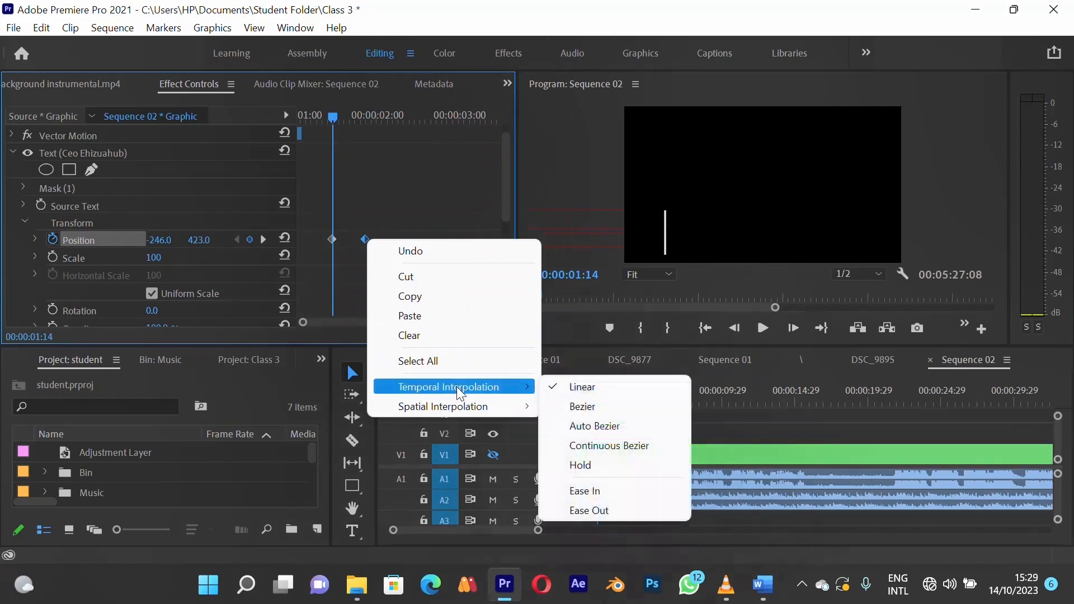
pyautogui.click(650, 496)
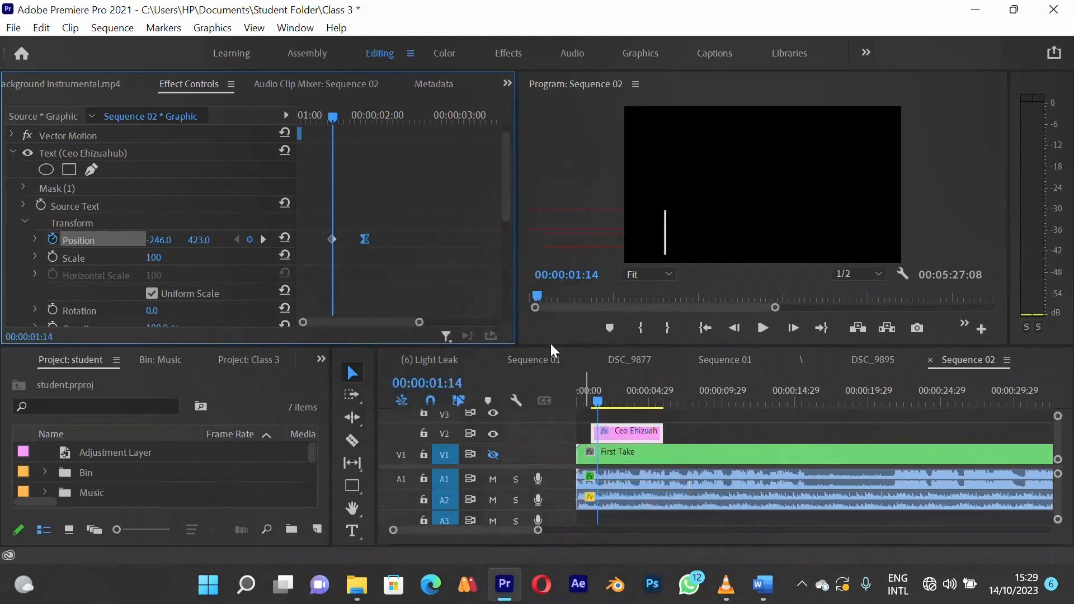
pyautogui.rightClick(336, 240)
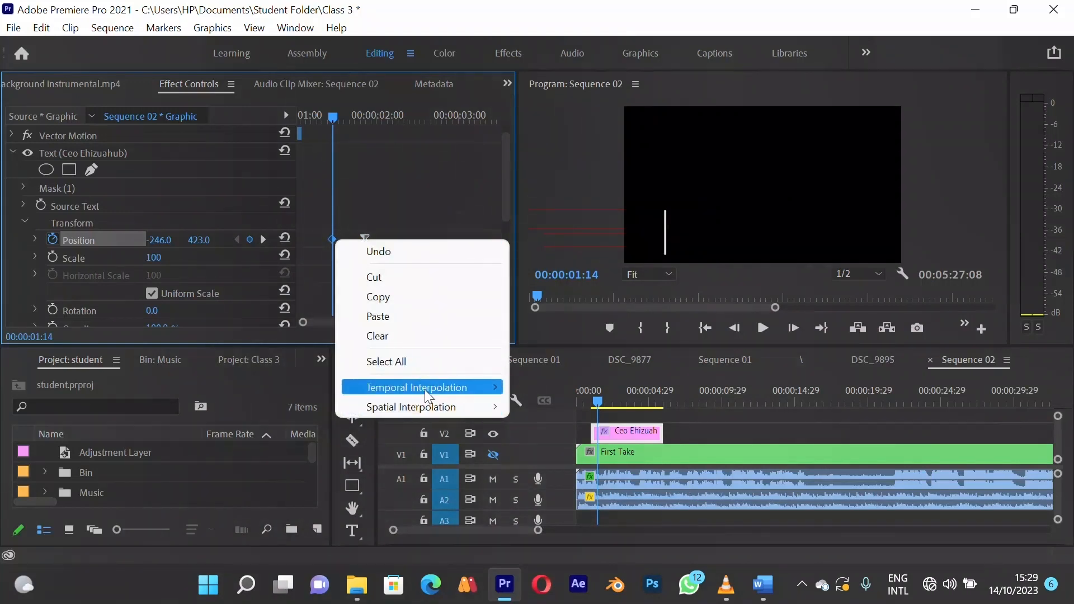
pyautogui.moveTo(424, 388)
pyautogui.click(566, 507)
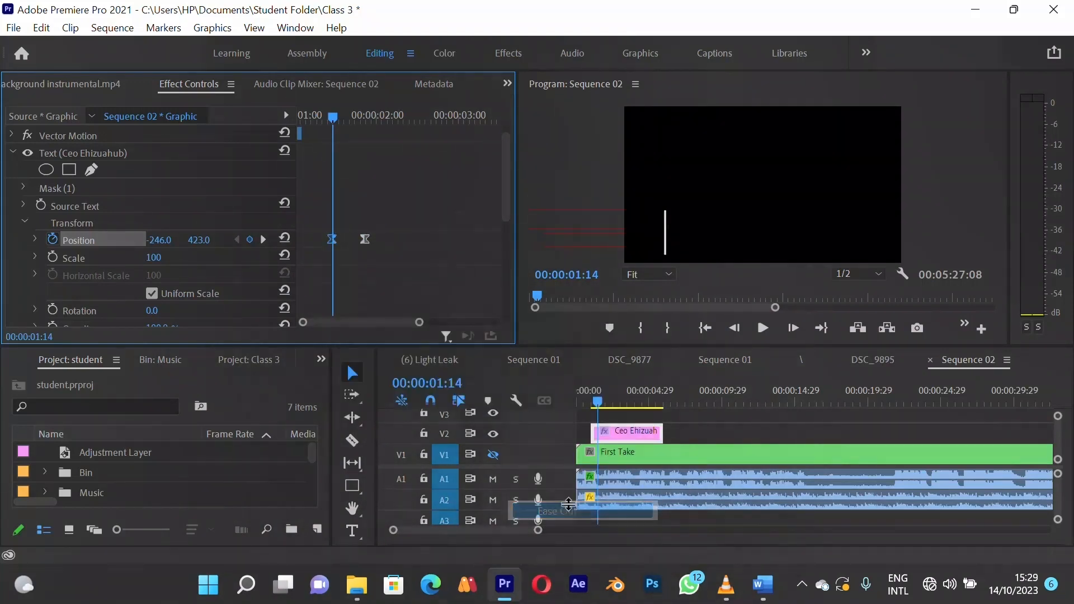
pyautogui.click(428, 191)
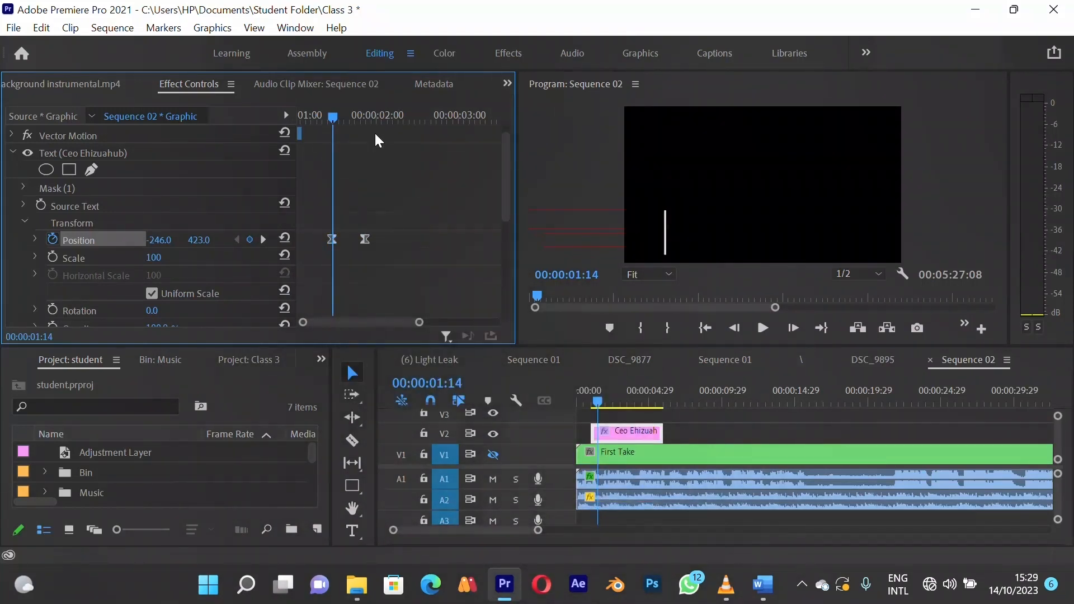
# Collapse the subtitle's Transform group and the name text layer, and play the title from 00:00:00:29
pyautogui.click(23, 221)
pyautogui.click(13, 259)
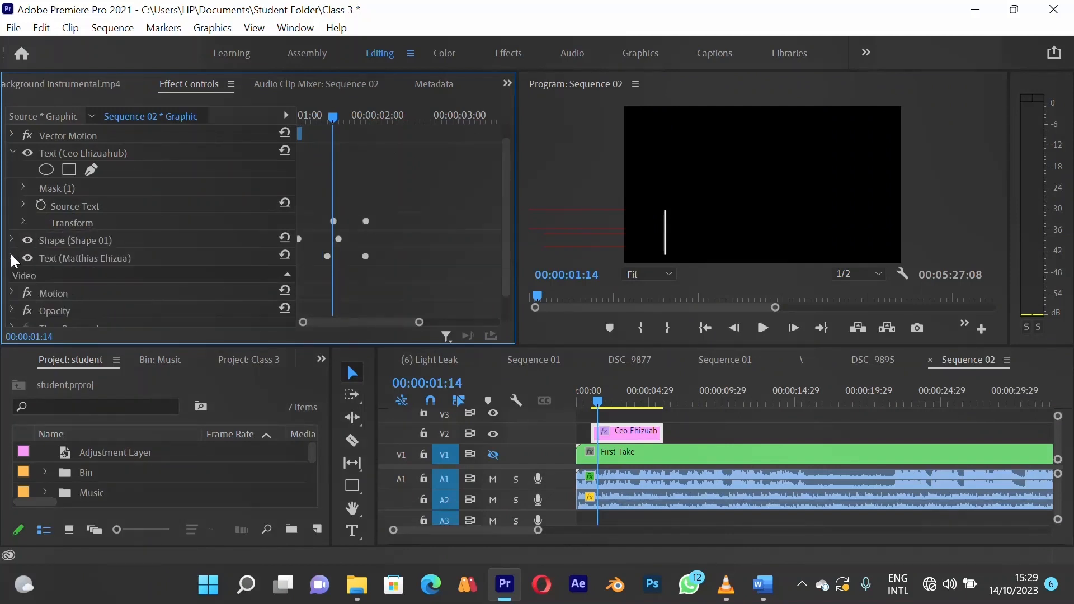
pyautogui.click(689, 433)
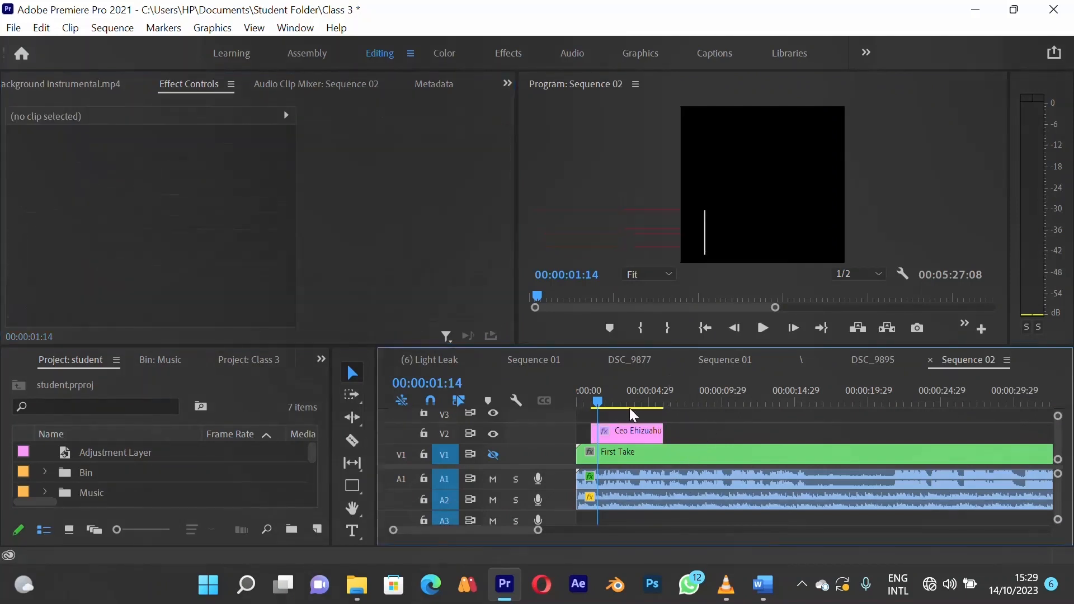
pyautogui.moveTo(598, 405); pyautogui.dragTo(591, 402)
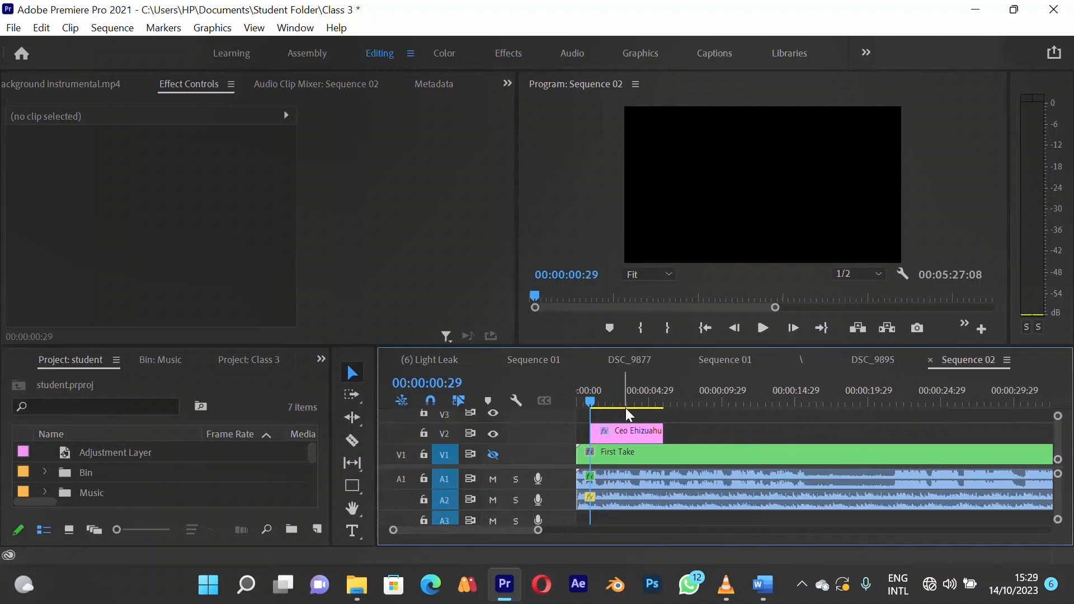
pyautogui.press('space')
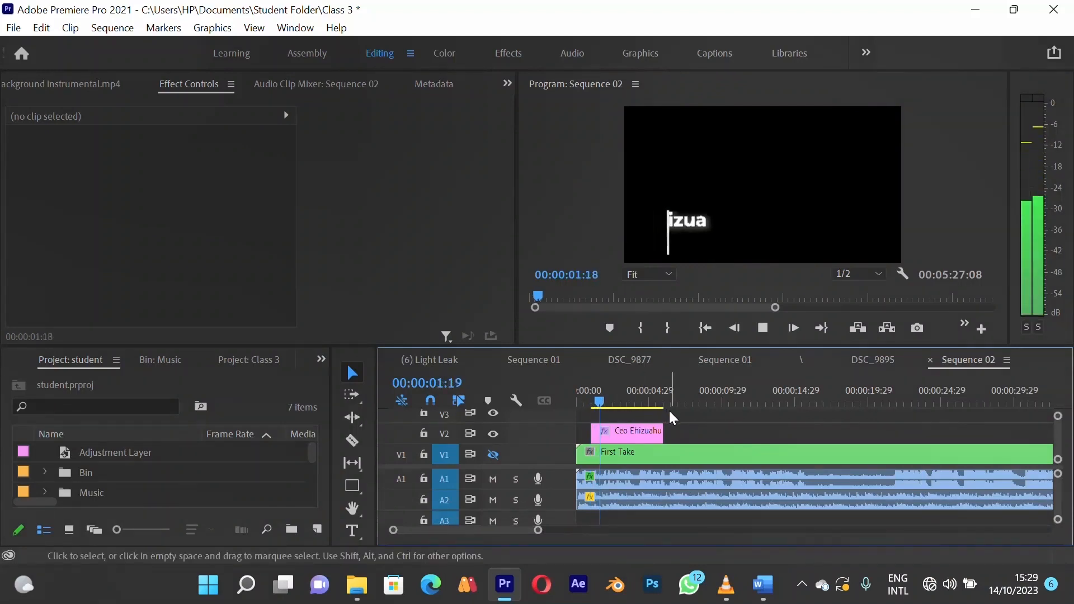
# Replay the title from just before its clip begins
pyautogui.press('space')
pyautogui.moveTo(599, 404); pyautogui.dragTo(580, 404)
pyautogui.press('space')
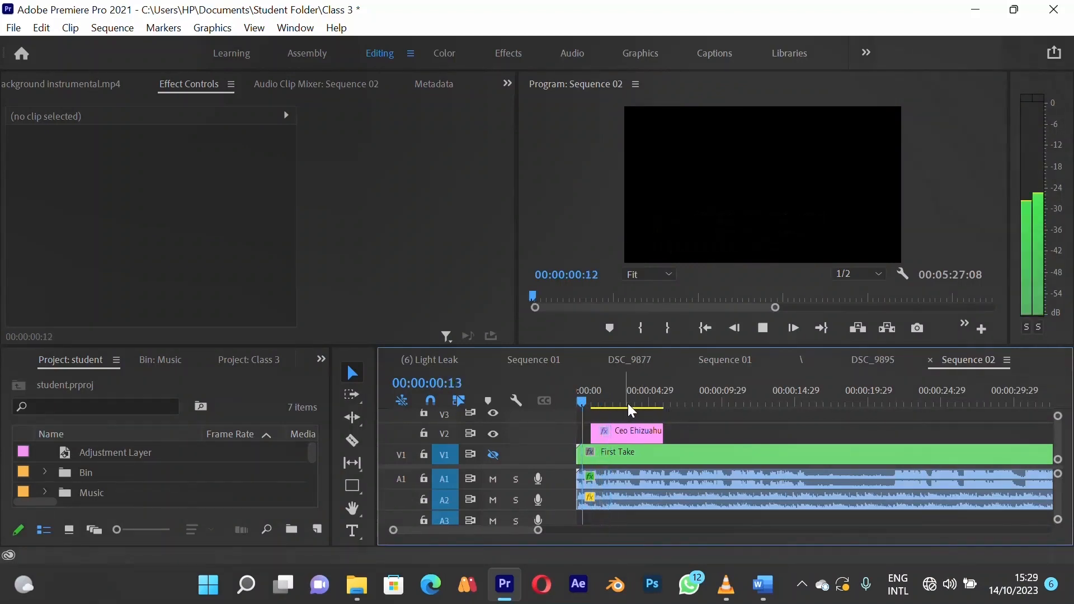
pyautogui.press('space')
# Move the white bar shape's second Position keyframe slightly earlier in the title clip
pyautogui.click(645, 442)
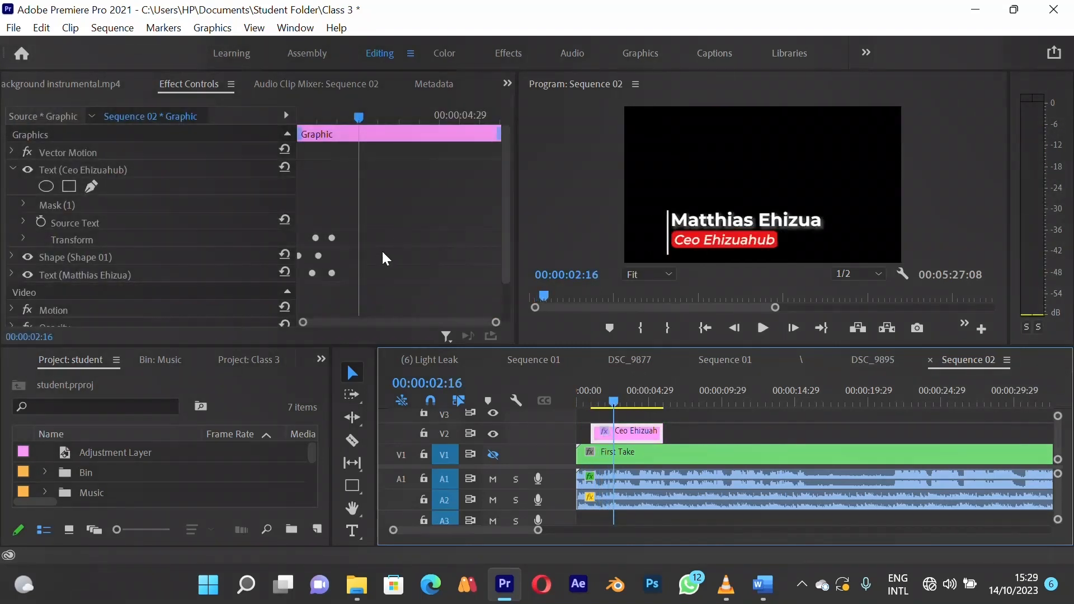
pyautogui.click(12, 170)
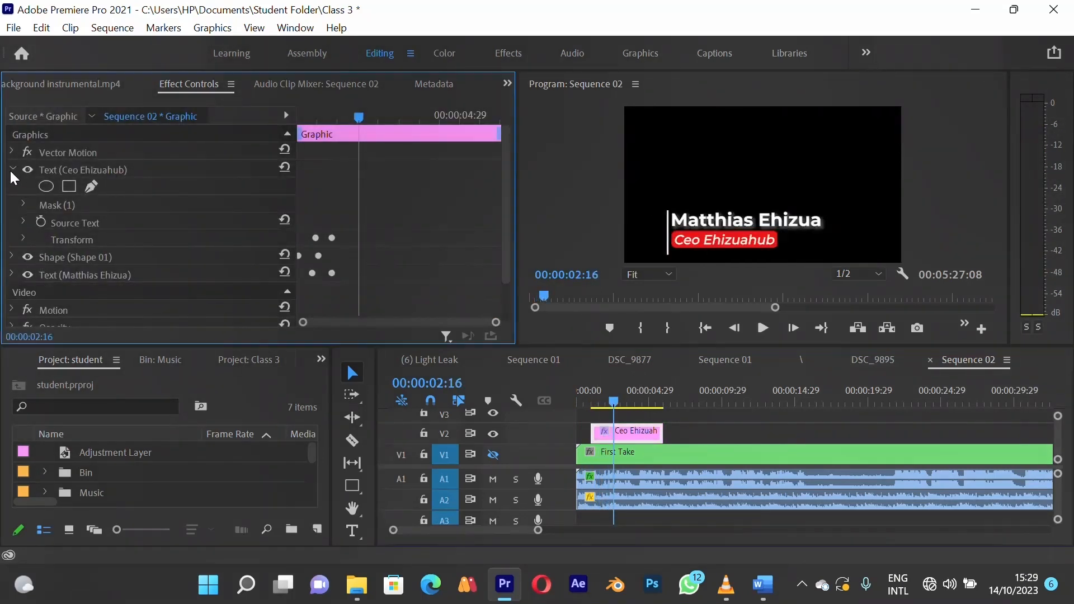
pyautogui.click(52, 187)
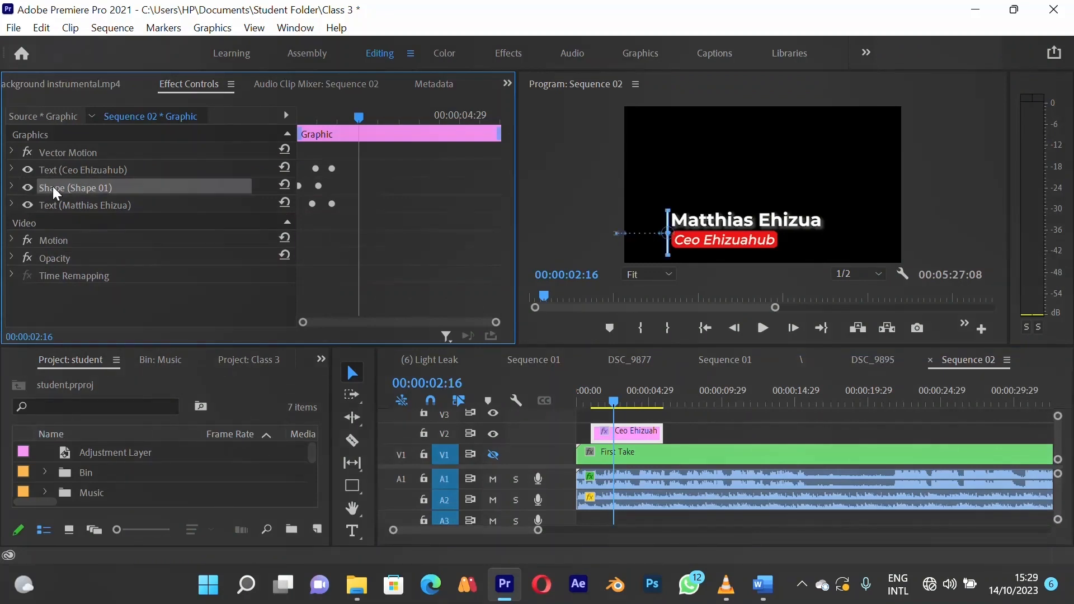
pyautogui.click(12, 188)
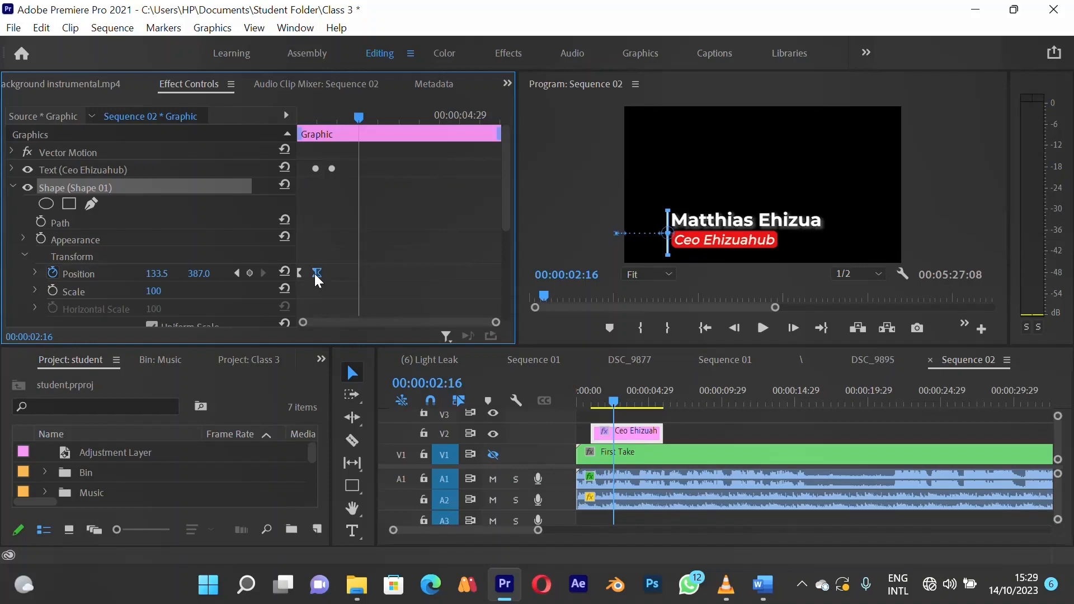
pyautogui.moveTo(315, 274); pyautogui.dragTo(311, 274)
# Shift both of the white bar's Position keyframes about two frames later so the bar enters after the clip starts
pyautogui.moveTo(316, 116); pyautogui.dragTo(296, 122)
pyautogui.press('=')
pyautogui.press('=')
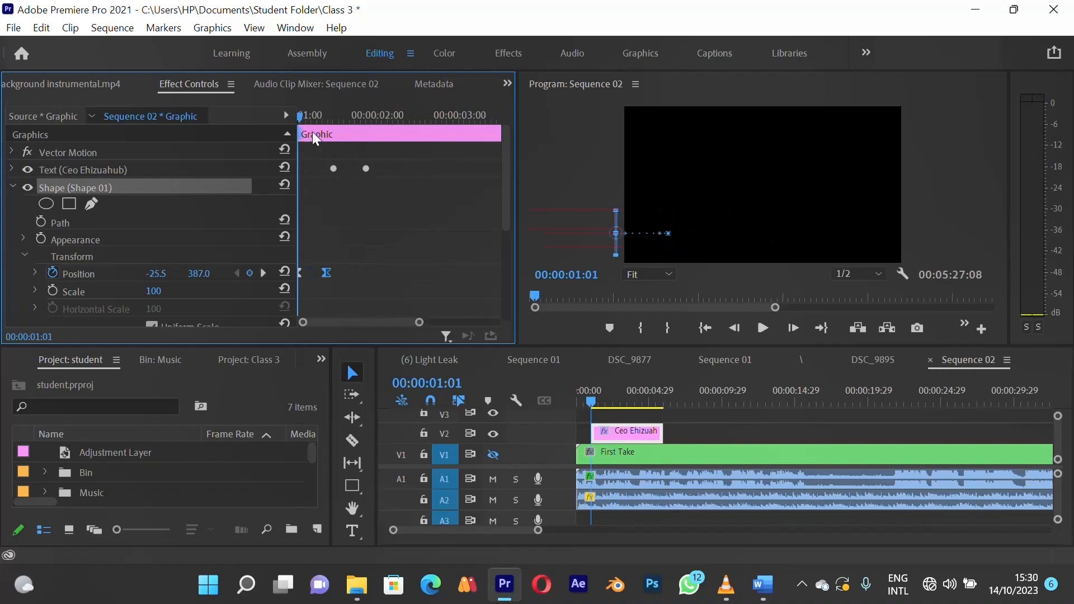
pyautogui.moveTo(401, 253); pyautogui.dragTo(300, 285)
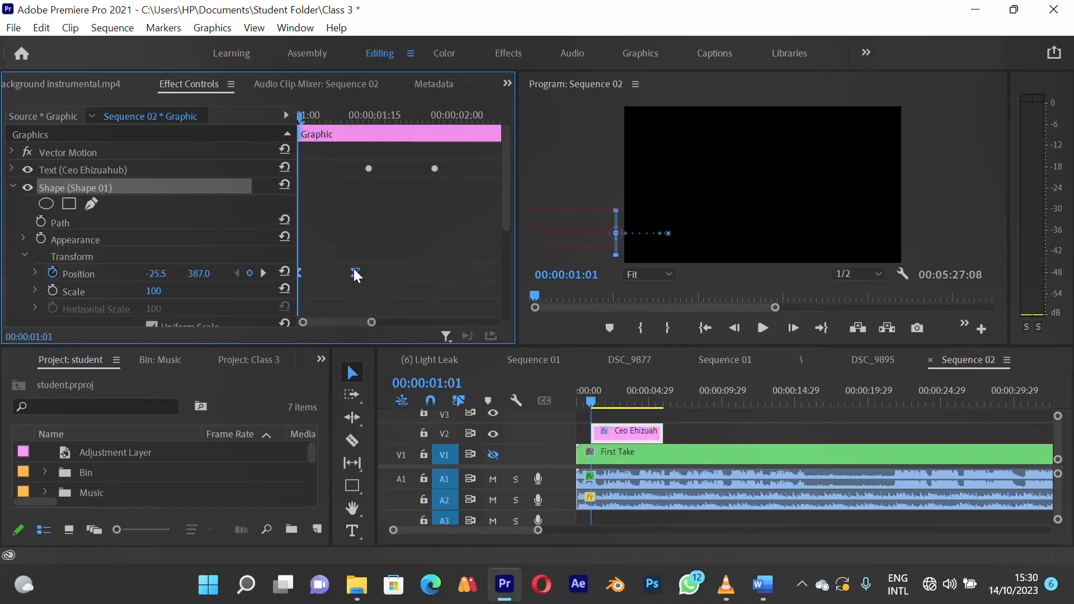
pyautogui.moveTo(354, 272); pyautogui.dragTo(363, 274)
pyautogui.click(344, 246)
# Play the title repeatedly from 00:00:01:01 to check the white bar's timing
pyautogui.moveTo(308, 110); pyautogui.dragTo(288, 117)
pyautogui.press('space')
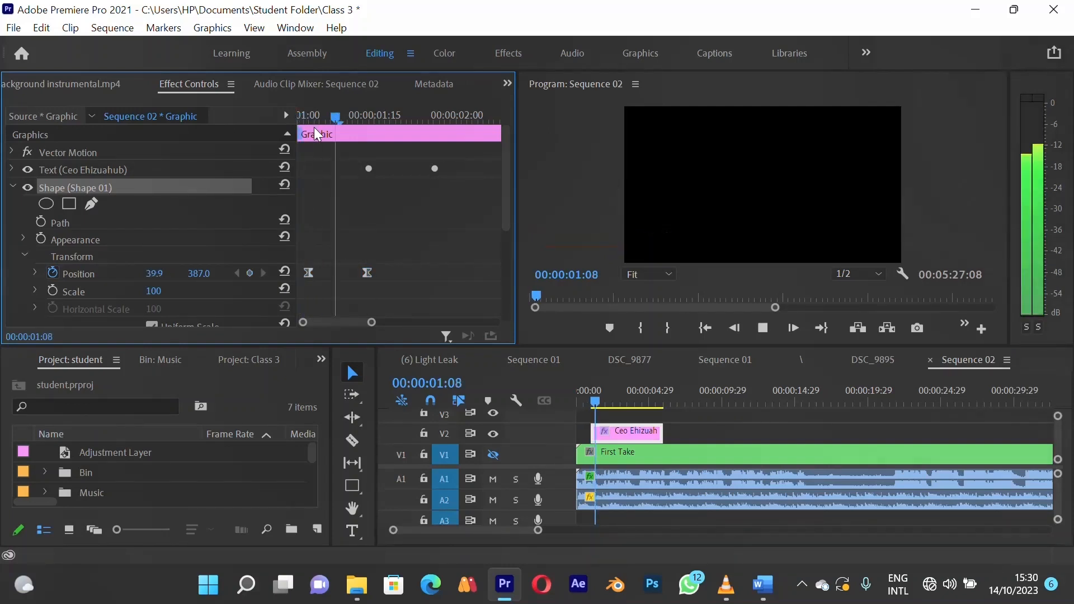
pyautogui.press('space')
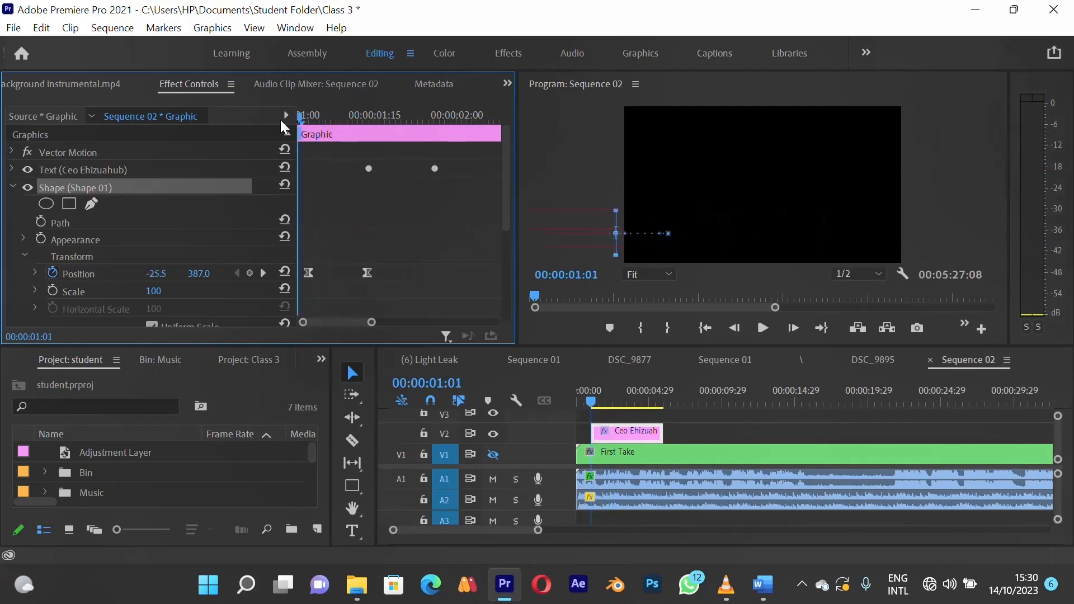
pyautogui.press('space')
pyautogui.press('space')
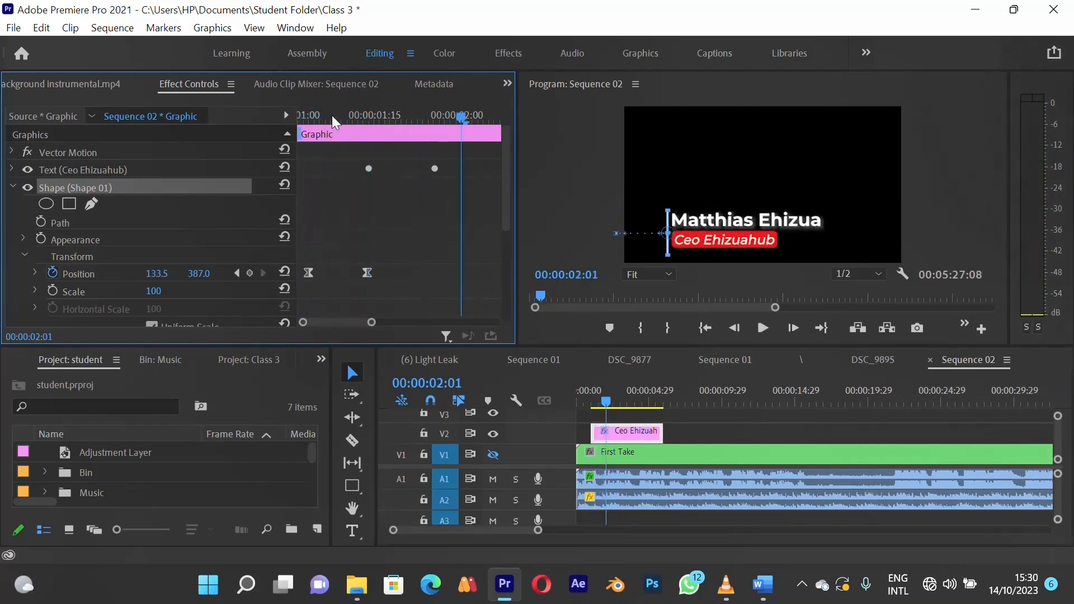
pyautogui.moveTo(319, 116); pyautogui.dragTo(297, 116)
pyautogui.press('space')
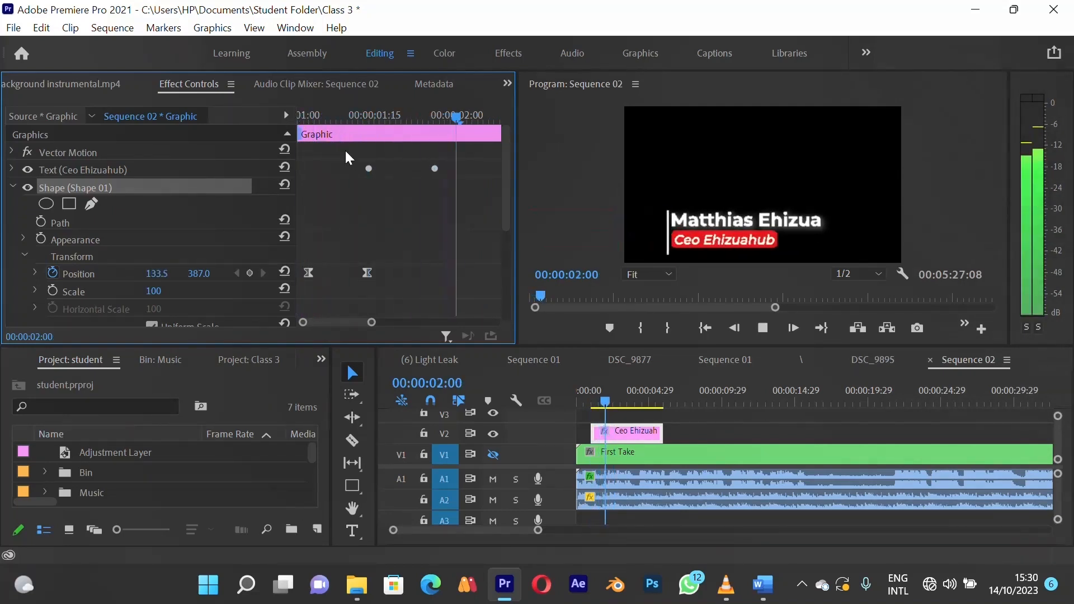
pyautogui.press('space')
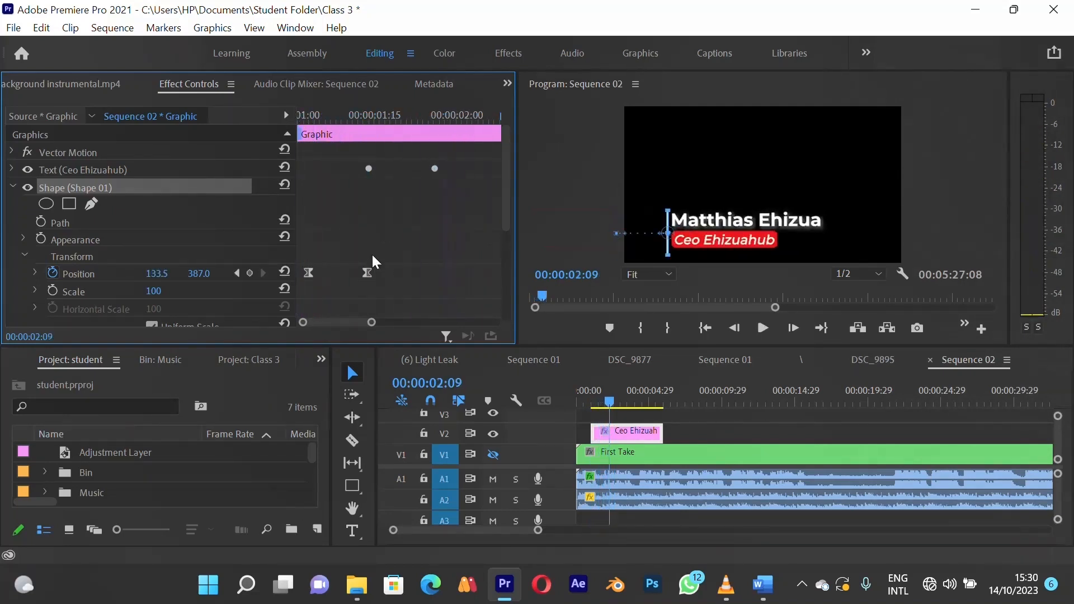
# Collapse the white bar layer and shift both of the subtitle text's Position keyframes about two frames later
pyautogui.click(22, 256)
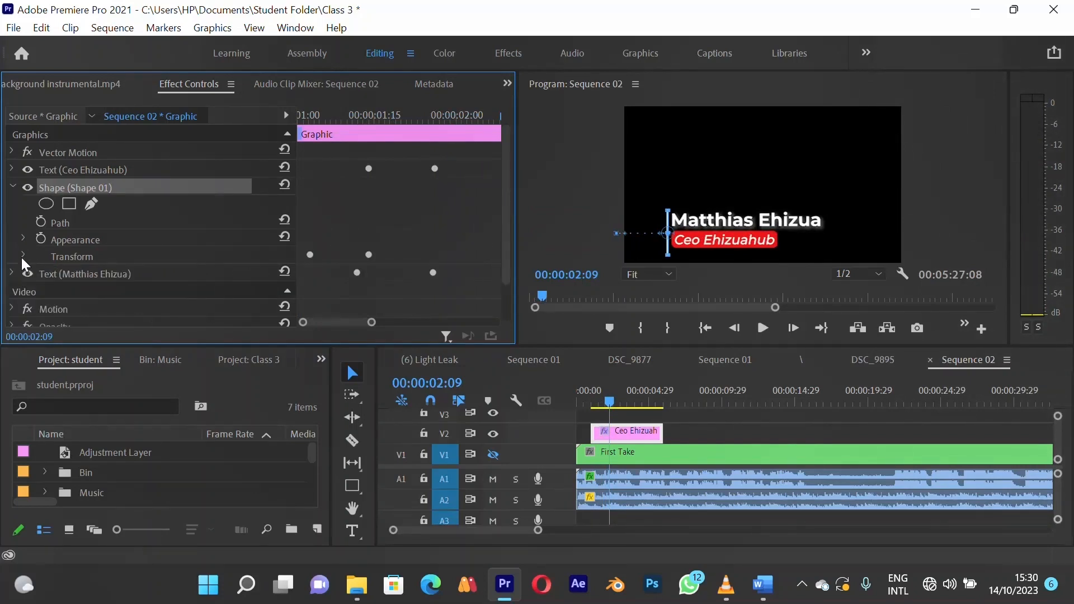
pyautogui.click(11, 187)
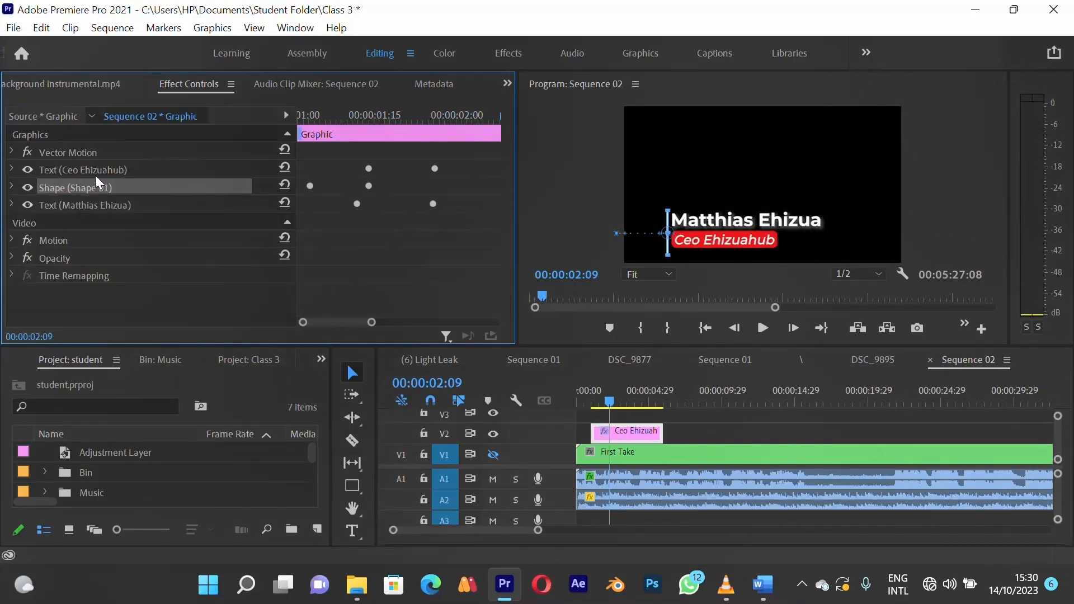
pyautogui.click(81, 169)
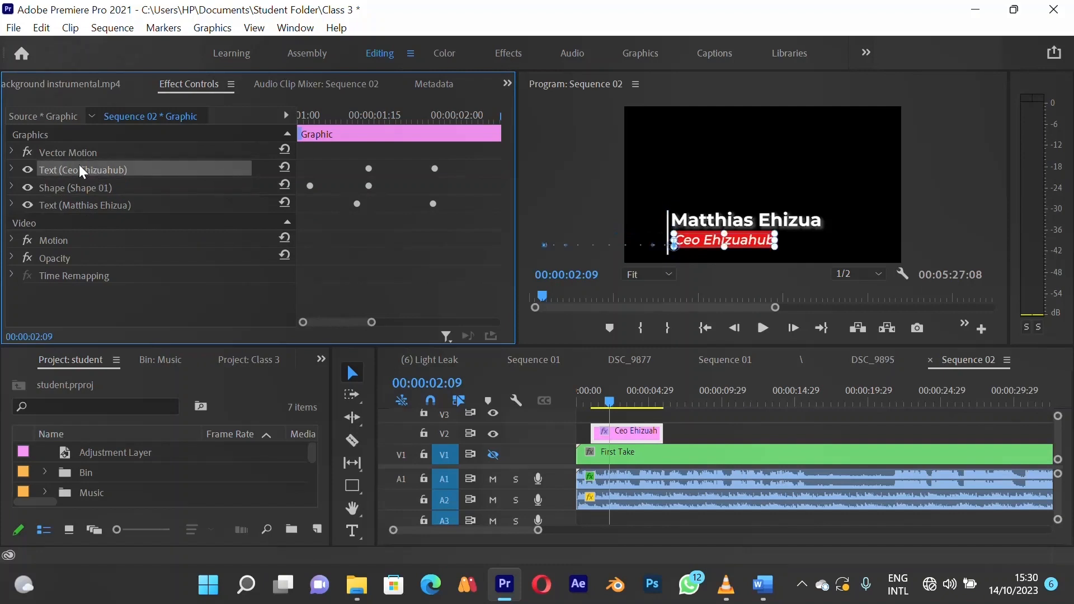
pyautogui.click(13, 170)
pyautogui.click(39, 237)
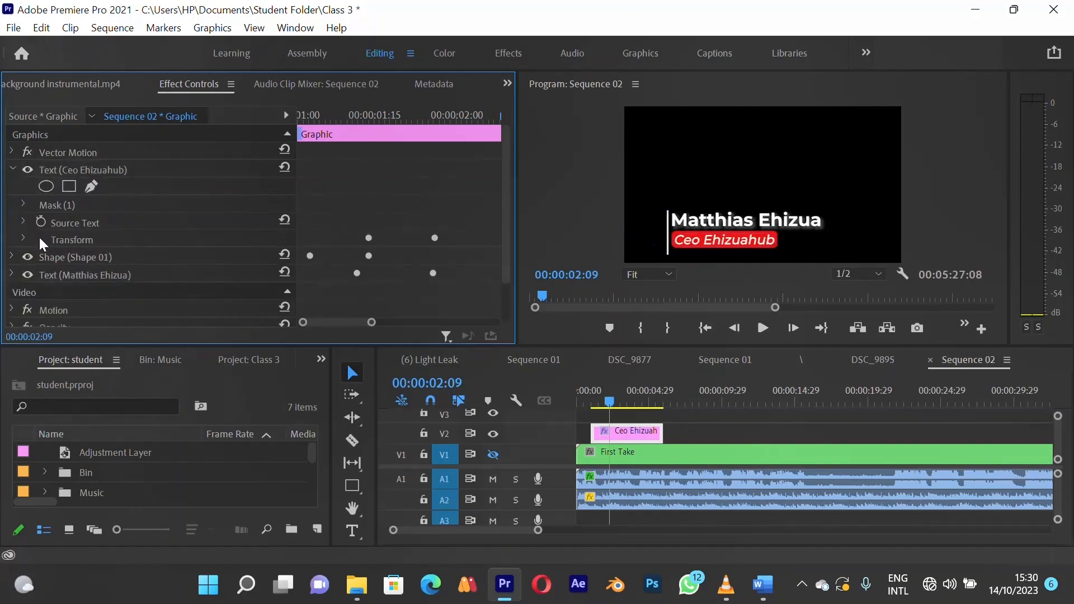
pyautogui.click(22, 238)
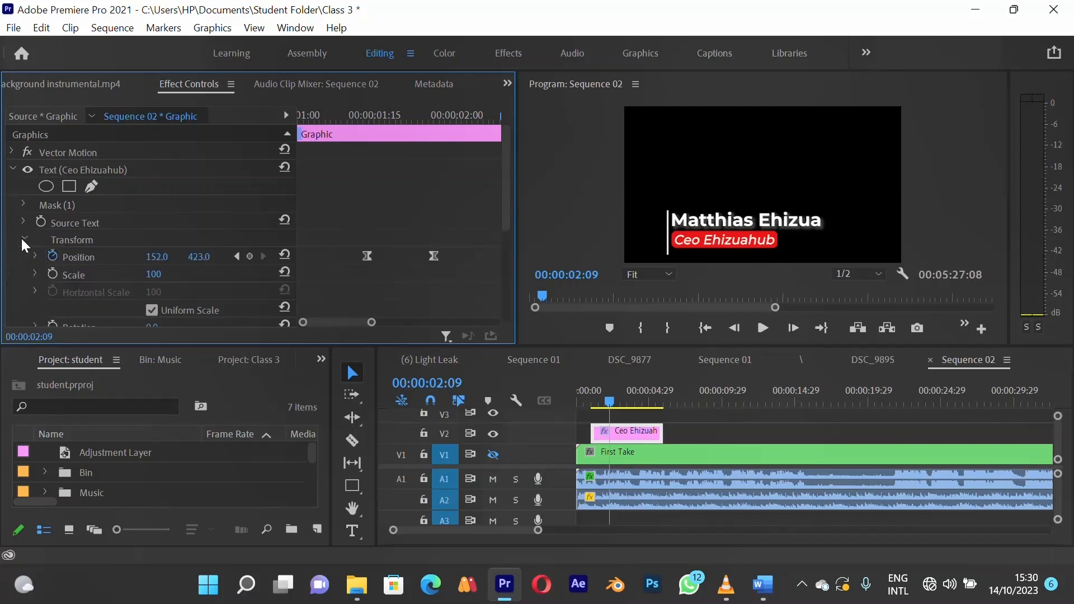
pyautogui.moveTo(354, 117); pyautogui.dragTo(396, 147)
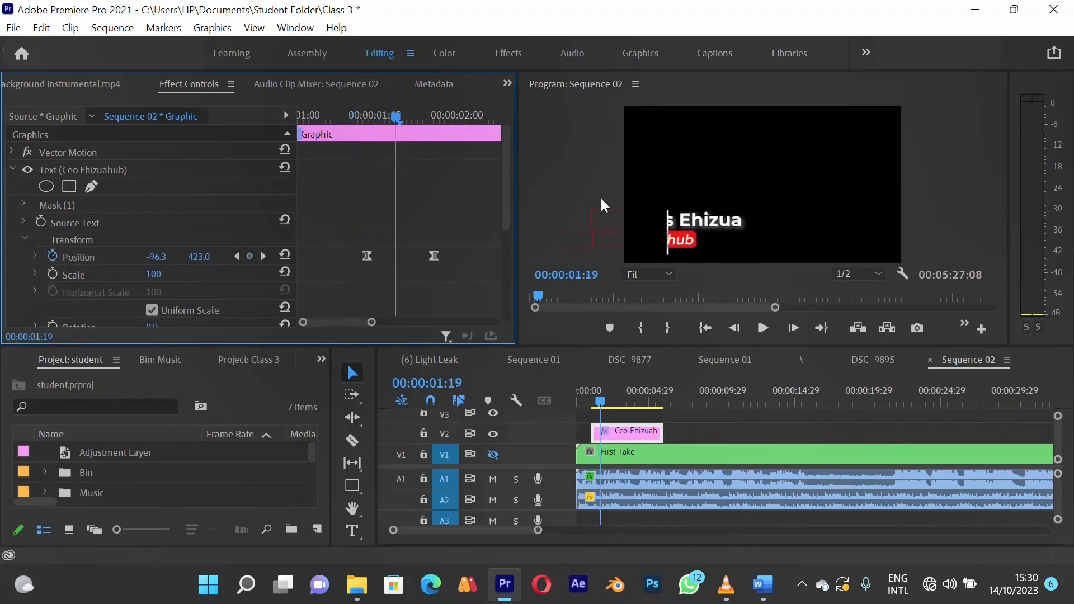
pyautogui.moveTo(354, 253); pyautogui.dragTo(445, 257)
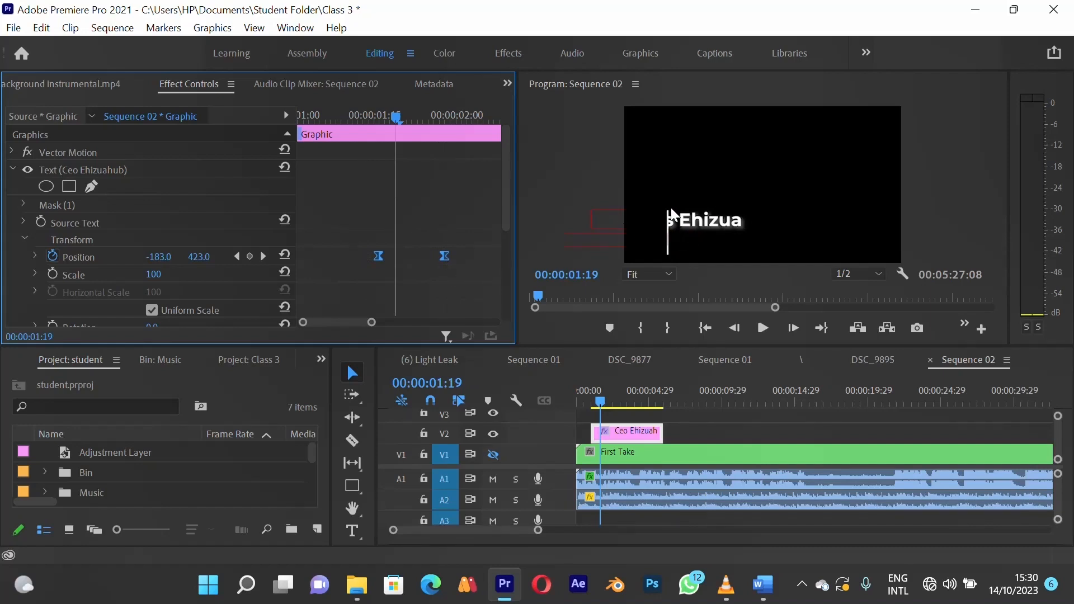
pyautogui.click(344, 168)
# Replay from 00:00:01:01, shift both subtitle Position keyframes further so the second sits at 00:00:02:02, and play the reveal again
pyautogui.moveTo(329, 116); pyautogui.dragTo(299, 117)
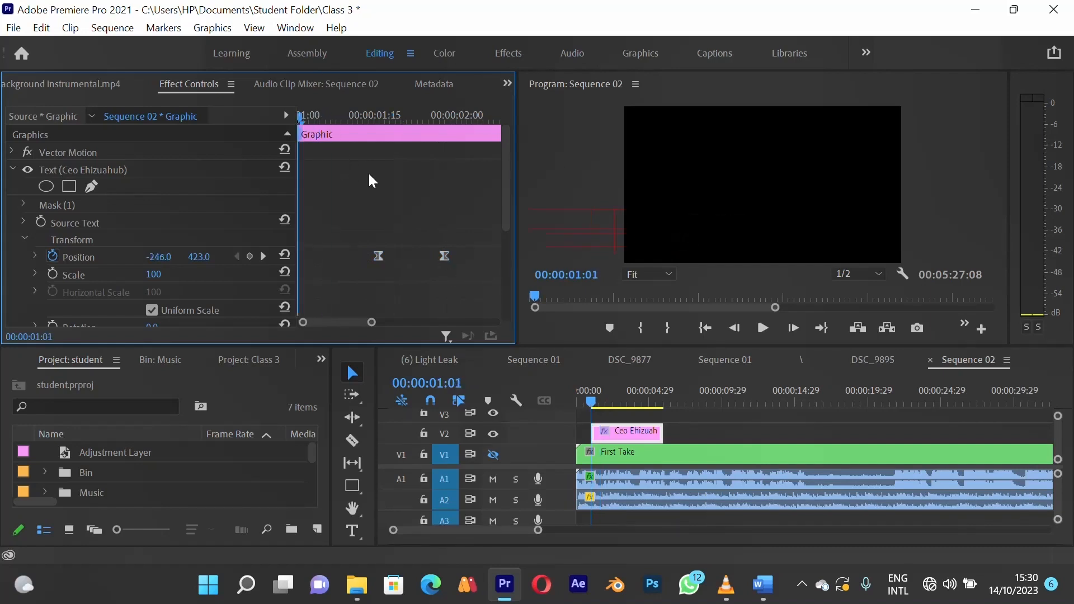
pyautogui.press('space')
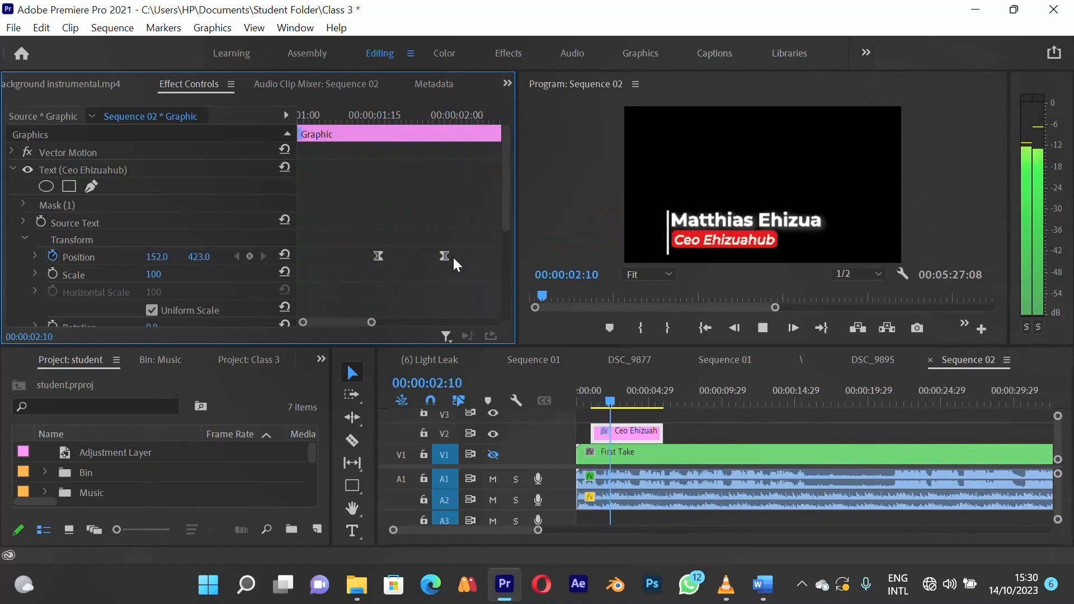
pyautogui.moveTo(361, 242); pyautogui.dragTo(468, 261)
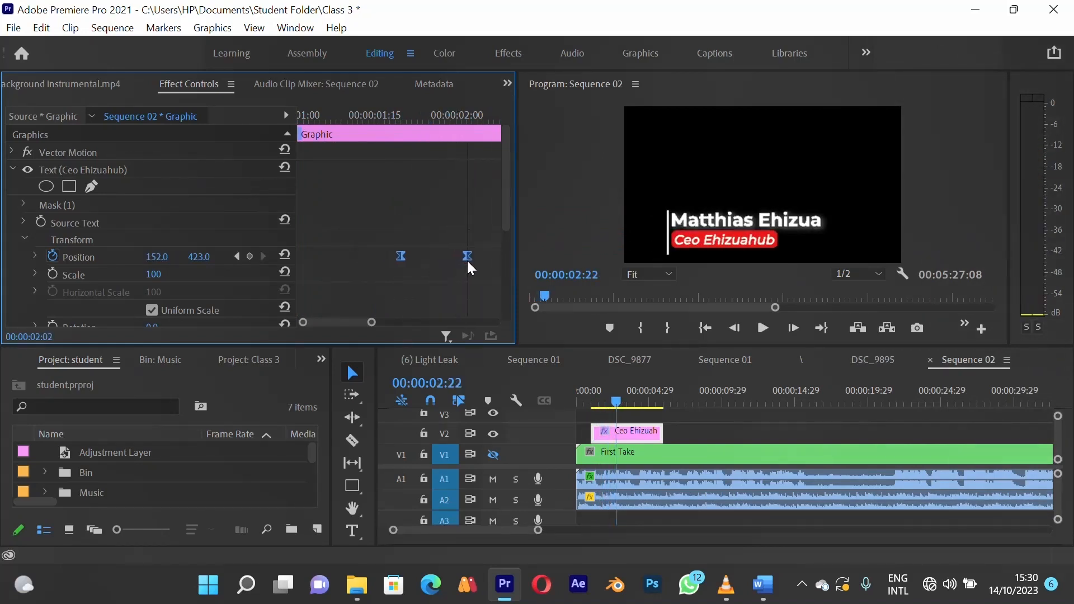
pyautogui.click(356, 169)
pyautogui.click(357, 118)
pyautogui.press('space')
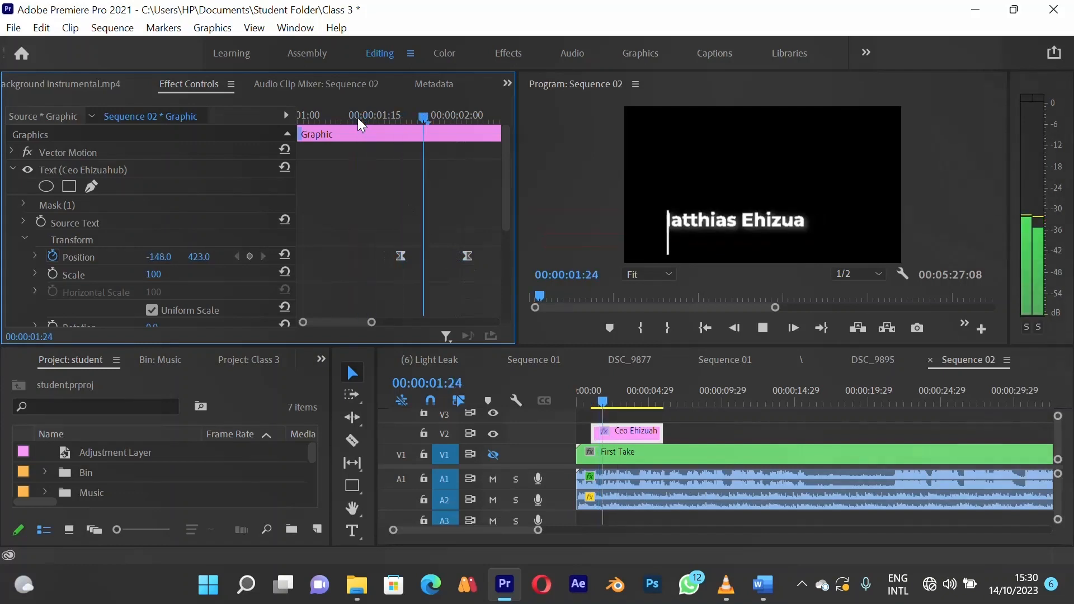
pyautogui.press('space')
# Move only the subtitle's second Position keyframe to 00:00:02:05 and play back the reveal
pyautogui.moveTo(468, 257); pyautogui.dragTo(484, 257)
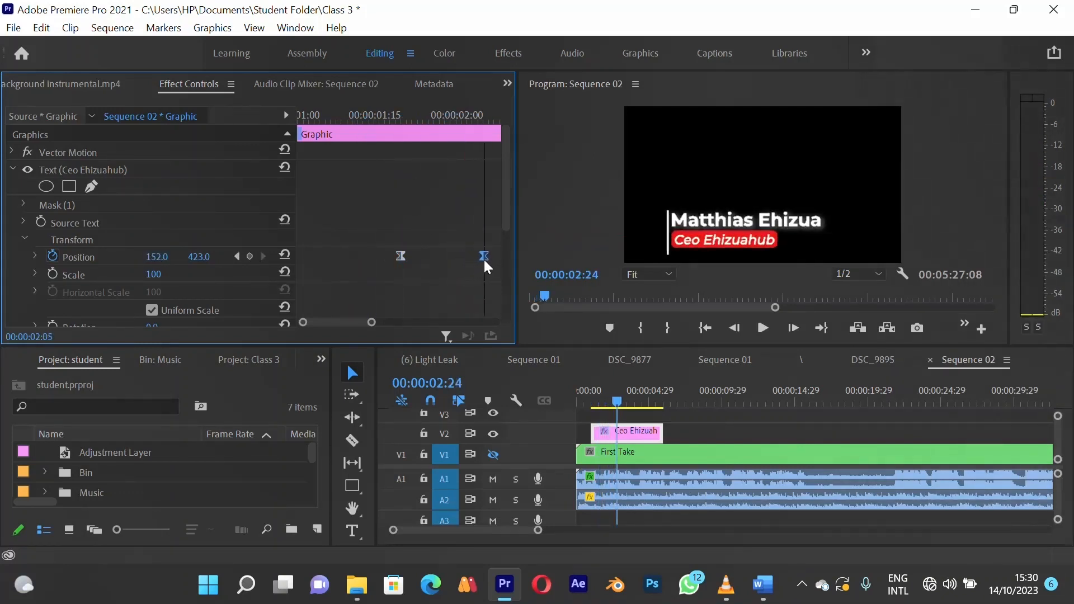
pyautogui.click(354, 118)
pyautogui.press('space')
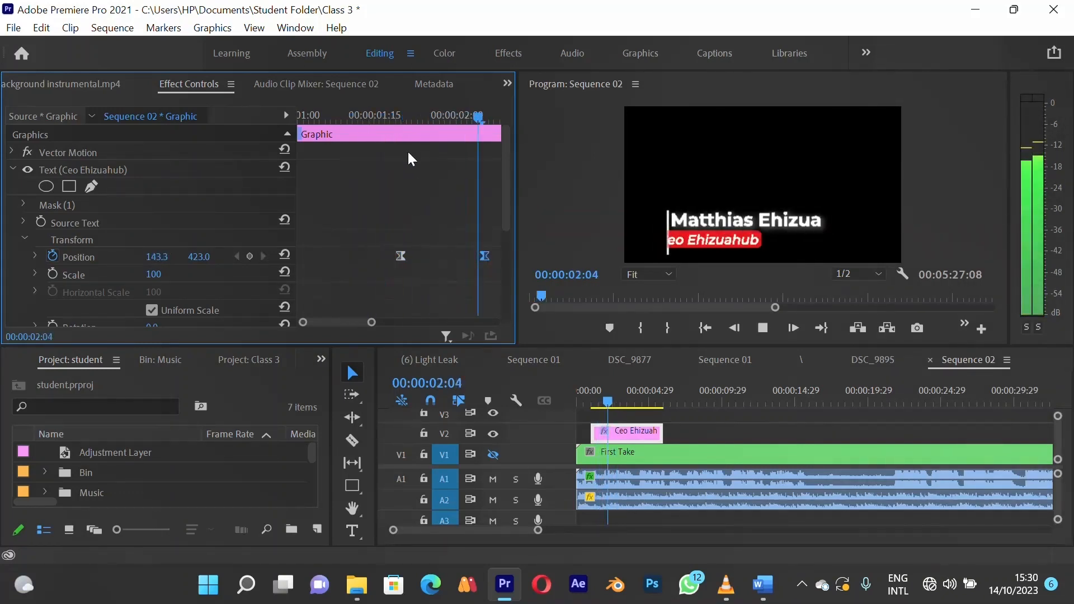
pyautogui.press('space')
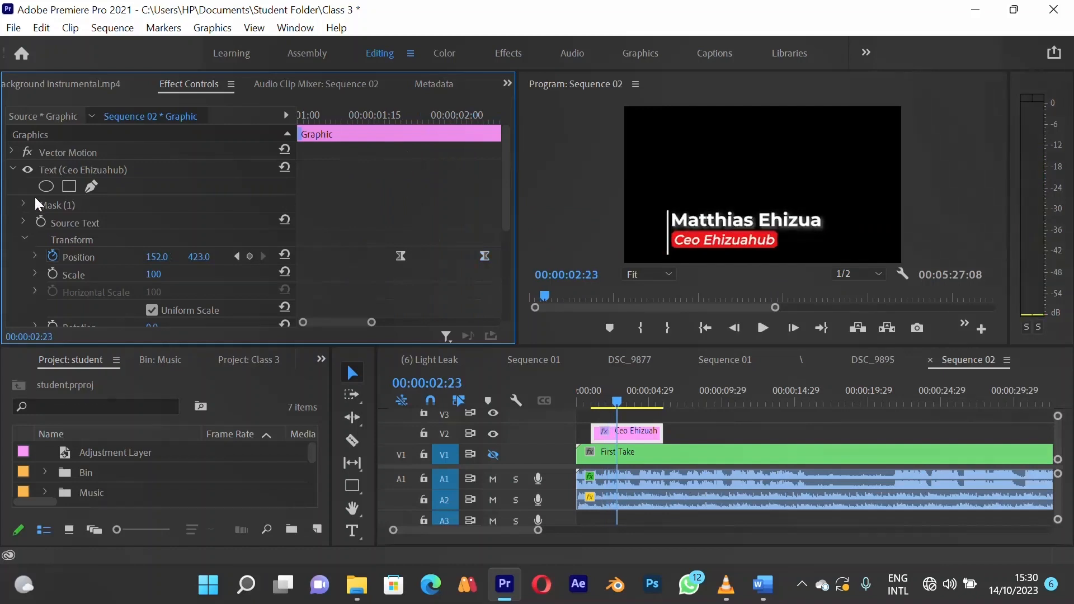
# Collapse the subtitle layer, deselect the title clip and play the sequence from 00:00:00:16
pyautogui.click(12, 170)
pyautogui.click(702, 427)
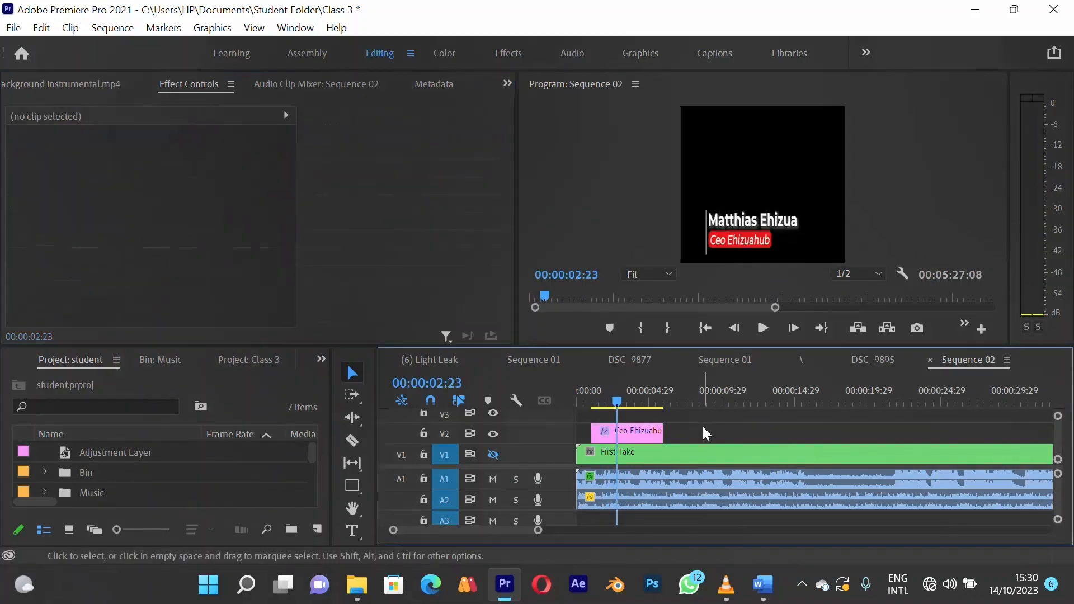
pyautogui.click(585, 400)
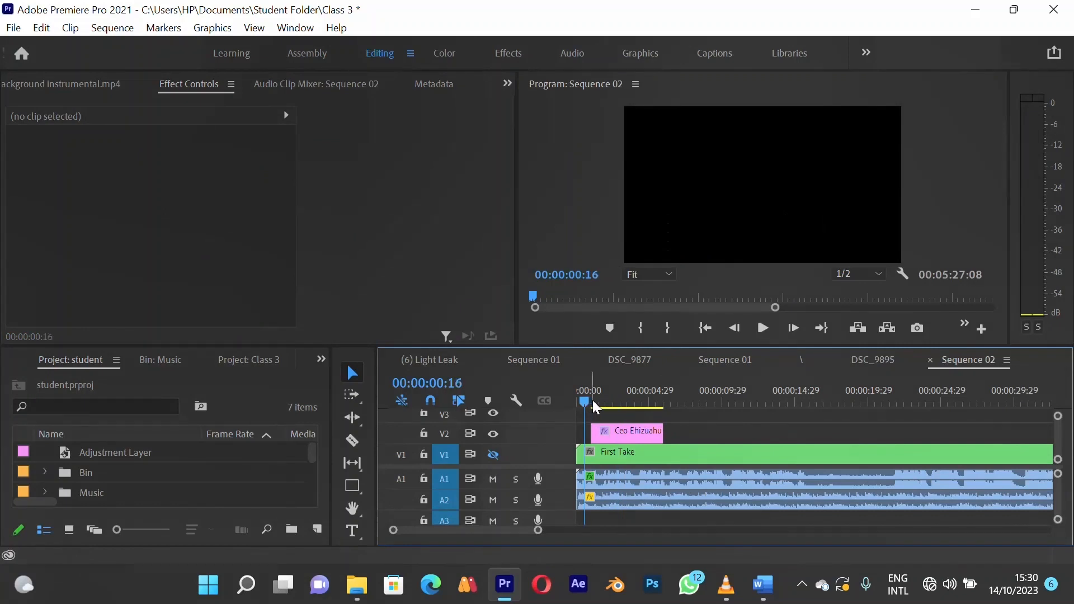
pyautogui.press('space')
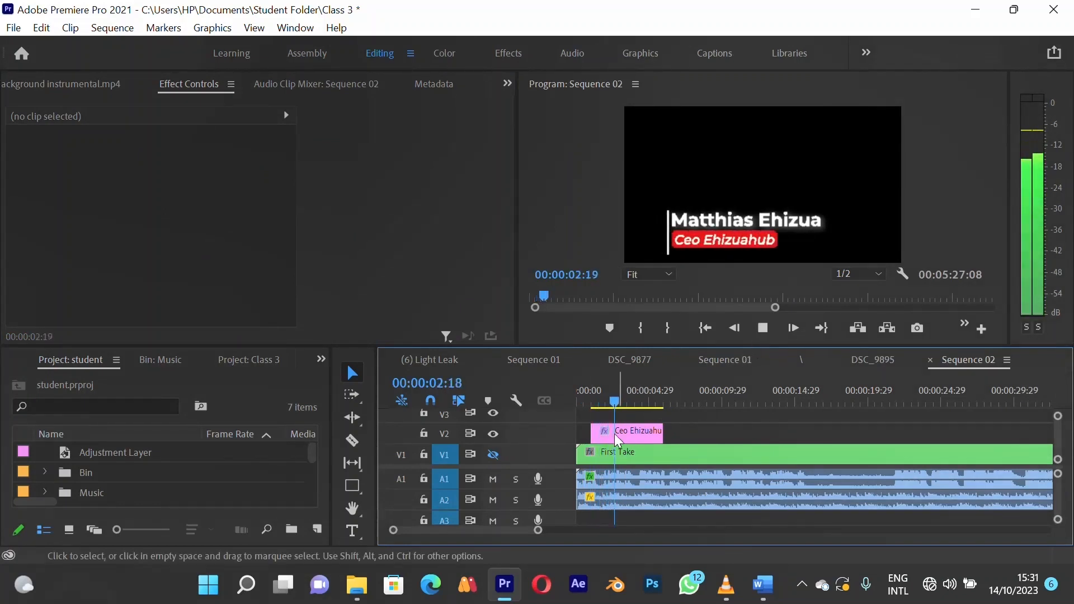
pyautogui.press('space')
# Turn the V1 video track's output back on and preview the title over the footage
pyautogui.click(493, 454)
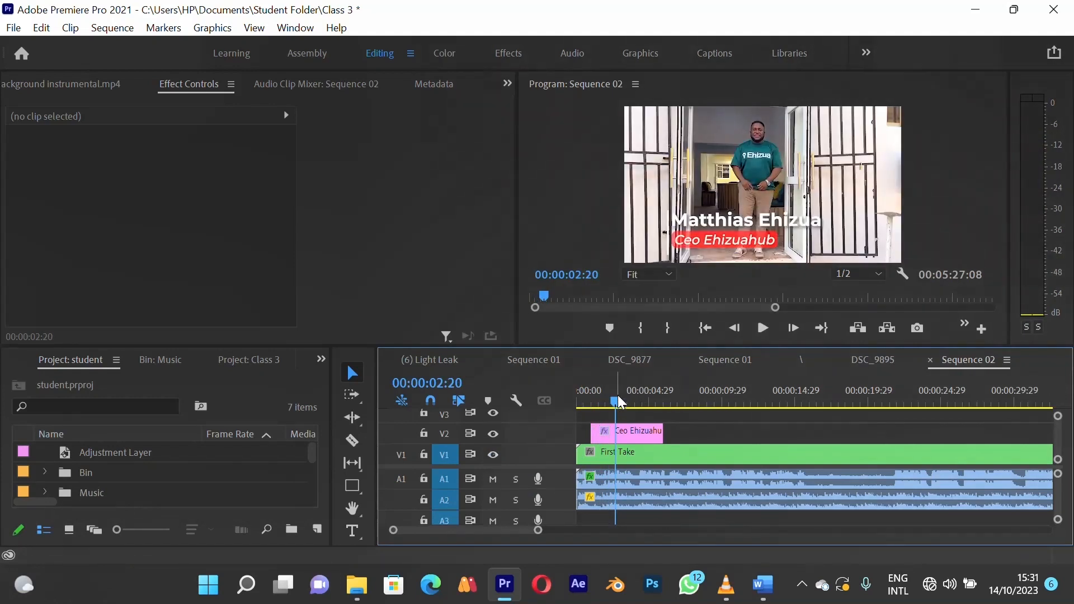
pyautogui.moveTo(606, 410); pyautogui.dragTo(591, 407)
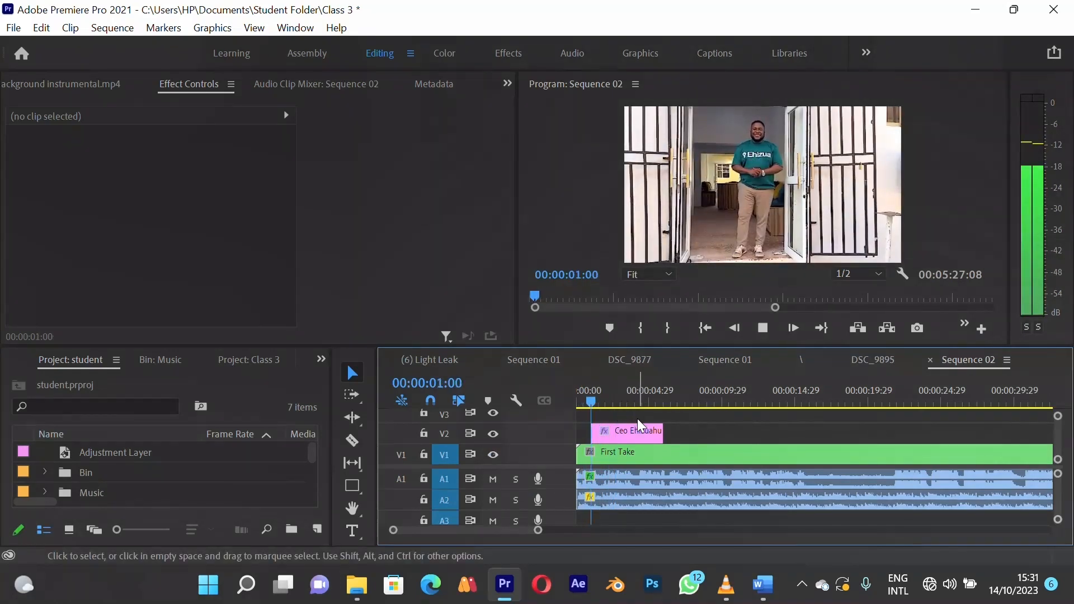
# Select the title graphic on V2 and compare its Motion and Vector Motion settings, testing a smaller Vector Motion scale
pyautogui.click(645, 440)
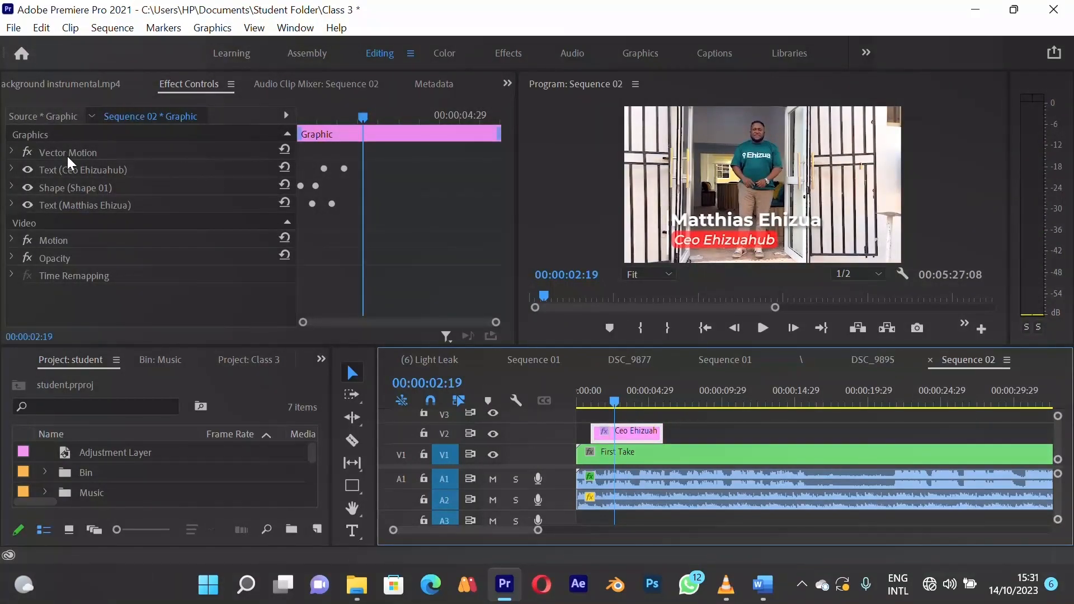
pyautogui.click(59, 242)
pyautogui.click(13, 239)
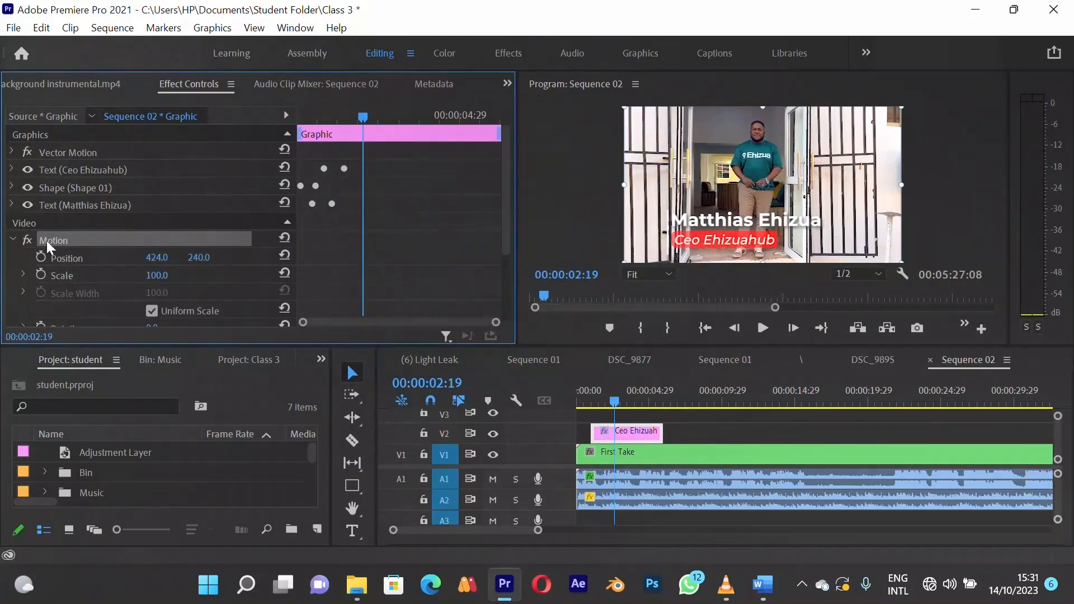
pyautogui.click(12, 240)
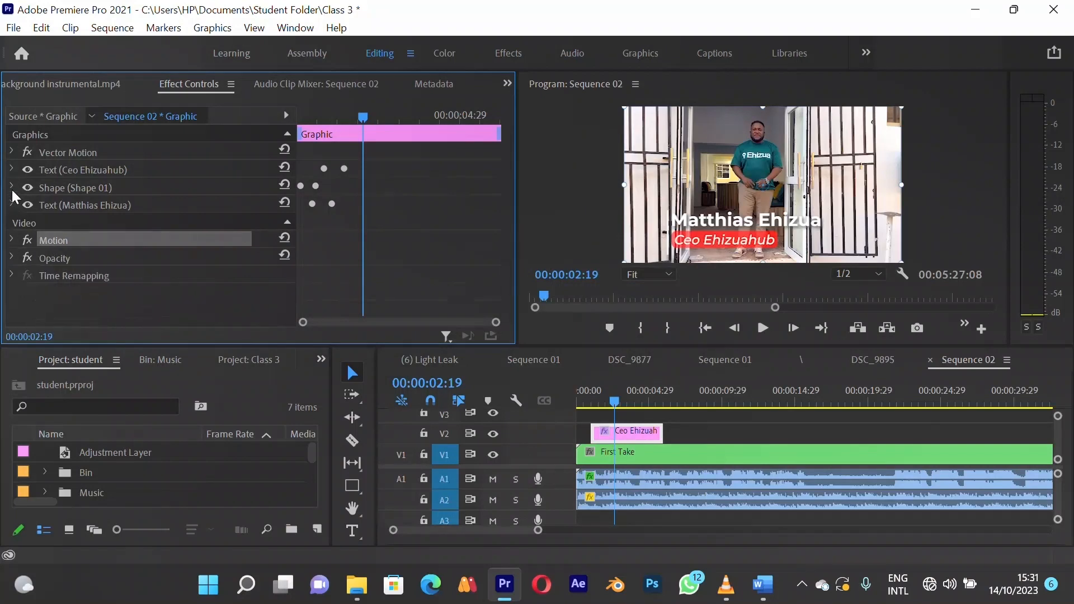
pyautogui.click(12, 152)
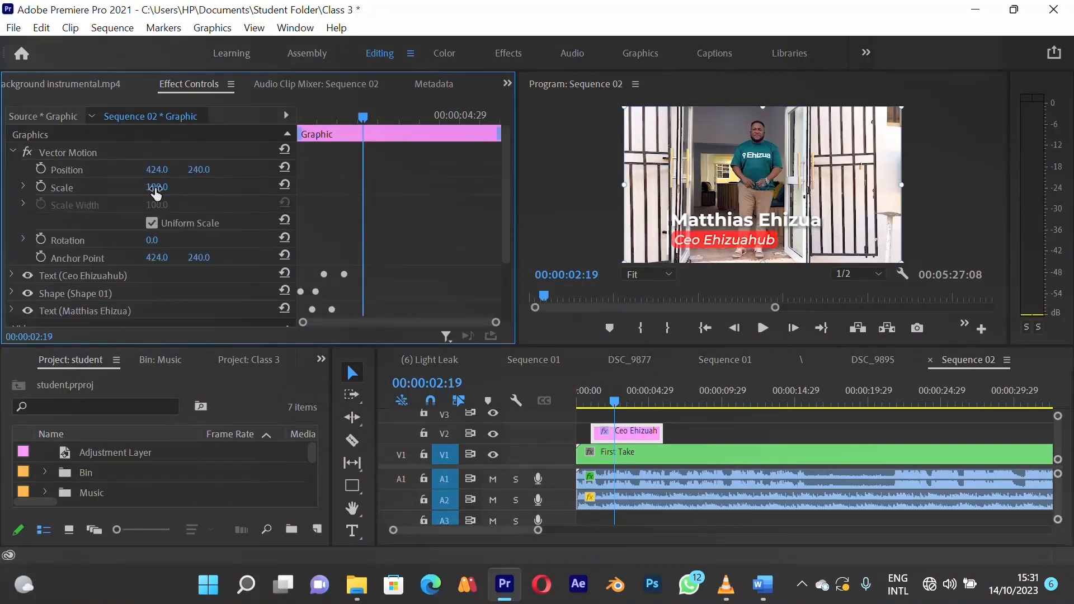
pyautogui.moveTo(156, 193); pyautogui.dragTo(187, 192)
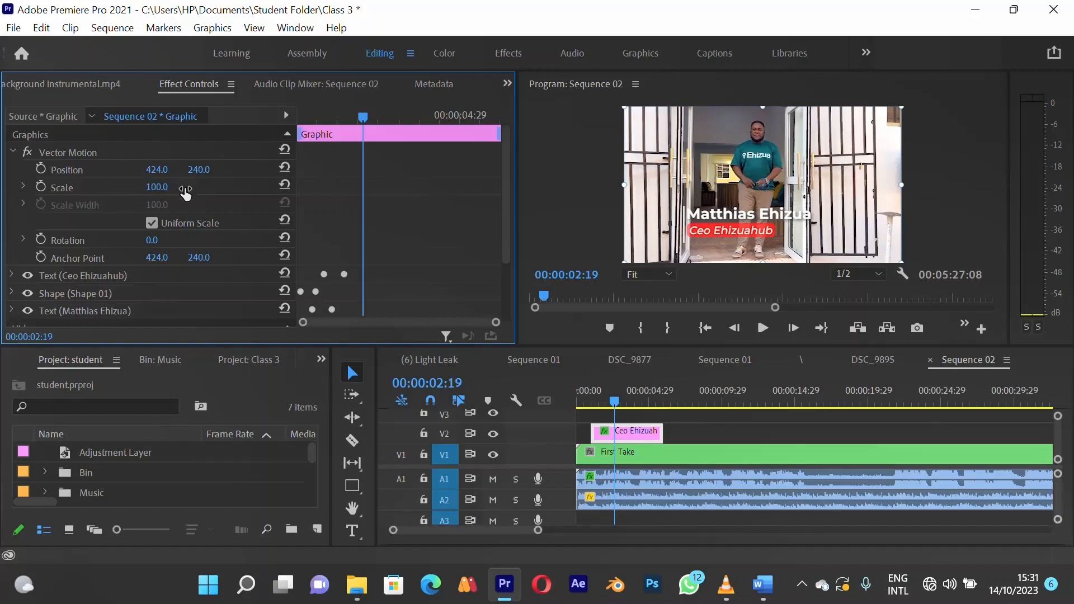
pyautogui.click(14, 152)
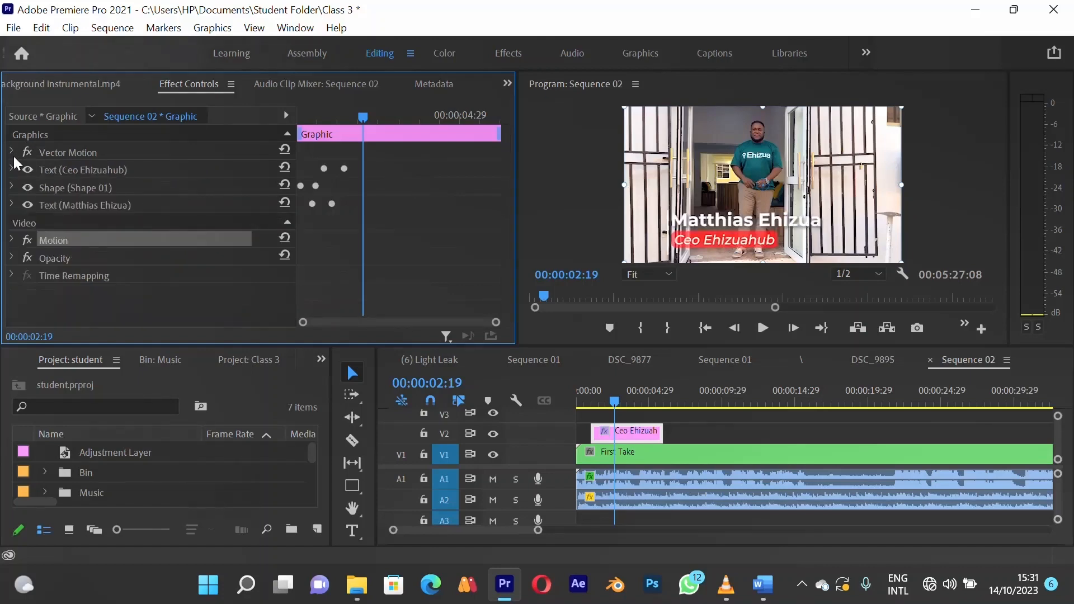
pyautogui.click(12, 240)
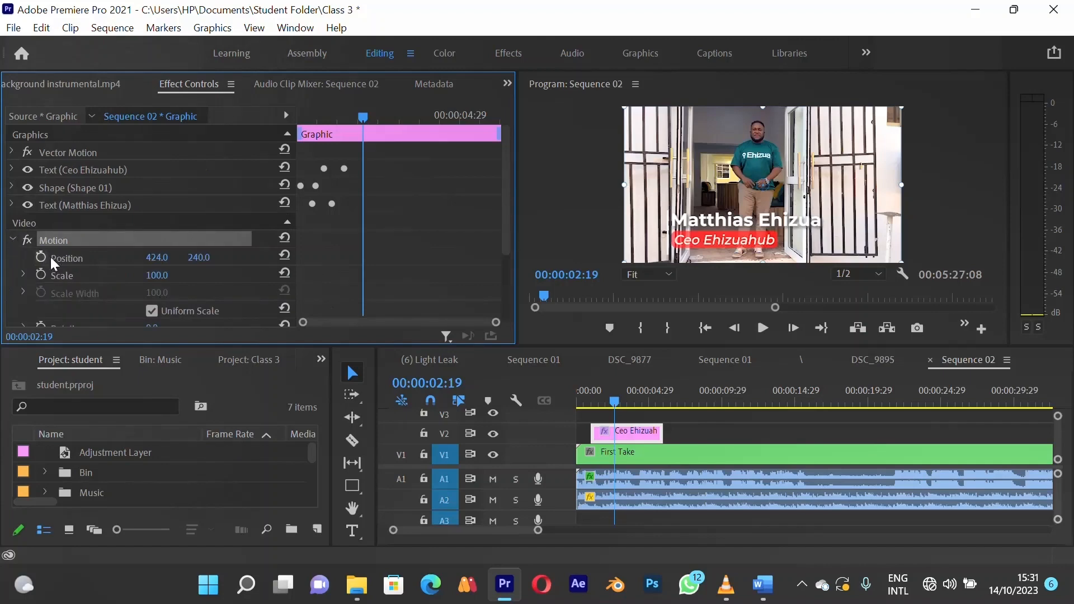
pyautogui.click(71, 257)
pyautogui.click(74, 274)
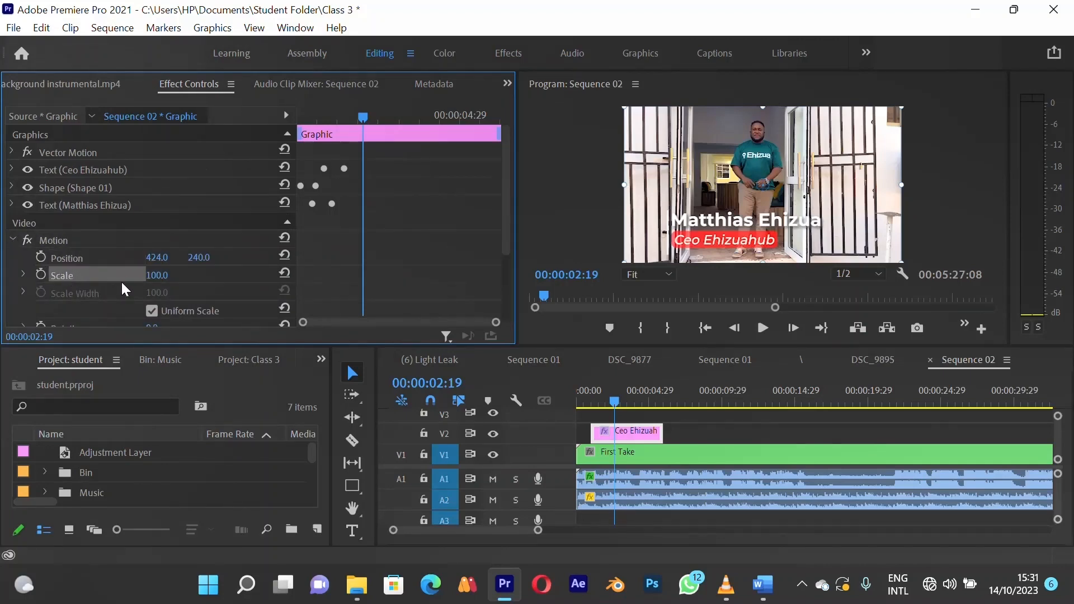
pyautogui.click(13, 241)
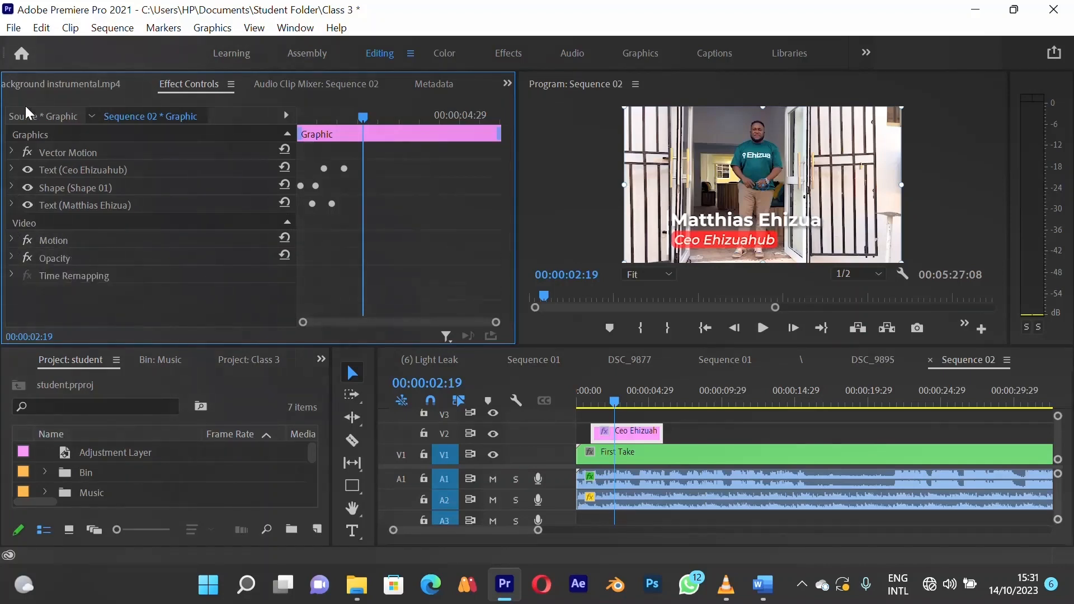
# Scale the whole title graphic to 76 with Vector Motion and move it slightly up in the frame
pyautogui.click(12, 152)
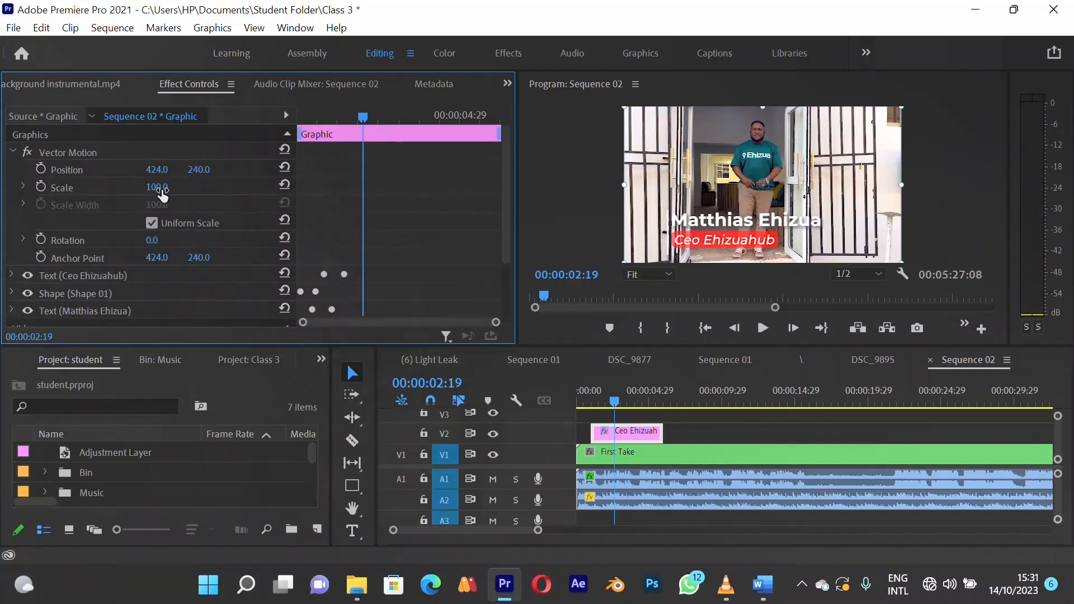
pyautogui.moveTo(160, 189); pyautogui.dragTo(142, 196)
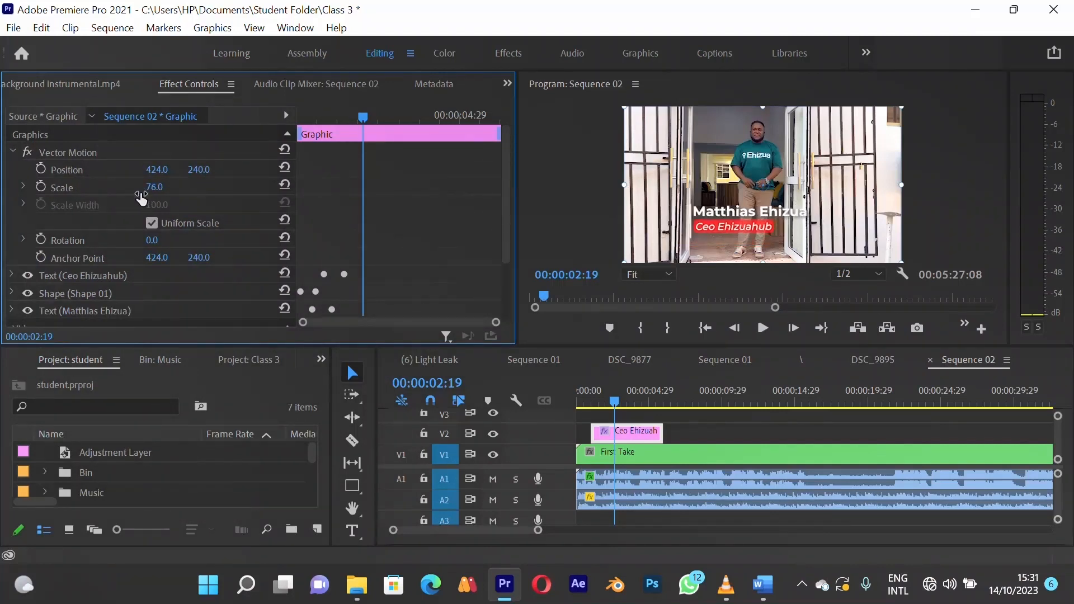
pyautogui.click(718, 215)
pyautogui.moveTo(718, 214)
pyautogui.mouseDown()
pyautogui.moveTo(719, 200)
pyautogui.moveTo(718, 209)
pyautogui.mouseUp()
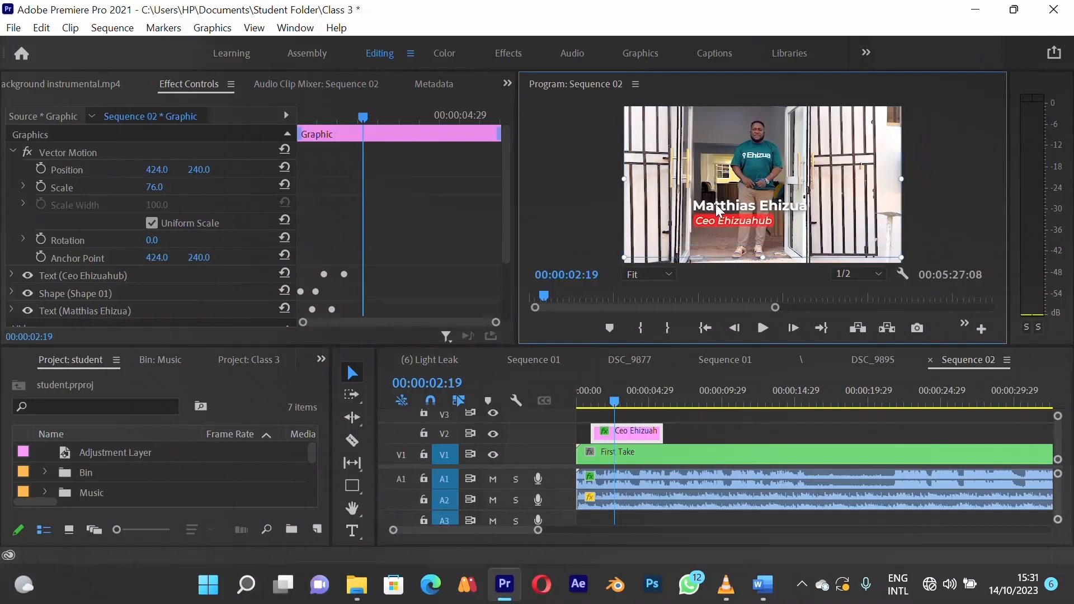
# Set the title graphic's Vector Motion scale to 70 and move the graphic slightly lower in the frame
pyautogui.click(155, 187)
pyautogui.write('7')
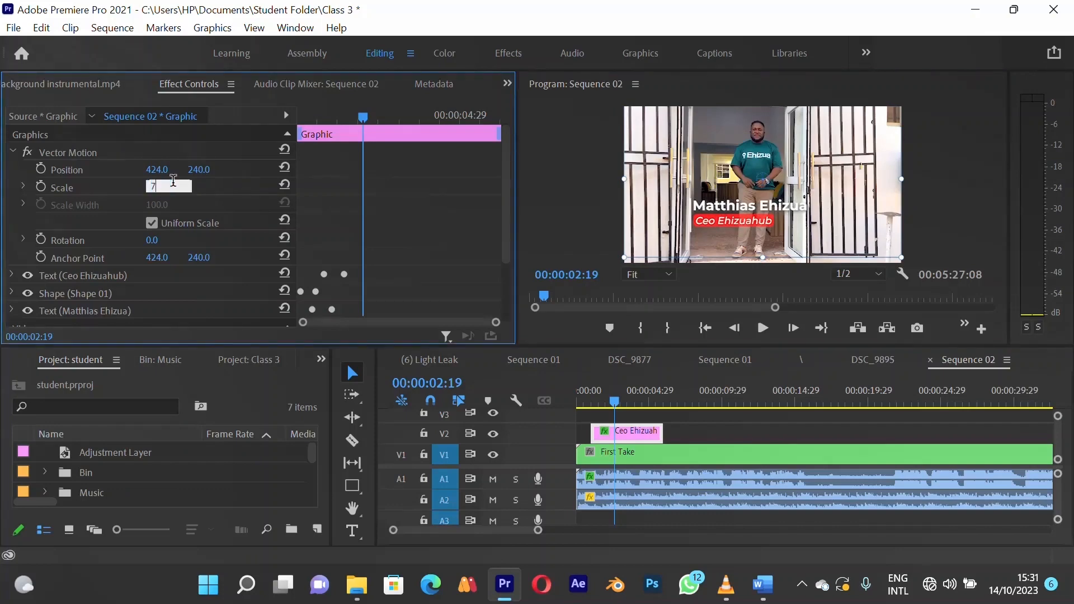
pyautogui.write('0')
pyautogui.press('Return')
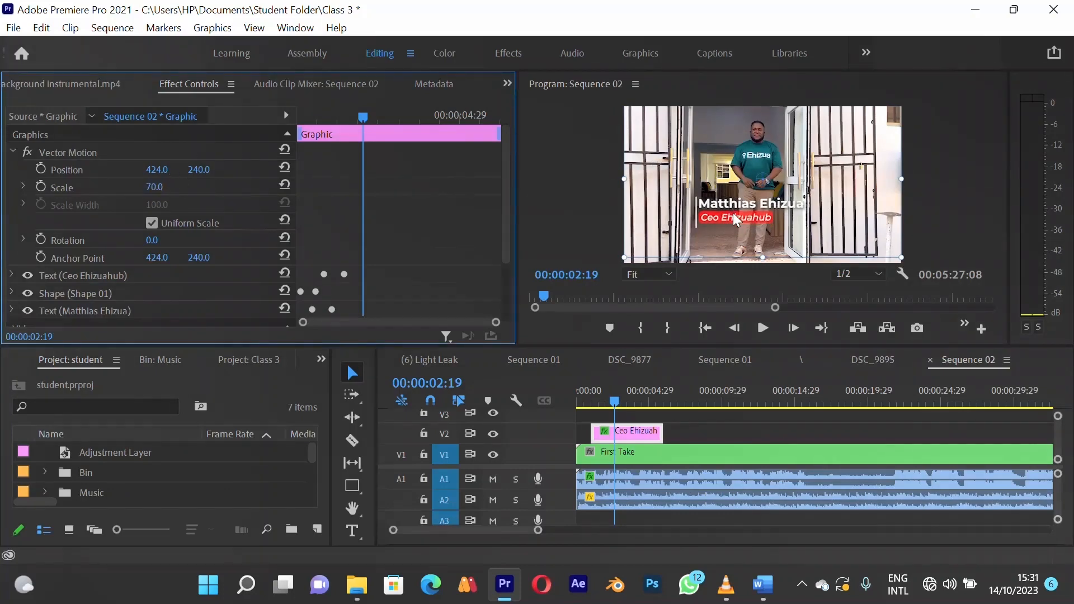
pyautogui.moveTo(733, 216); pyautogui.dragTo(731, 227)
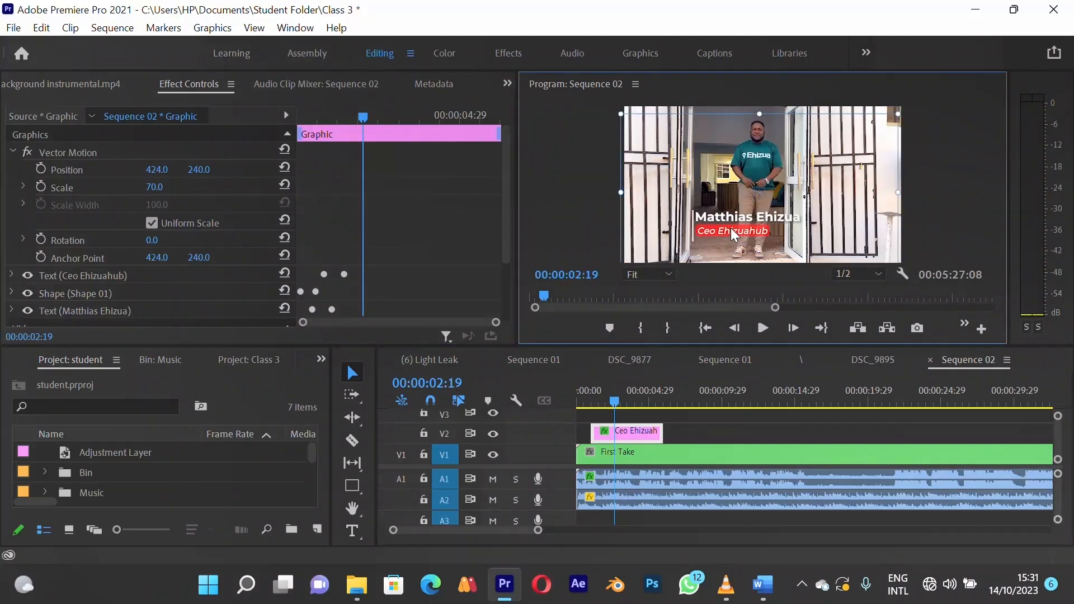
# Save the project and play back the resized title from the start of its clip
pyautogui.click(689, 431)
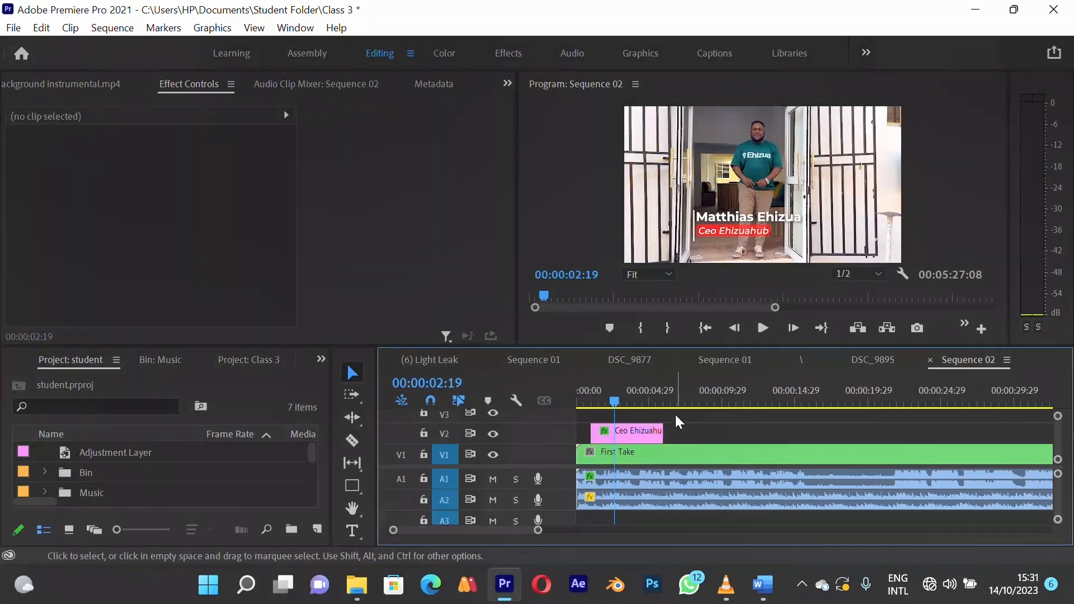
pyautogui.hotkey('ctrl', 's')
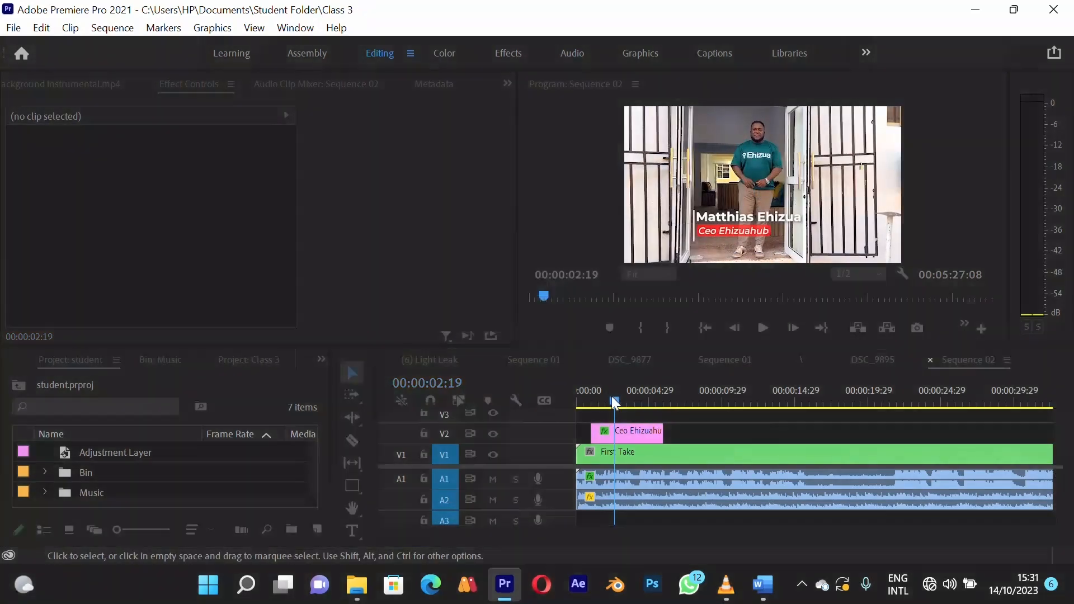
pyautogui.click(607, 402)
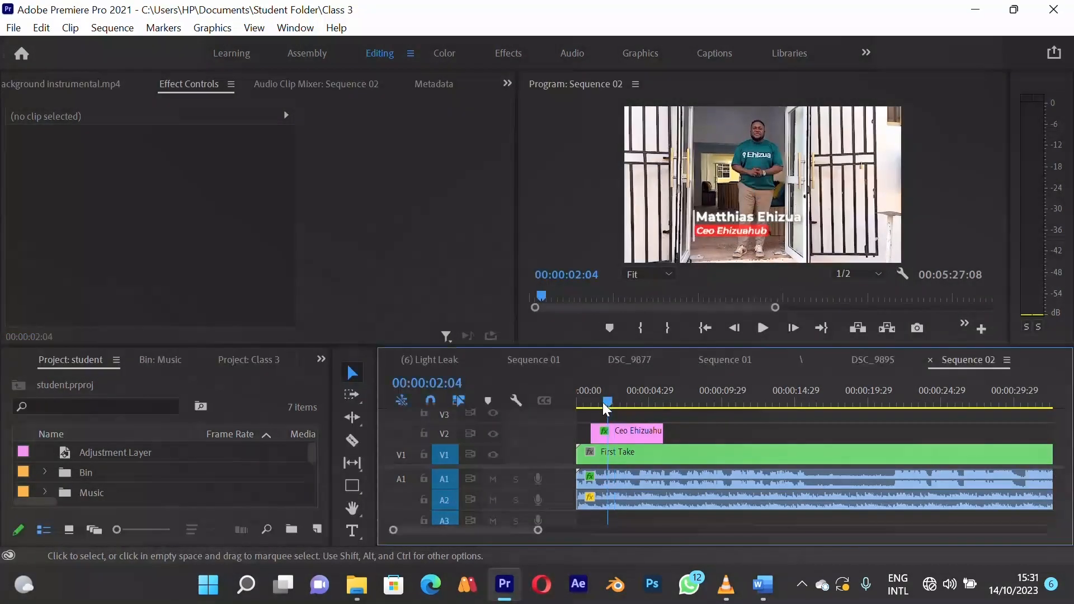
pyautogui.moveTo(602, 401); pyautogui.dragTo(589, 408)
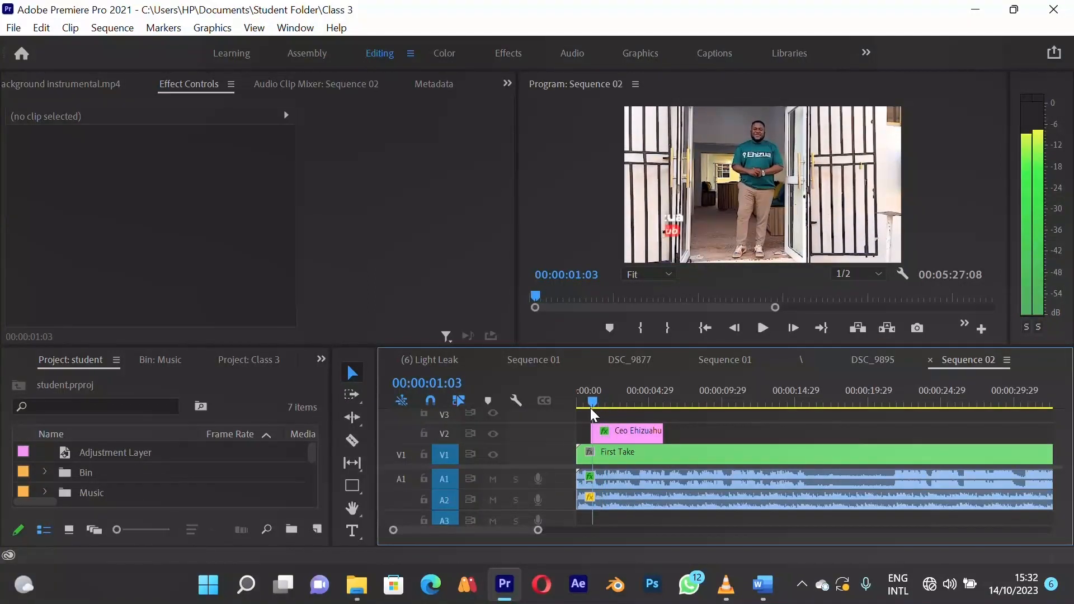
pyautogui.press('space')
pyautogui.press('space')
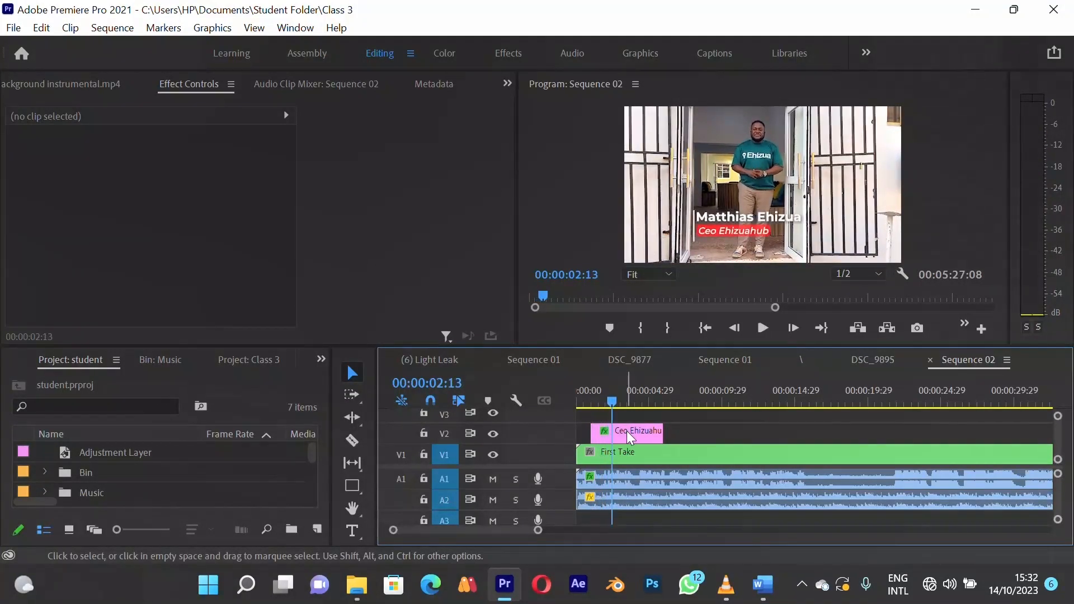
# Move the name text's mask right so its left edge lines up with the vertical bar
pyautogui.click(627, 431)
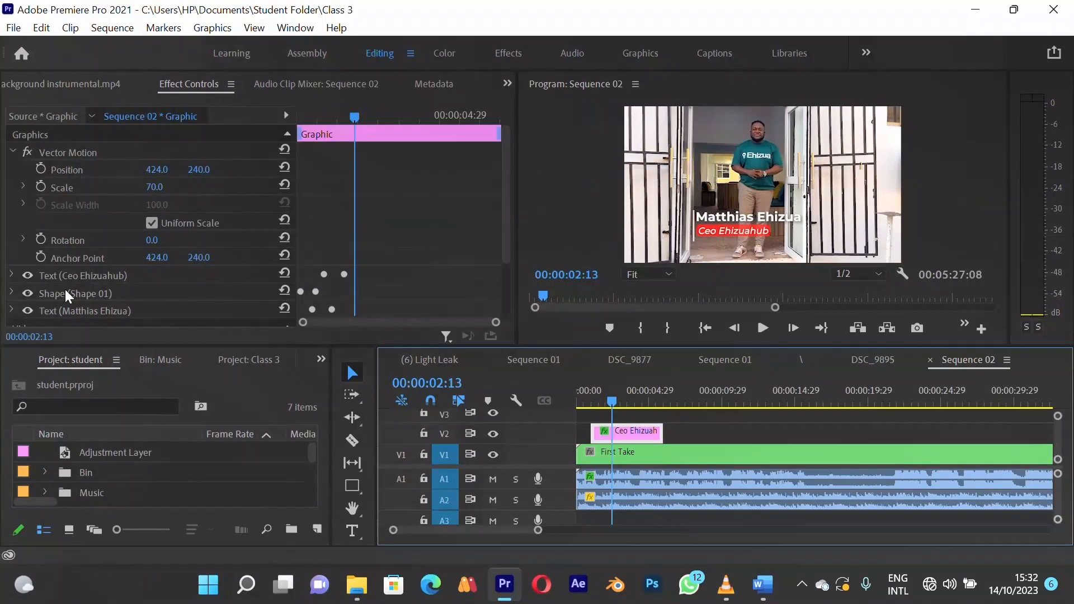
pyautogui.click(87, 295)
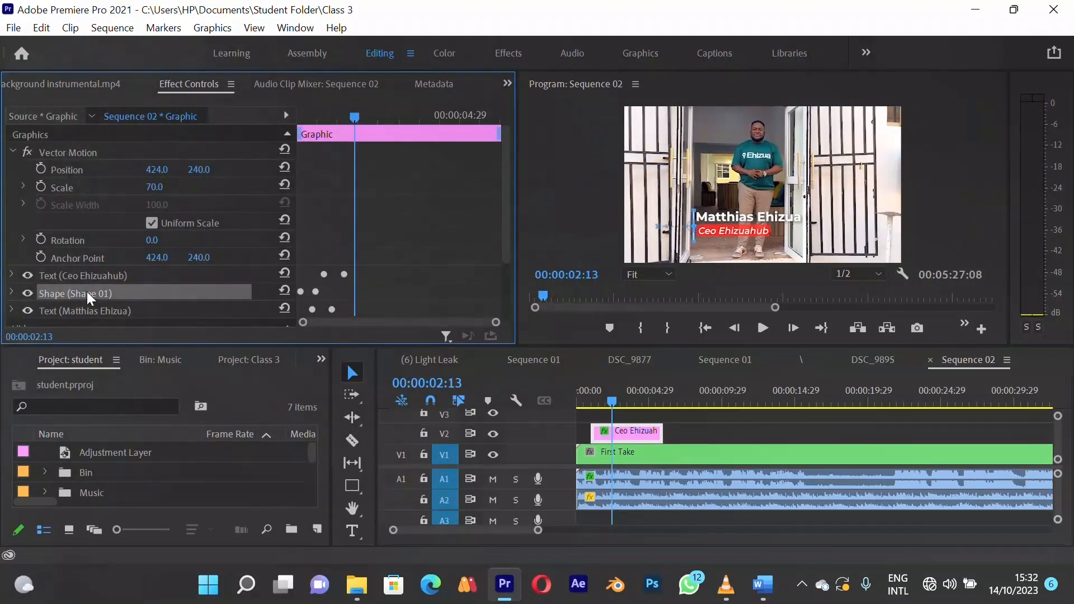
pyautogui.click(12, 293)
pyautogui.scroll(-5, 89, 287)
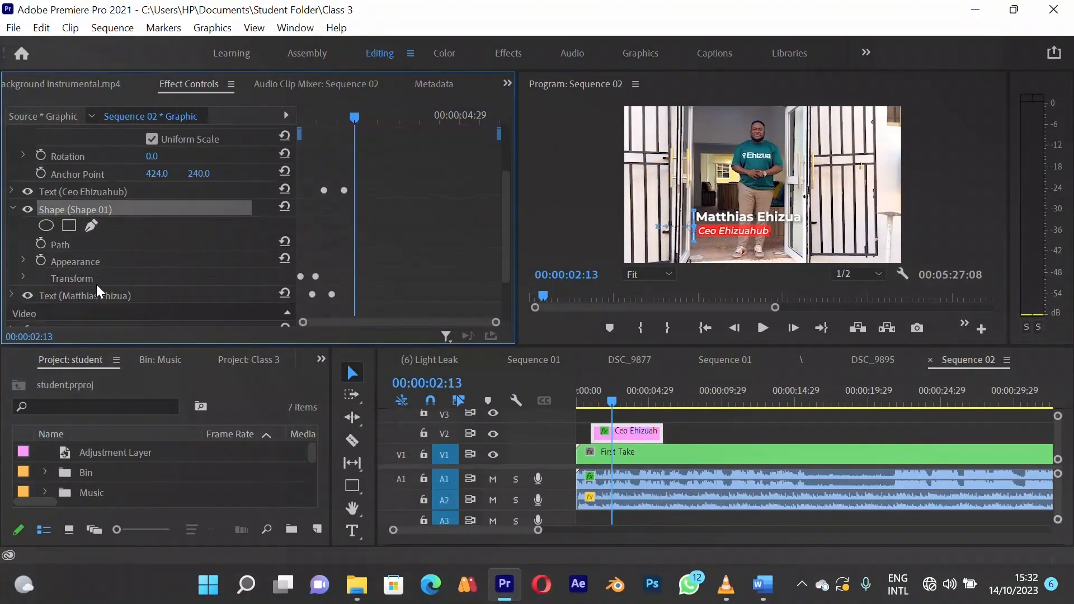
pyautogui.click(12, 295)
pyautogui.scroll(1, 67, 279)
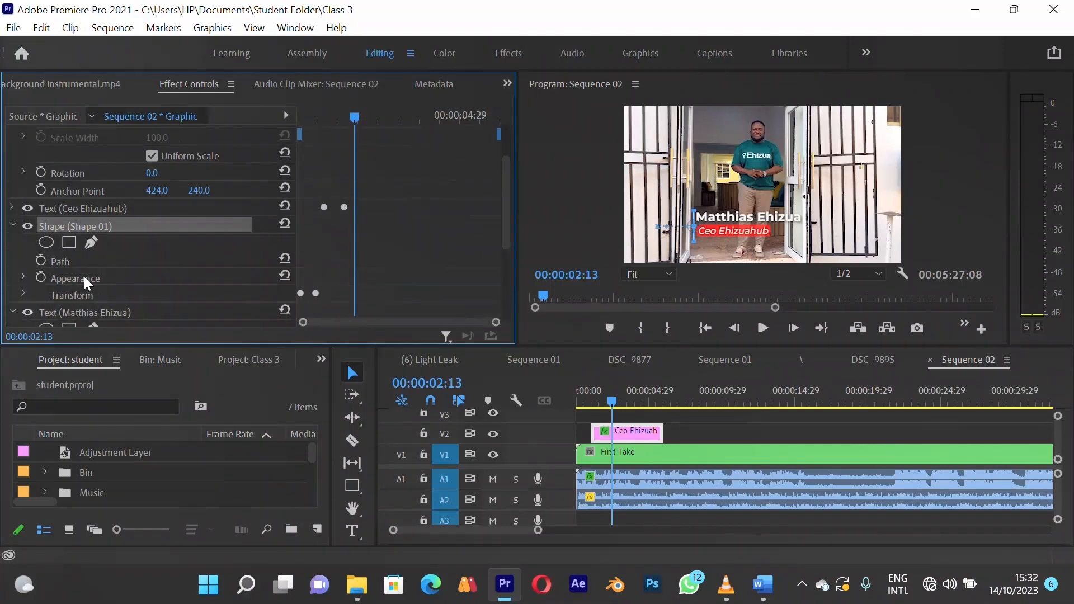
pyautogui.scroll(-2, 98, 267)
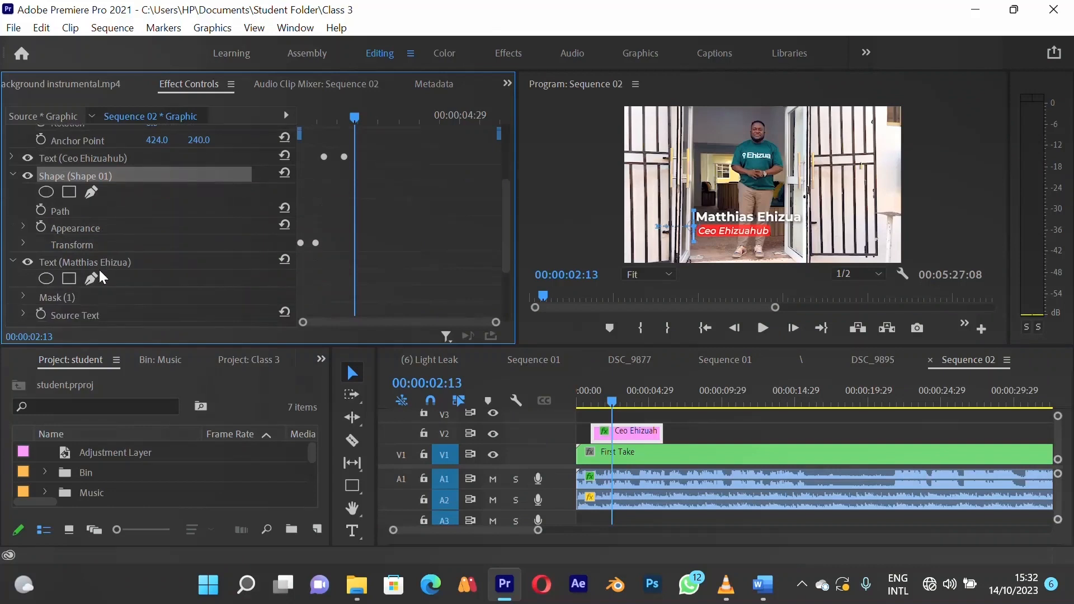
pyautogui.click(90, 314)
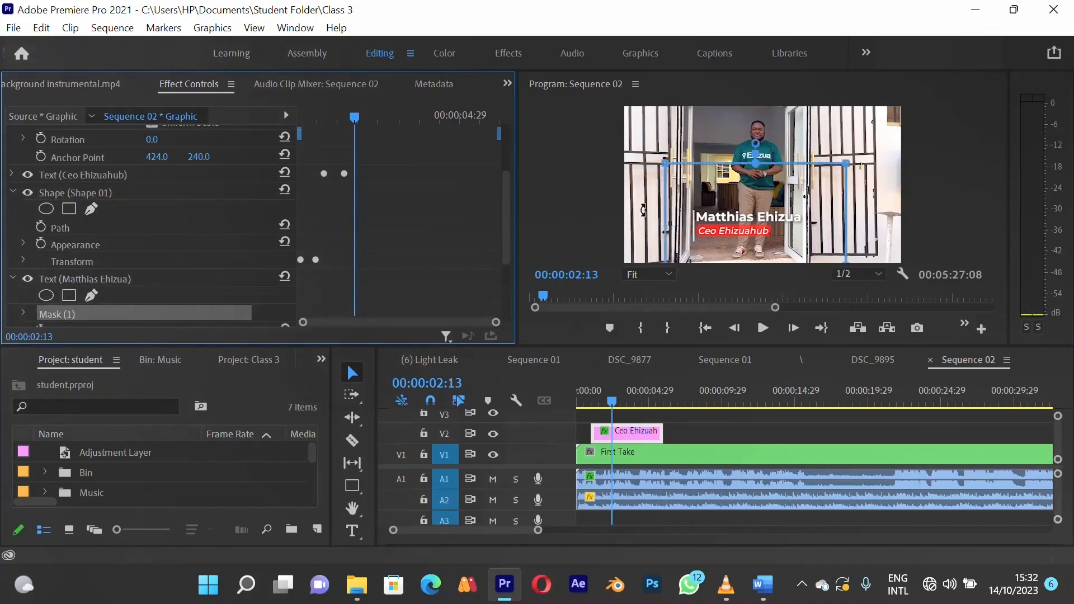
pyautogui.moveTo(694, 200); pyautogui.dragTo(720, 200)
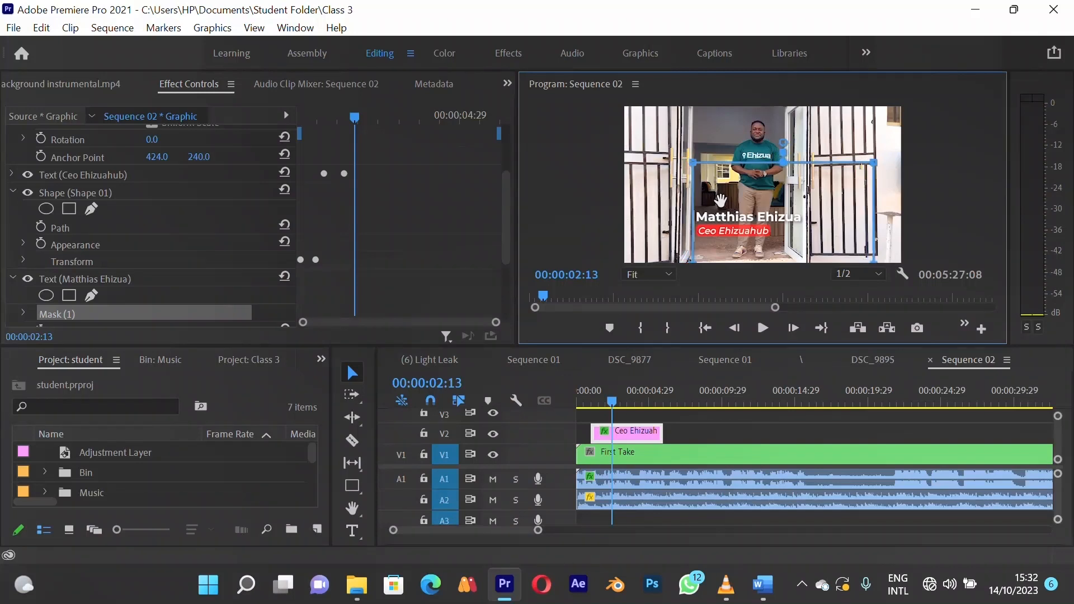
pyautogui.click(13, 279)
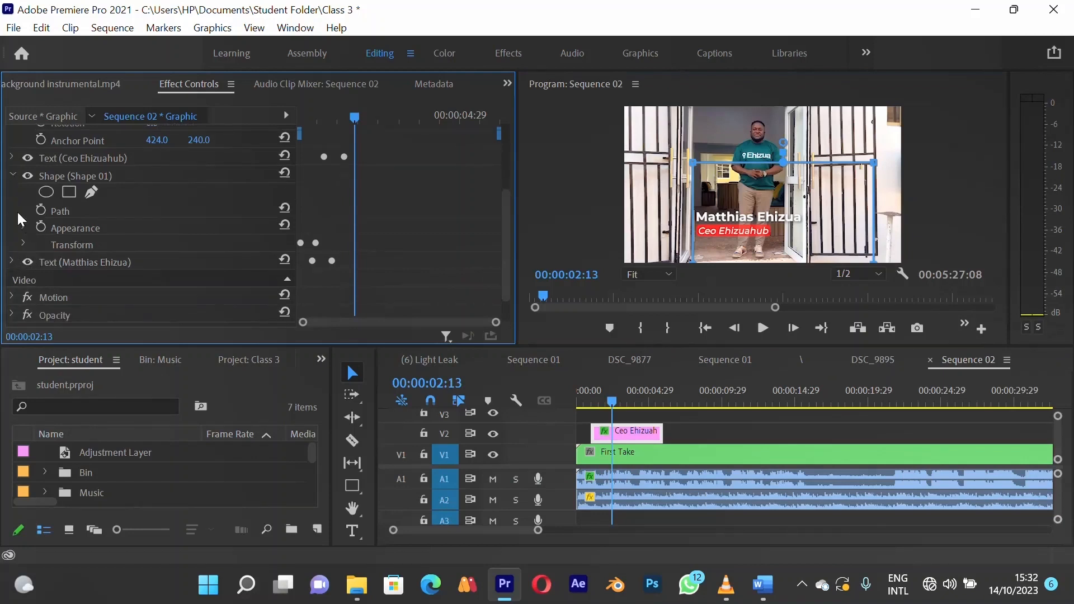
# Move the subtitle text's mask right so its left edge also lines up with the vertical bar
pyautogui.scroll(1, 17, 212)
pyautogui.click(12, 210)
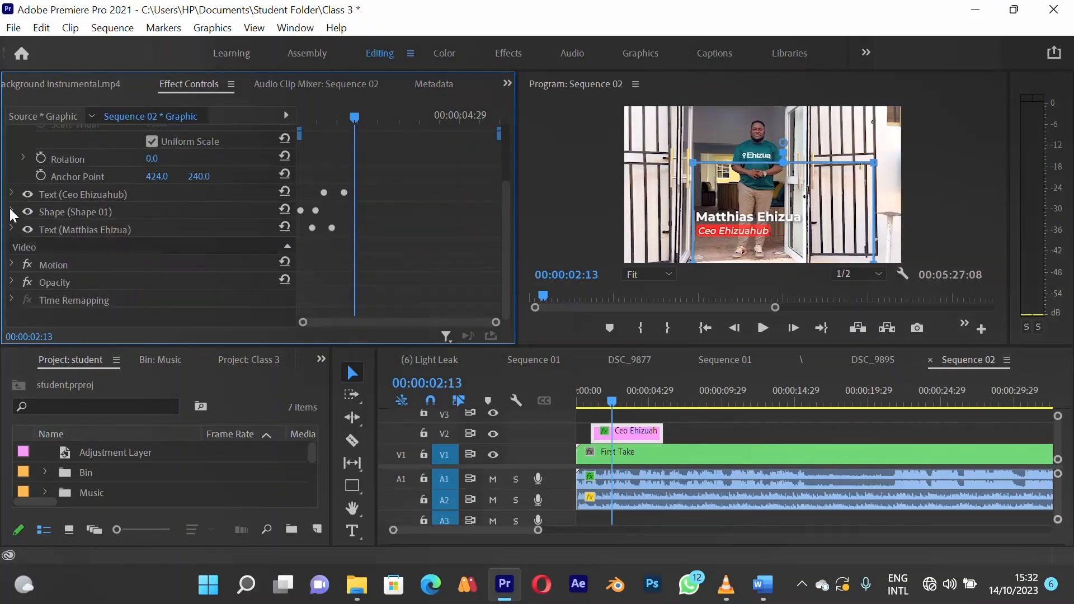
pyautogui.click(12, 193)
pyautogui.click(58, 230)
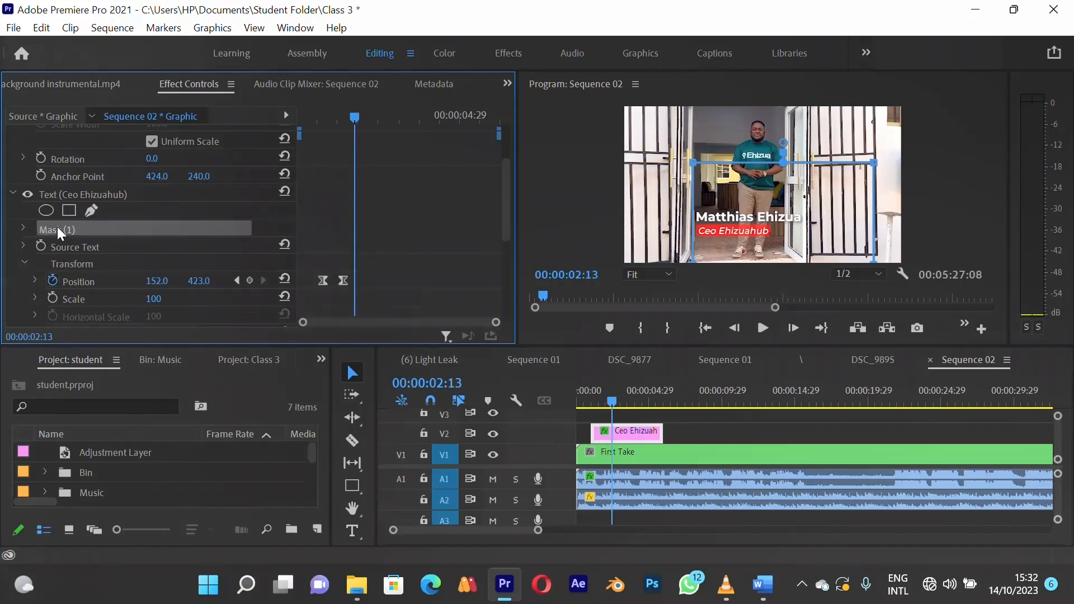
pyautogui.scroll(5, 69, 142)
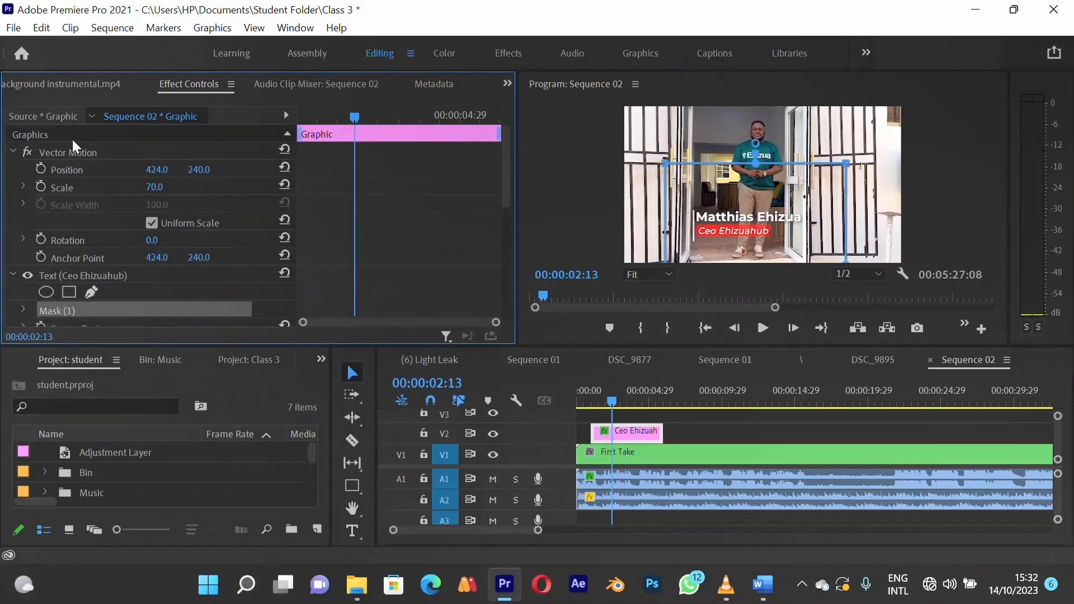
pyautogui.scroll(-3, 75, 151)
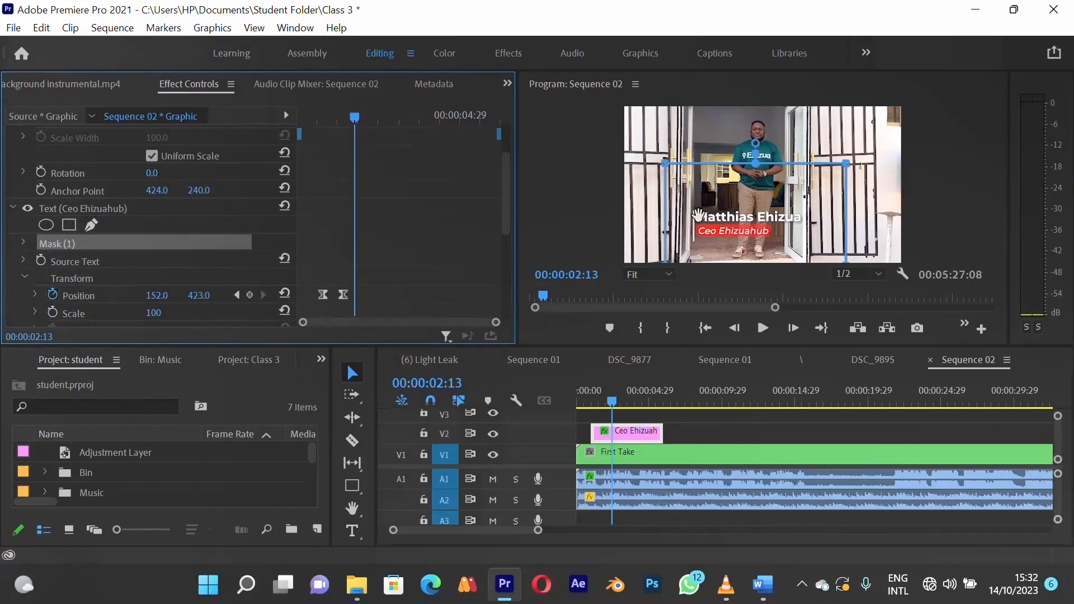
pyautogui.moveTo(698, 215); pyautogui.dragTo(728, 216)
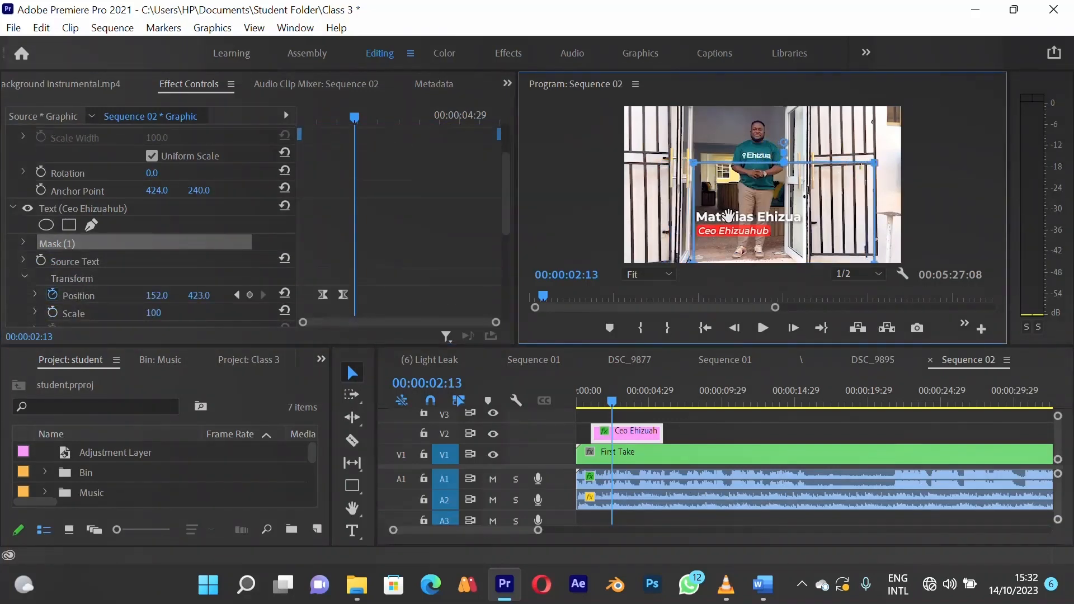
# Deselect the title clip and play the sequence from the beginning to check the masked text reveals
pyautogui.click(706, 435)
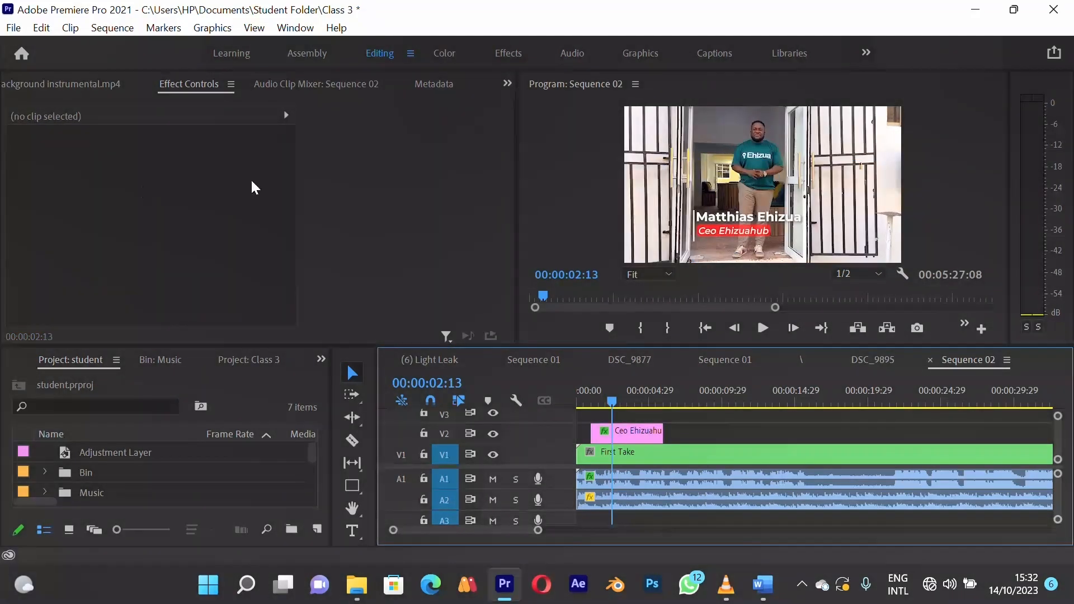
pyautogui.press('Home')
pyautogui.press('space')
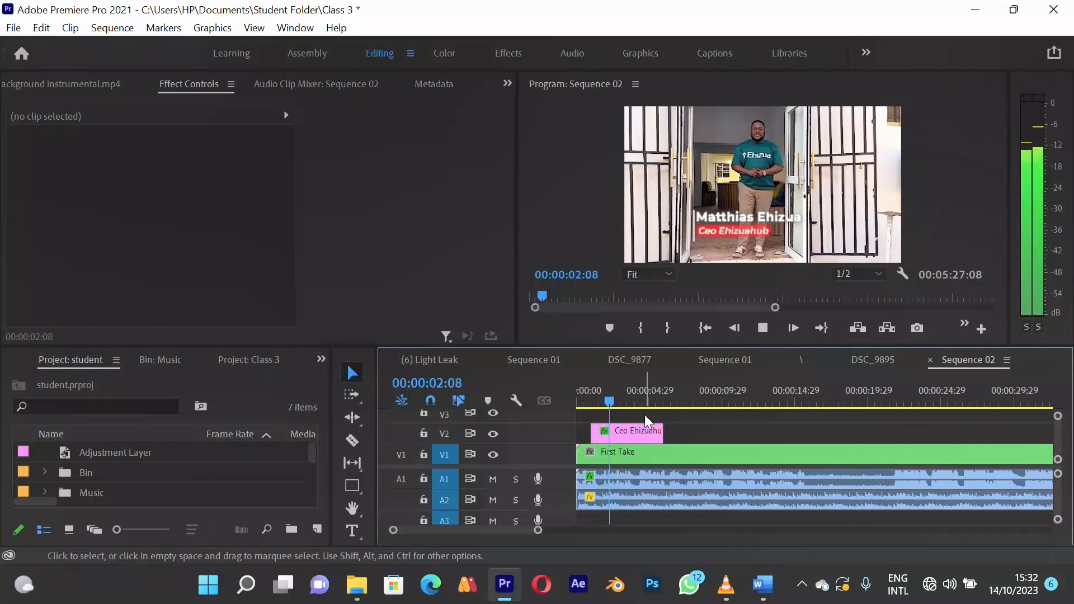
# Replay the opening of the sequence twice to check how the bar and the masked texts reveal
pyautogui.click(586, 398)
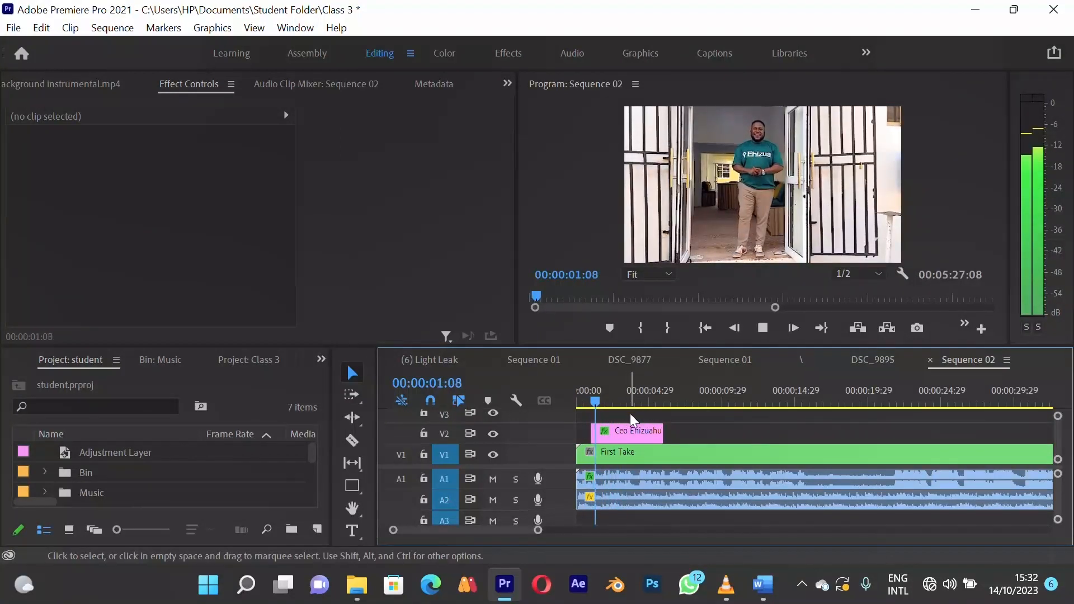
pyautogui.press('space')
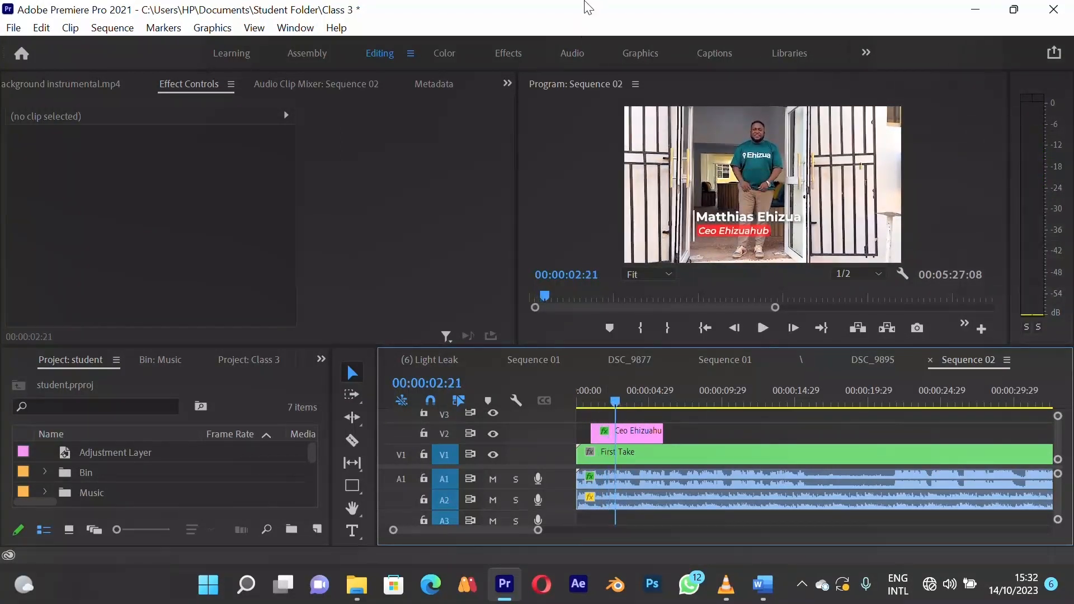
pyautogui.click(584, 399)
pyautogui.press('space')
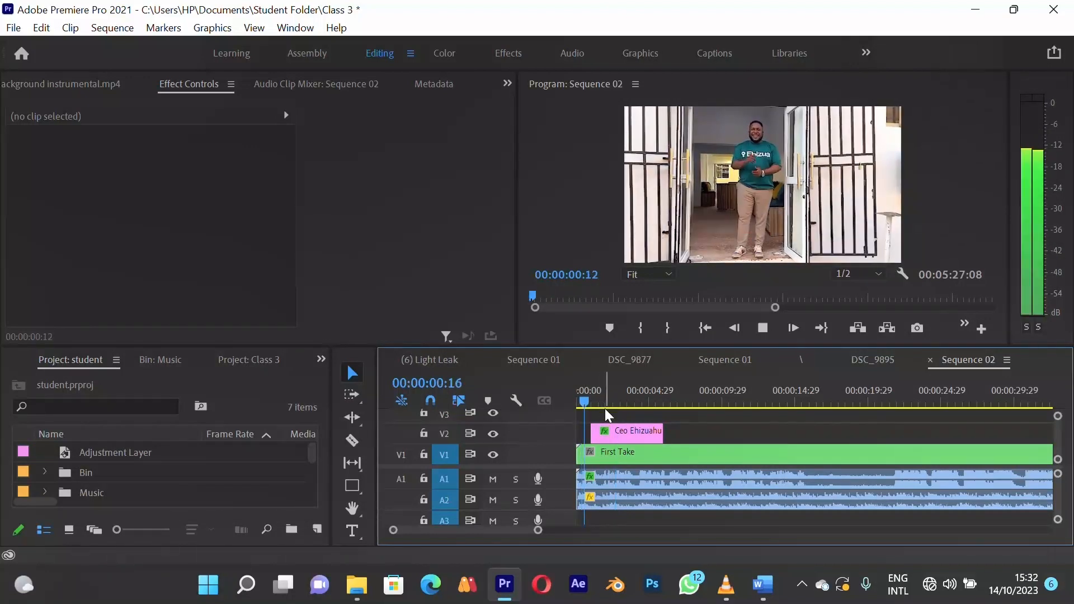
pyautogui.press('space')
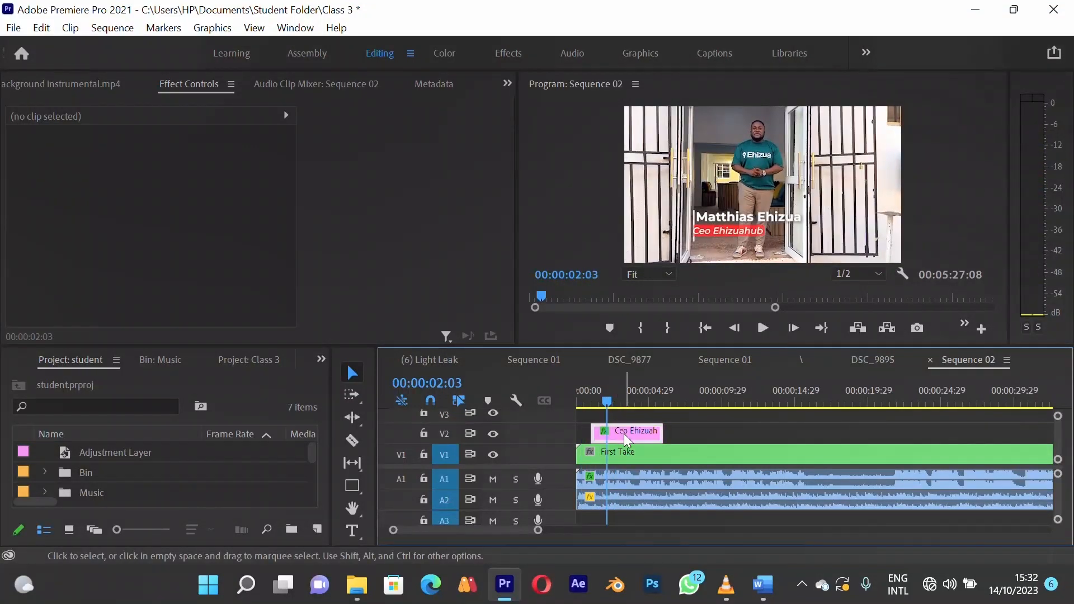
# Scrub through the title clip and play its ending twice to check how the title leaves the screen
pyautogui.click(625, 436)
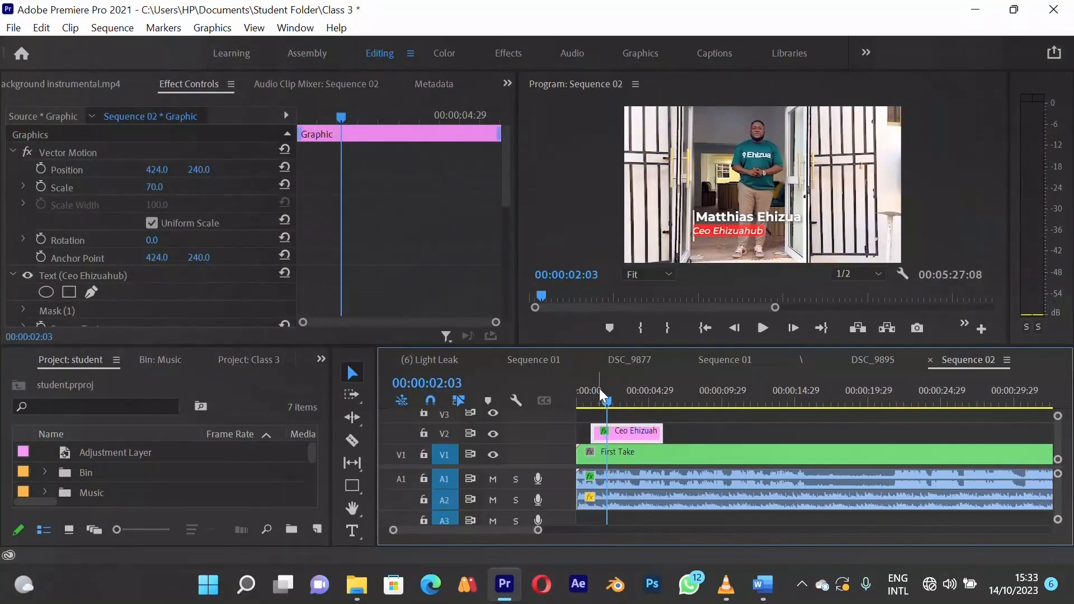
pyautogui.moveTo(591, 387); pyautogui.dragTo(649, 430)
pyautogui.click(699, 426)
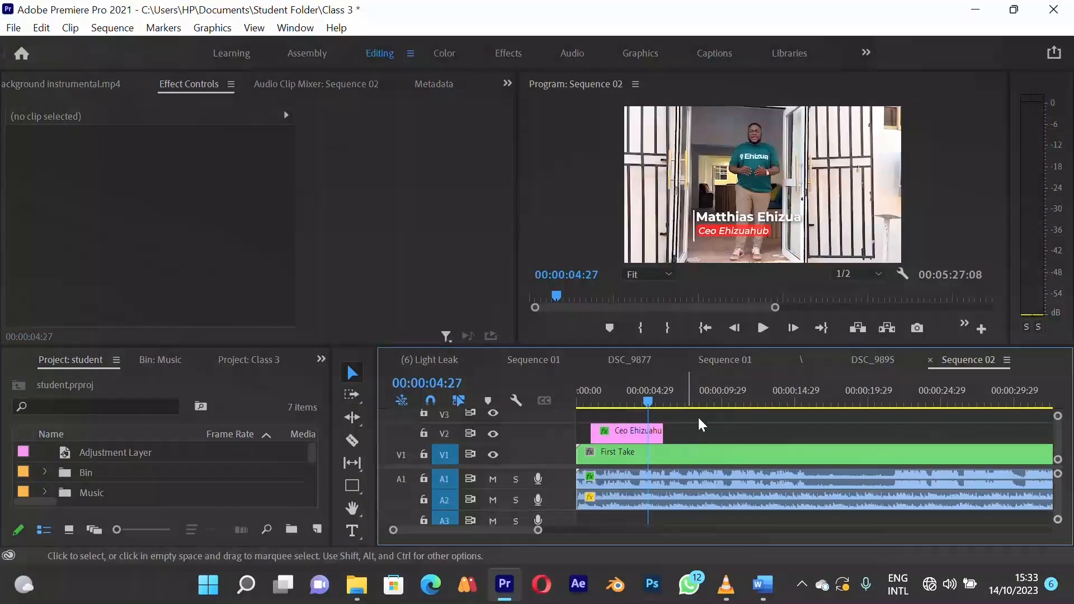
pyautogui.press('space')
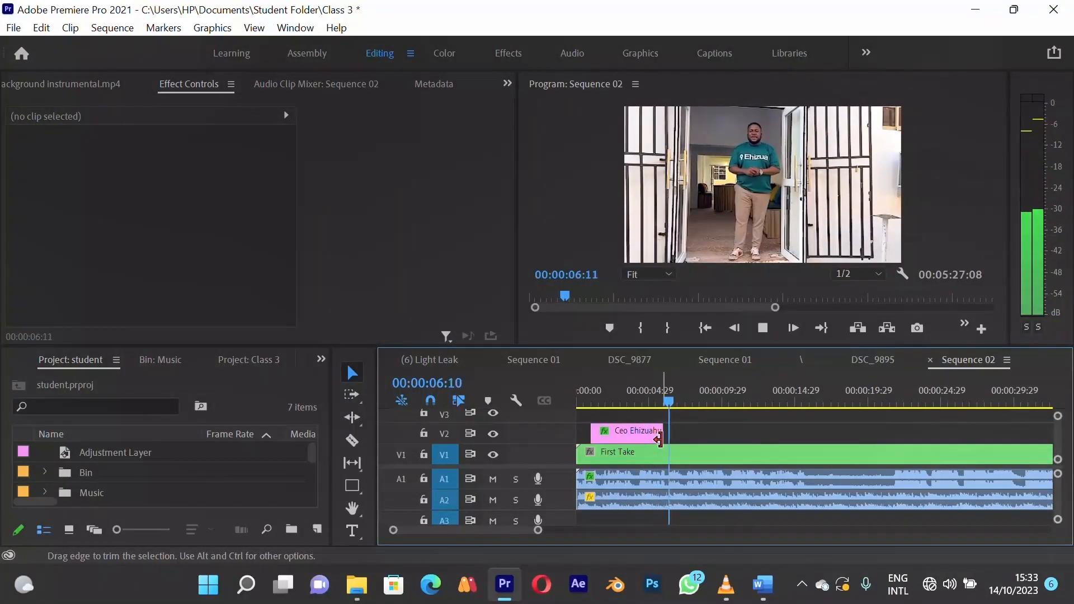
pyautogui.click(640, 400)
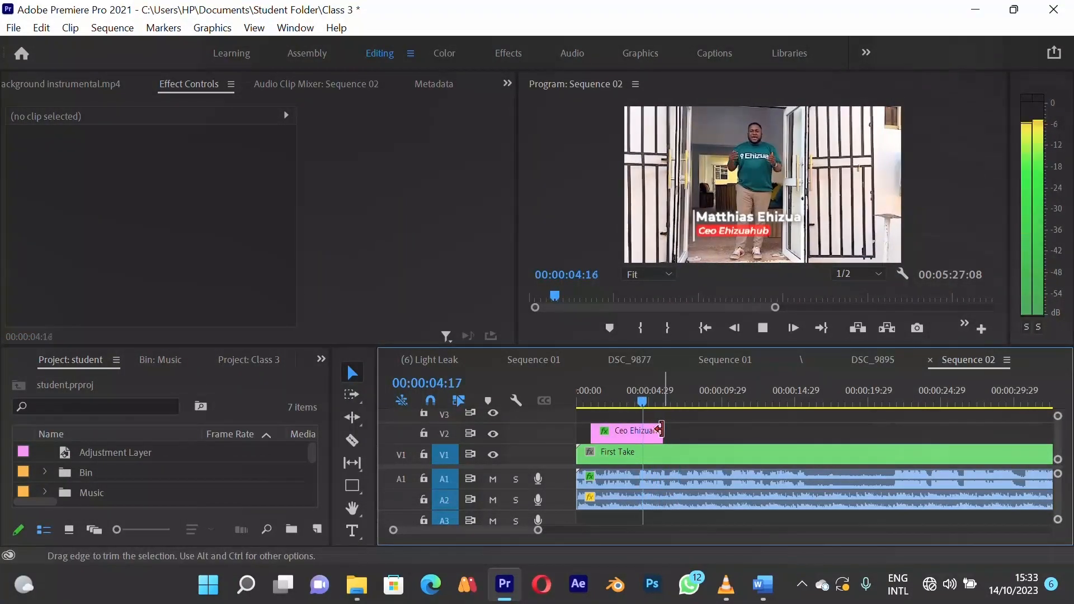
pyautogui.press('space')
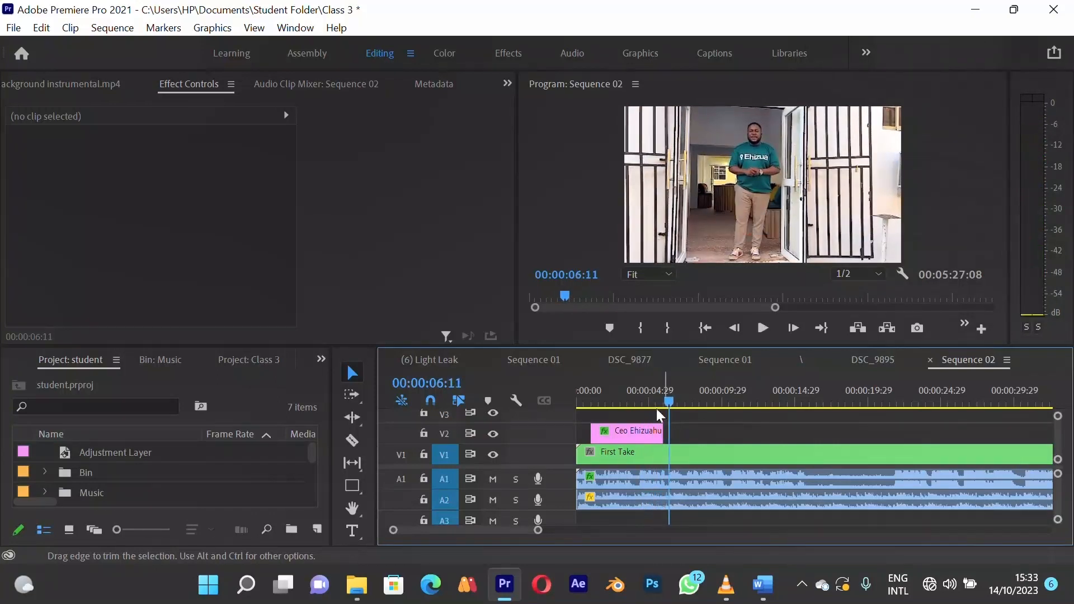
pyautogui.click(644, 399)
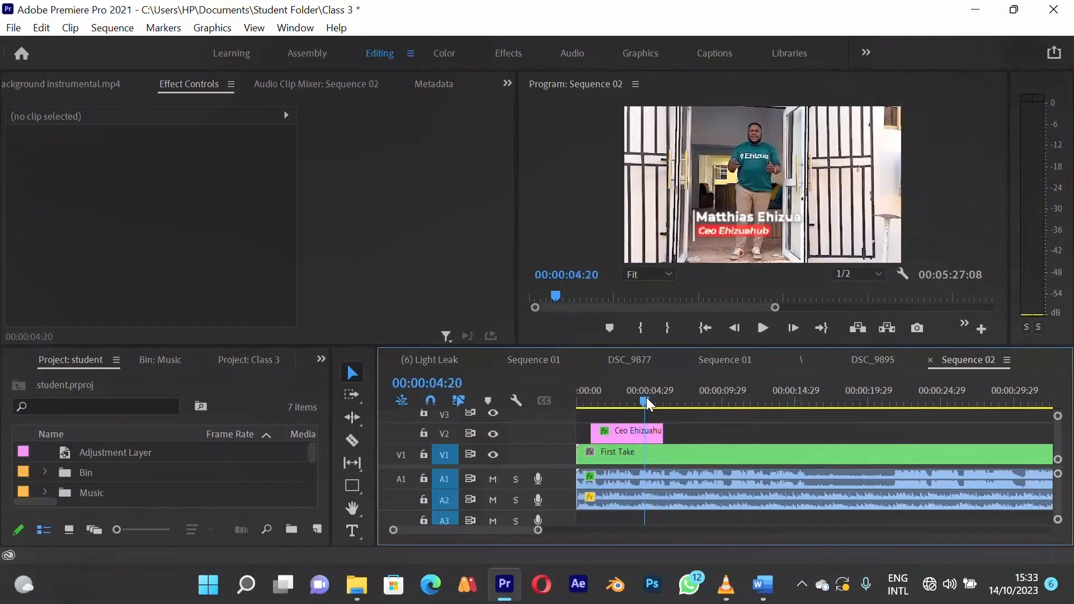
# Collapse the title clip's property groups and mark an intro section of 00:00:01:08 that covers all the reveal keyframes
pyautogui.click(655, 432)
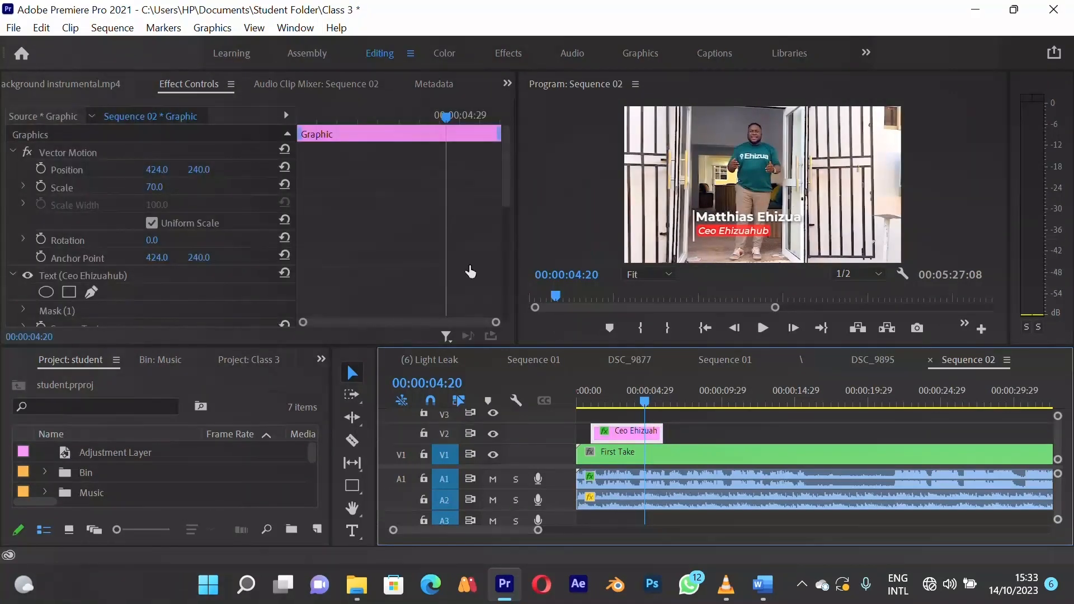
pyautogui.moveTo(508, 166)
pyautogui.mouseDown()
pyautogui.moveTo(505, 223)
pyautogui.moveTo(505, 179)
pyautogui.mouseUp()
pyautogui.click(13, 210)
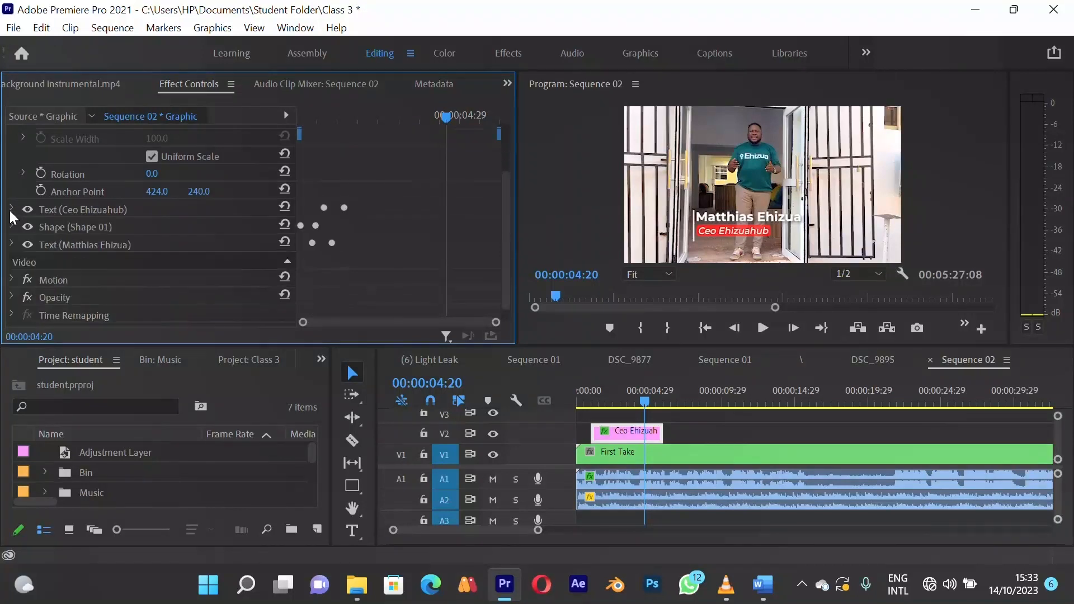
pyautogui.scroll(3, 14, 230)
pyautogui.click(12, 151)
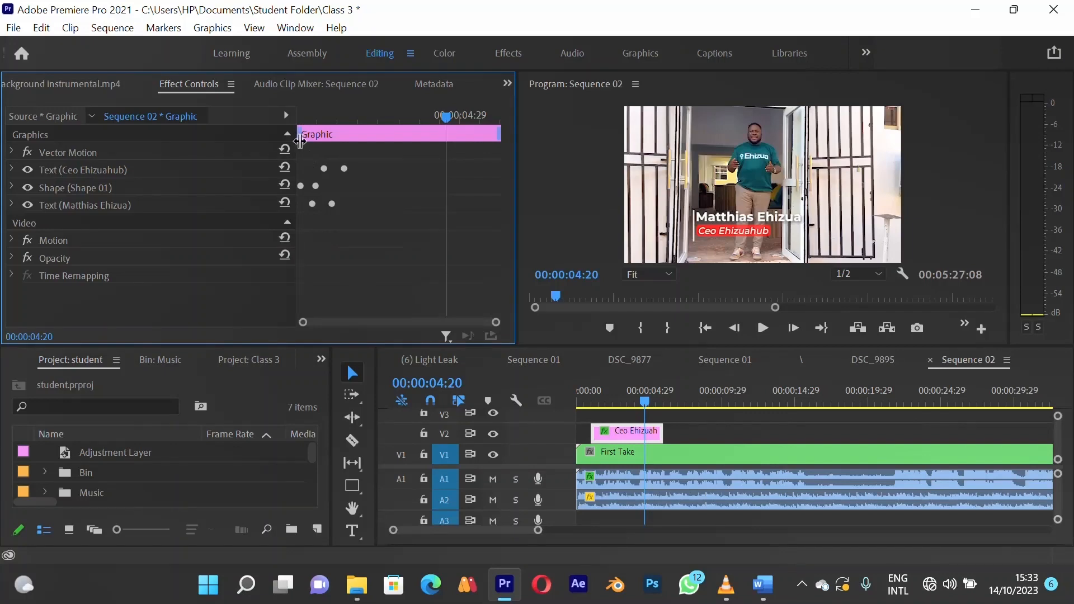
pyautogui.click(301, 117)
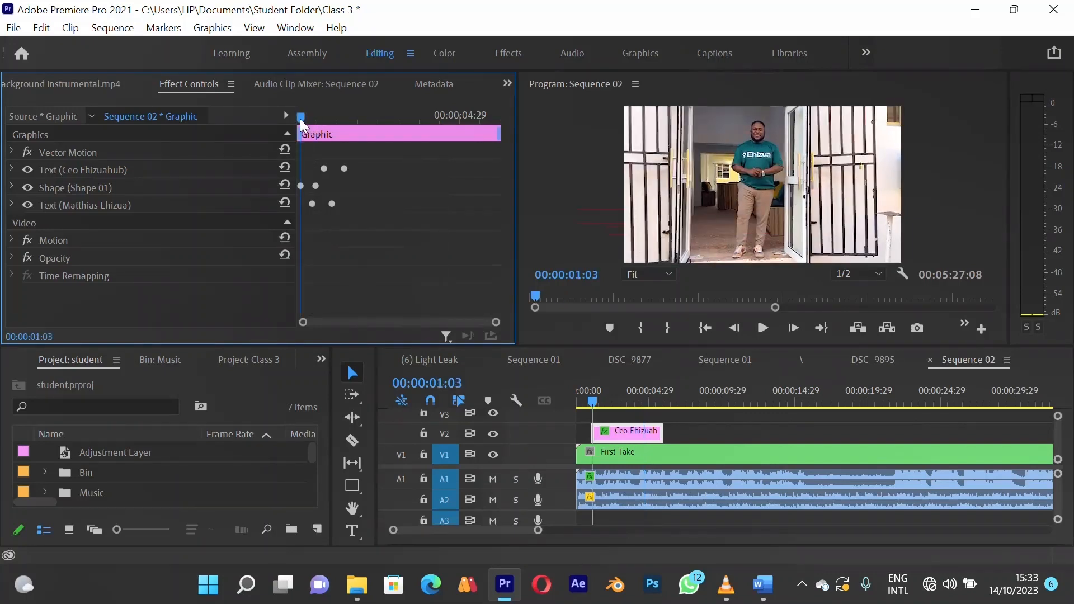
pyautogui.moveTo(300, 119); pyautogui.dragTo(349, 144)
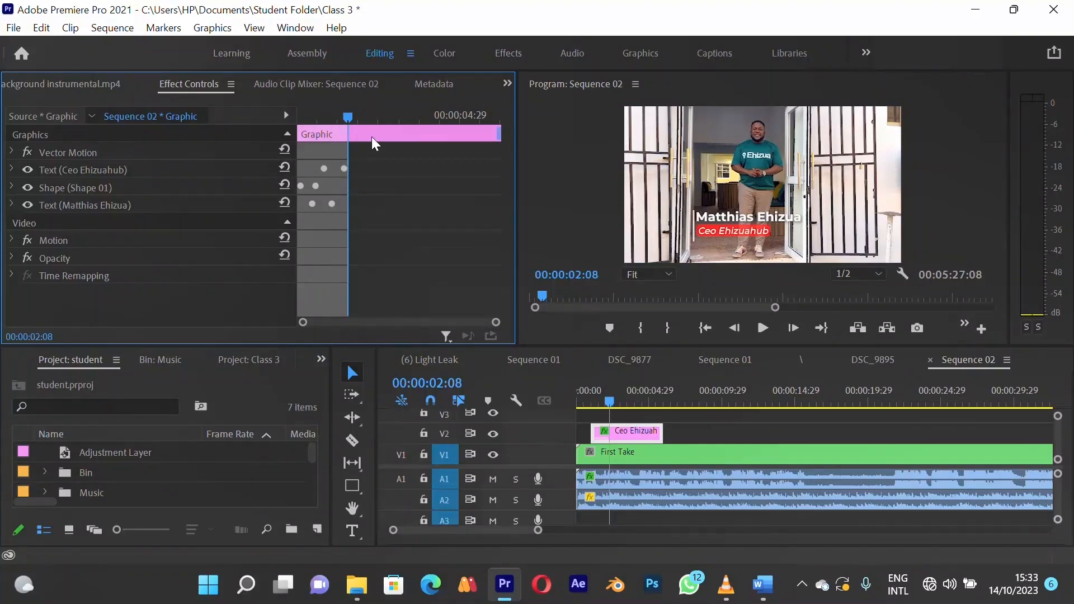
# Switch to the Graphics workspace, show the title's graphic editing settings, and widen the Effect Controls area
pyautogui.click(635, 53)
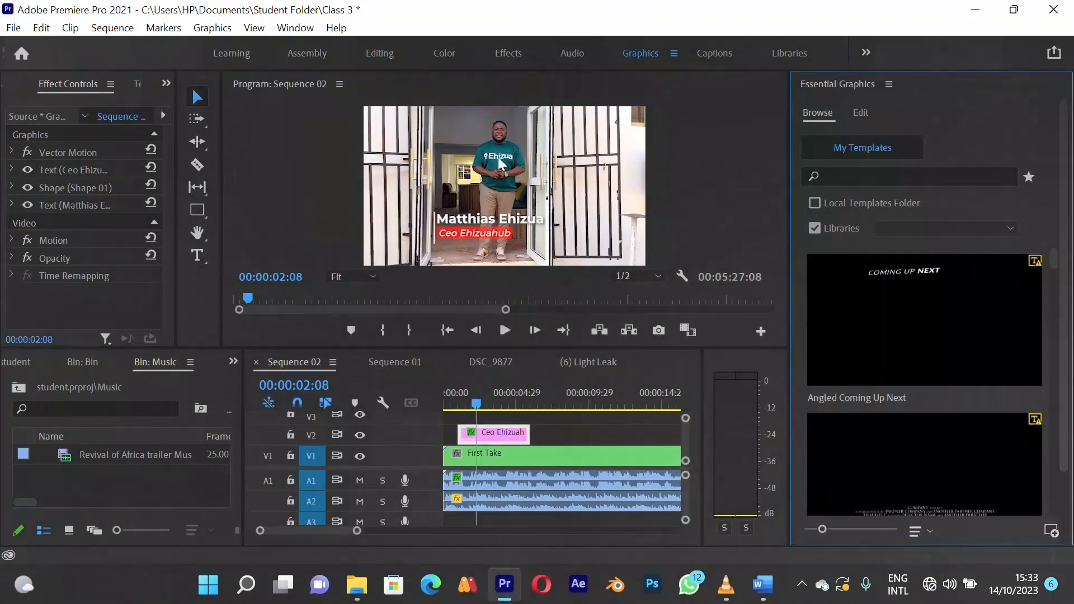
pyautogui.click(861, 114)
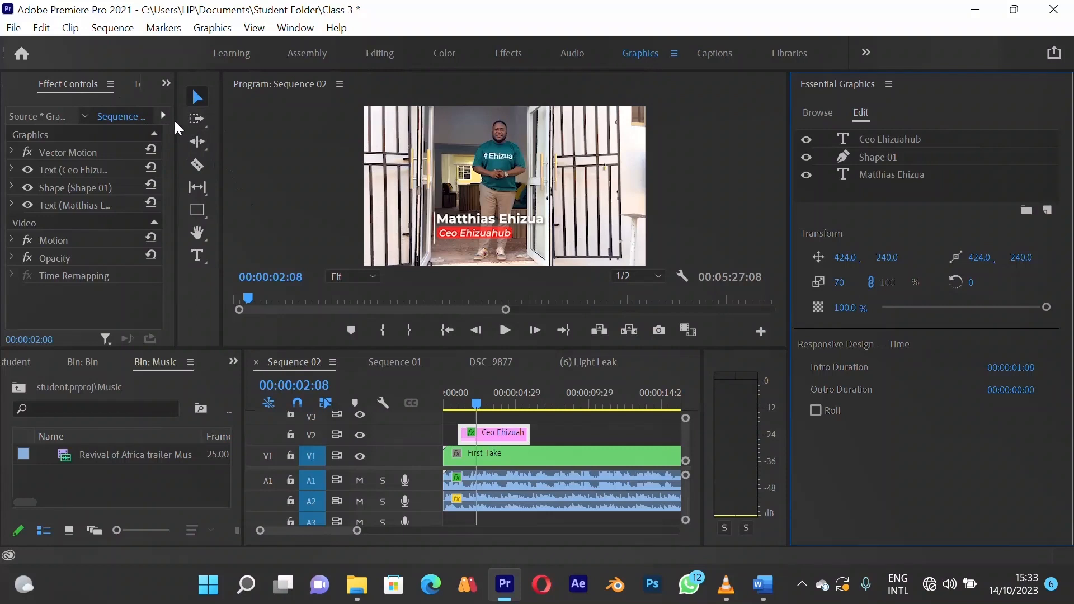
pyautogui.moveTo(175, 127); pyautogui.dragTo(385, 149)
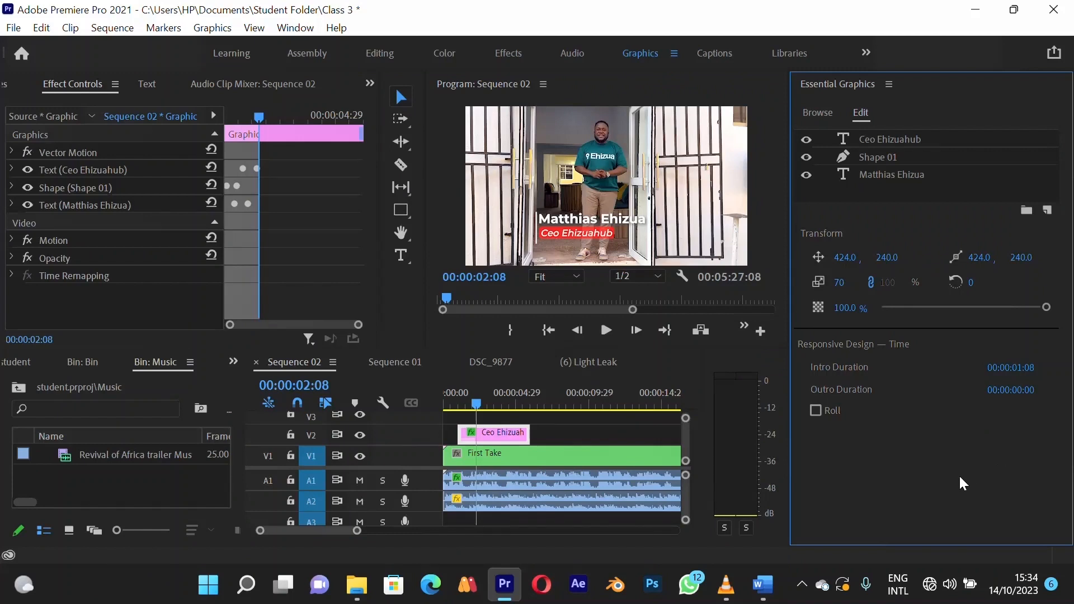
# Set the title's outro duration to 00:00:01:08 to match the intro duration
pyautogui.click(1019, 368)
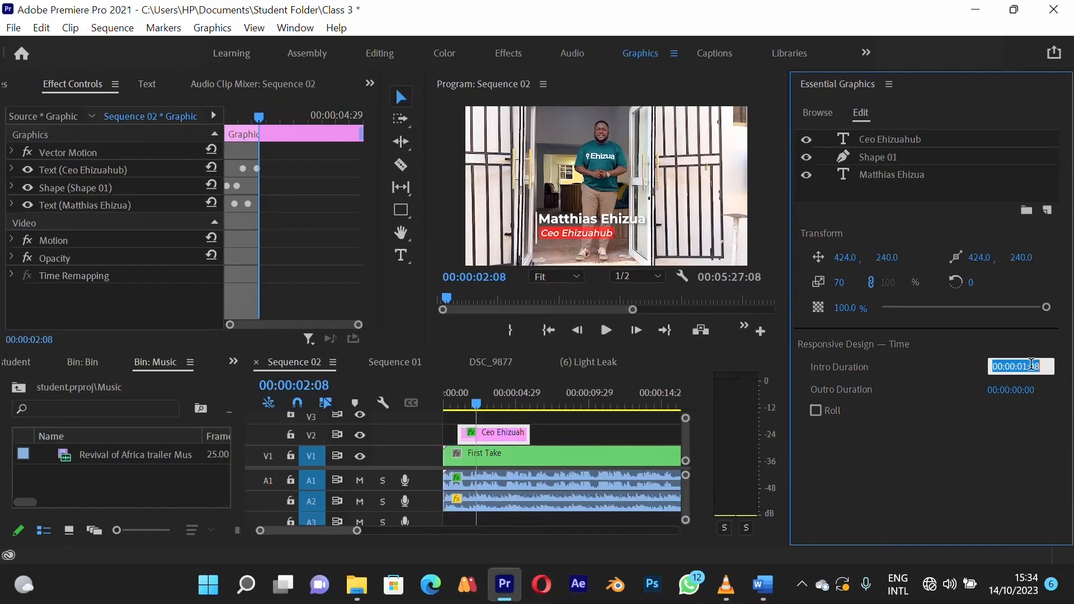
pyautogui.click(1018, 389)
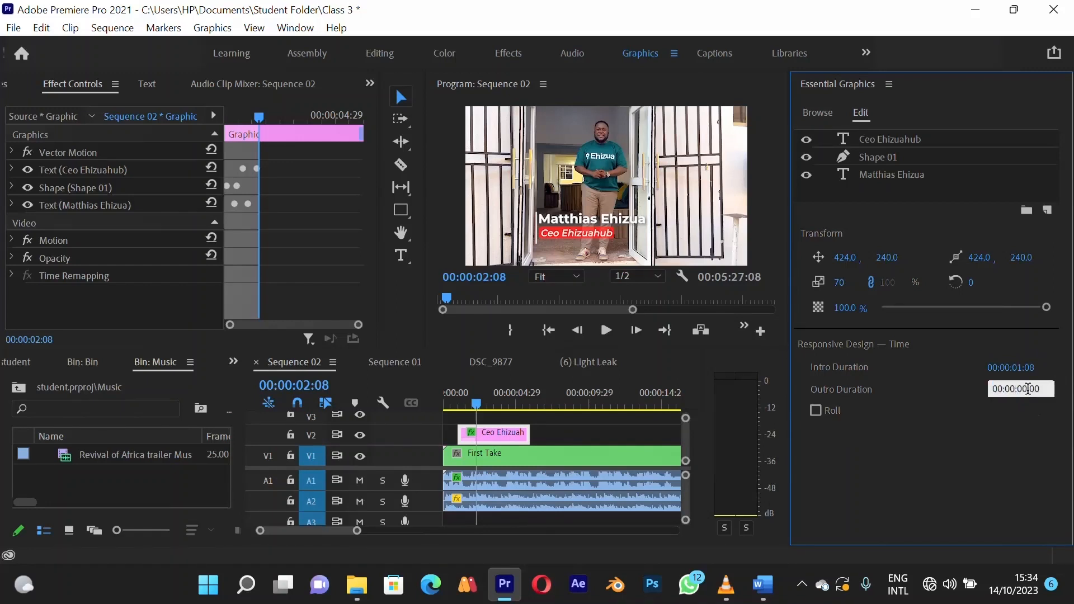
pyautogui.press('BackSpace')
pyautogui.write('1')
pyautogui.press('BackSpace')
pyautogui.write('8')
pyautogui.press('Return')
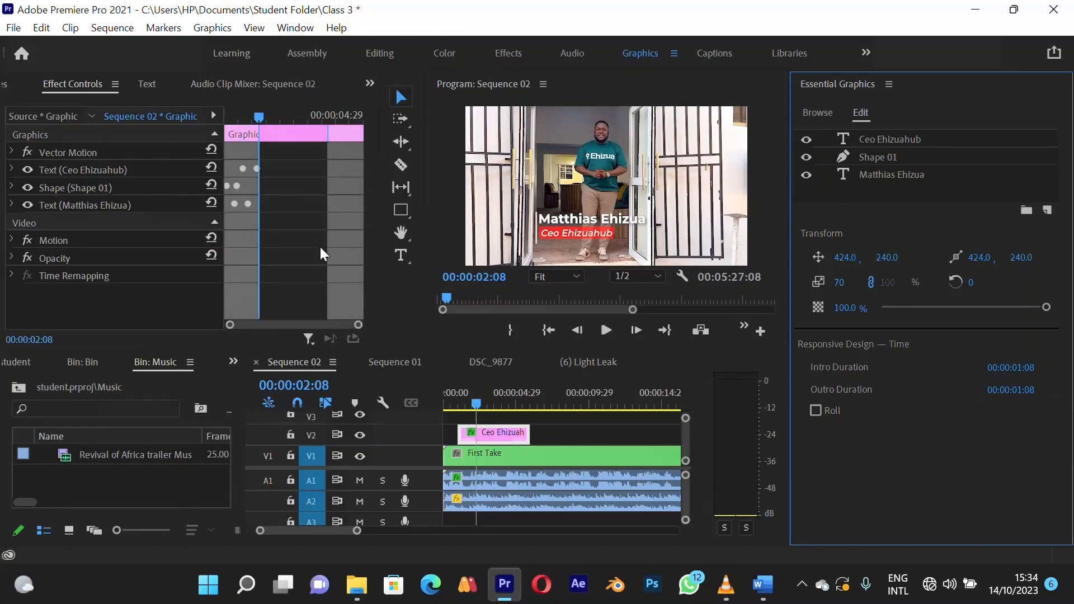
pyautogui.click(282, 221)
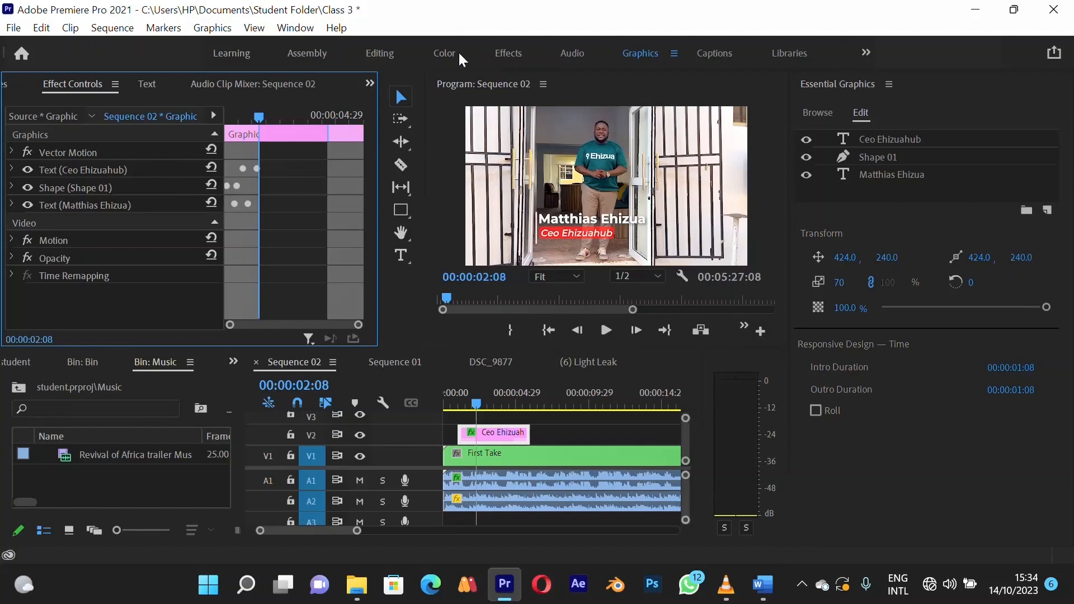
# Return to the Editing workspace and copy the subtitle's on-screen Position keyframe (152.0, 423.0) to 00:00:04:24 in the outro section
pyautogui.click(391, 51)
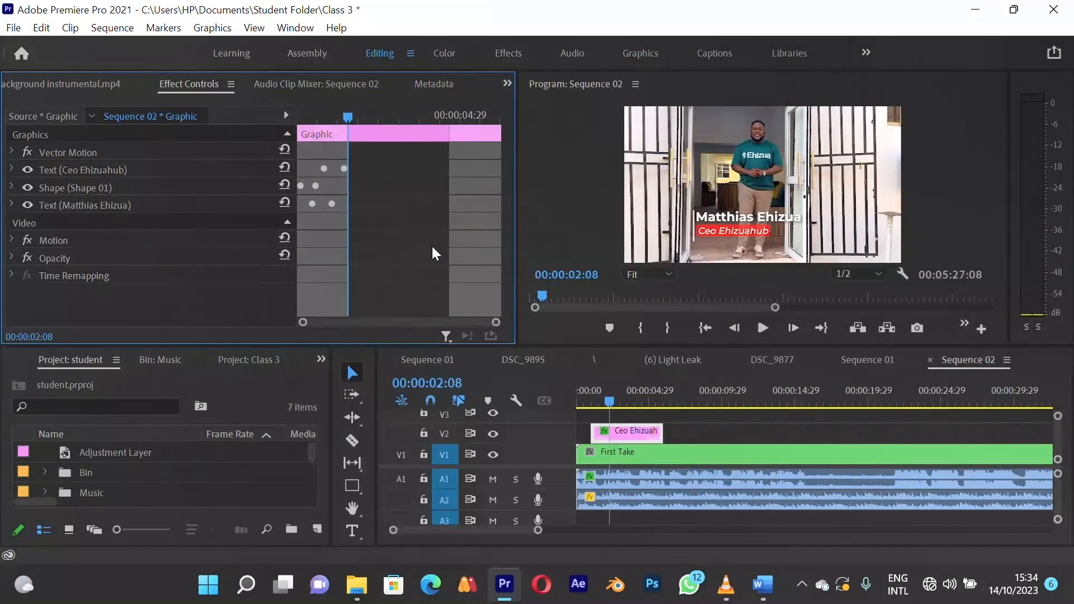
pyautogui.click(449, 110)
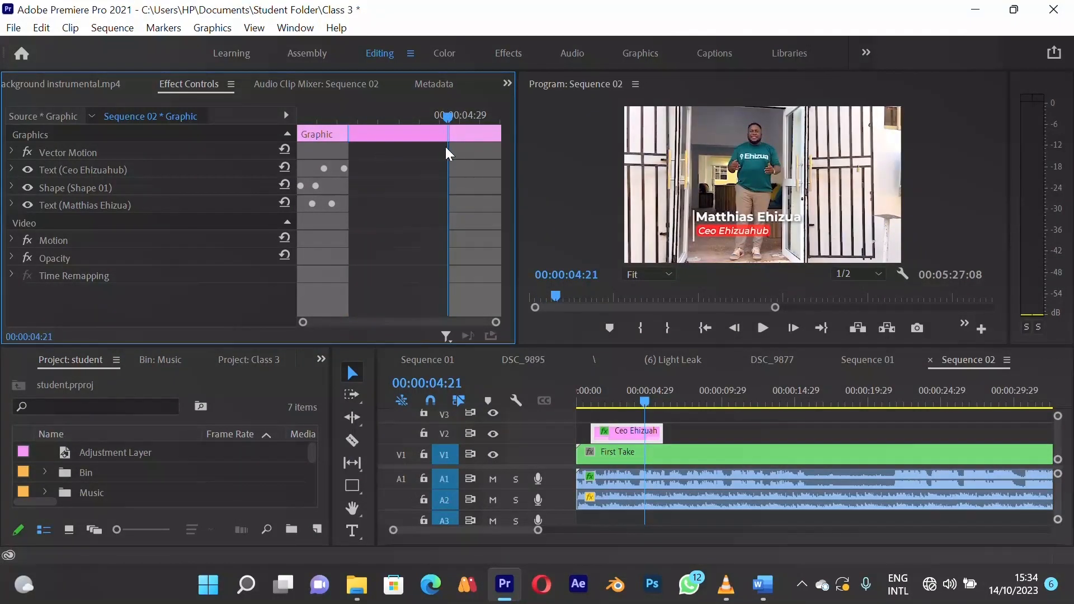
pyautogui.click(452, 111)
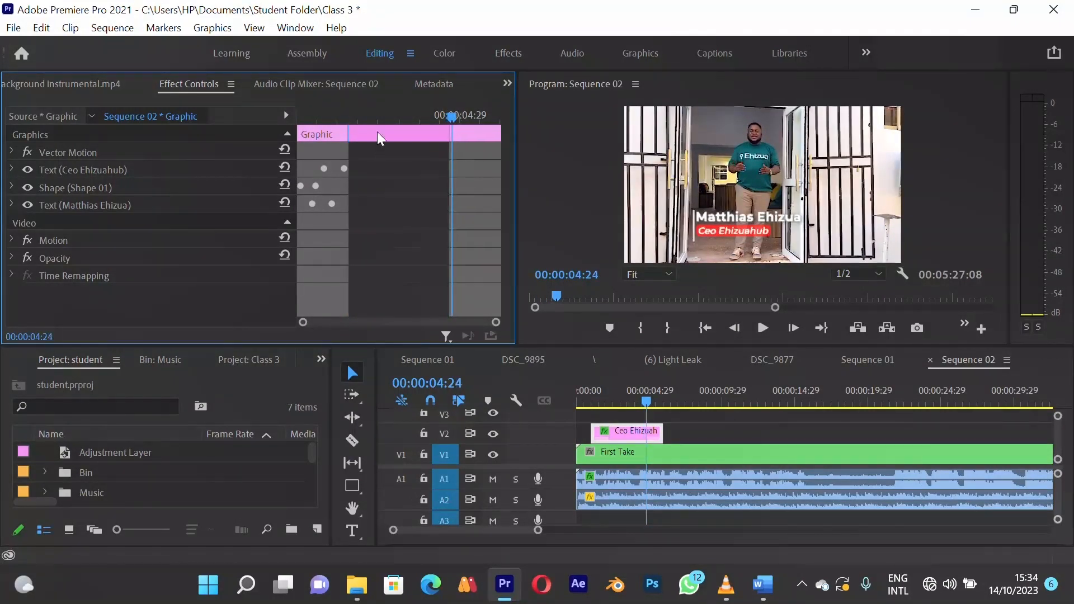
pyautogui.click(63, 169)
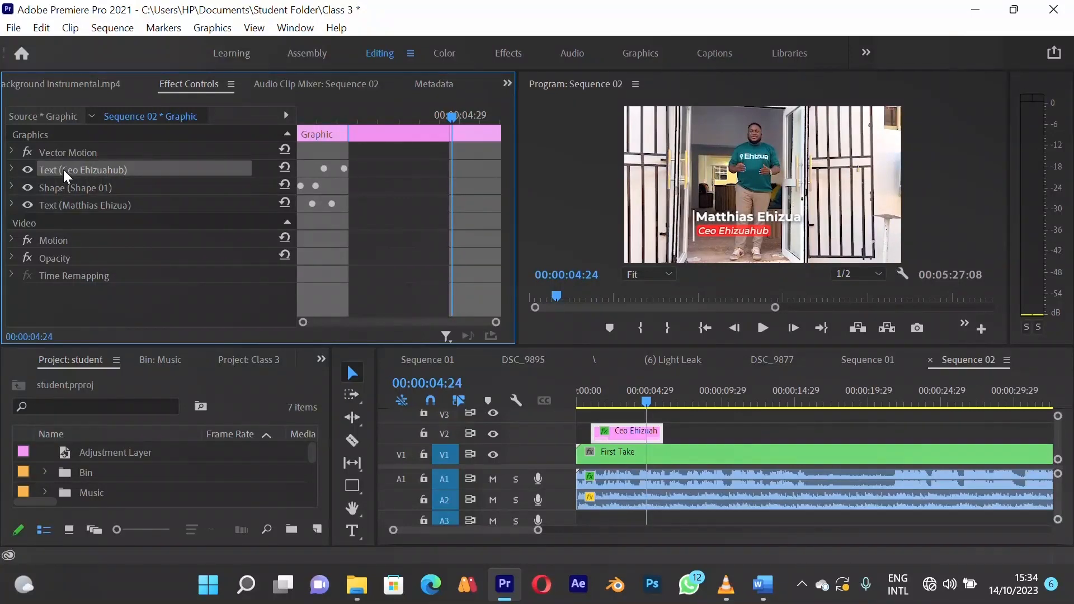
pyautogui.click(12, 168)
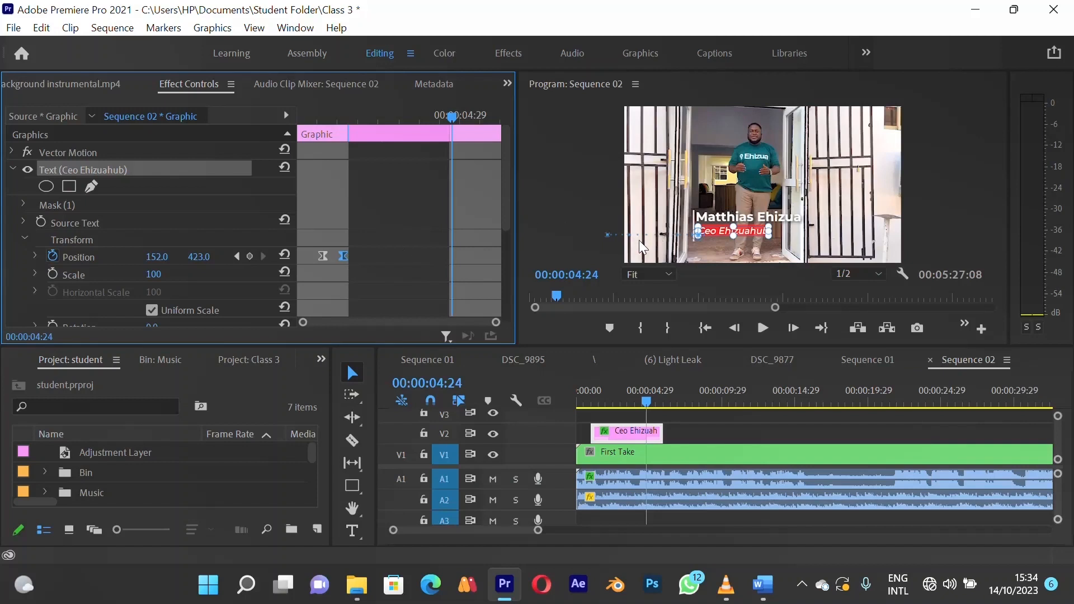
pyautogui.hotkey('ctrl', 'v')
# Copy the subtitle's off-screen Position keyframe (-246.0, 423.0) to 00:00:05:05 so it slides out behind the bar
pyautogui.moveTo(350, 118); pyautogui.dragTo(422, 116)
pyautogui.moveTo(347, 118); pyautogui.dragTo(468, 151)
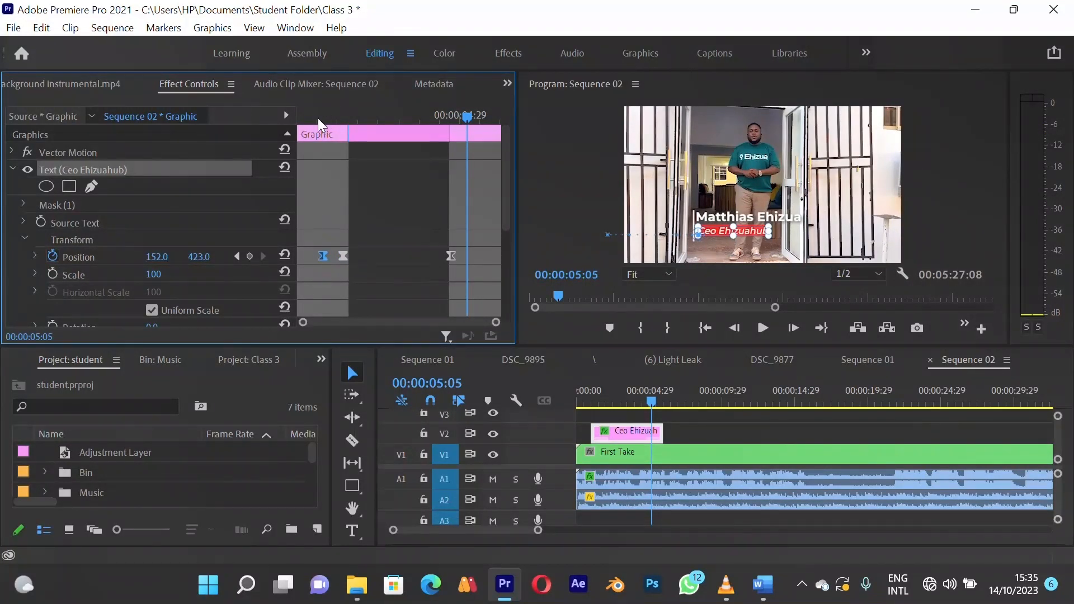
pyautogui.moveTo(318, 118); pyautogui.dragTo(469, 149)
pyautogui.hotkey('ctrl', 'v')
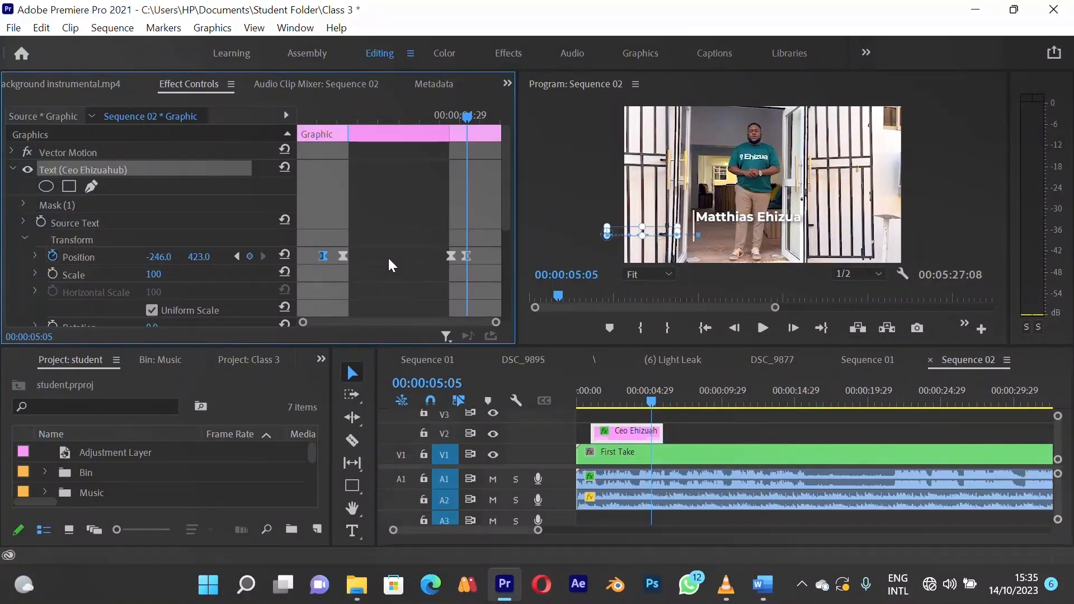
# Shift the subtitle's two outro Position keyframes slightly later together and collapse the subtitle's properties
pyautogui.click(388, 257)
pyautogui.moveTo(459, 260); pyautogui.dragTo(473, 261)
pyautogui.click(429, 256)
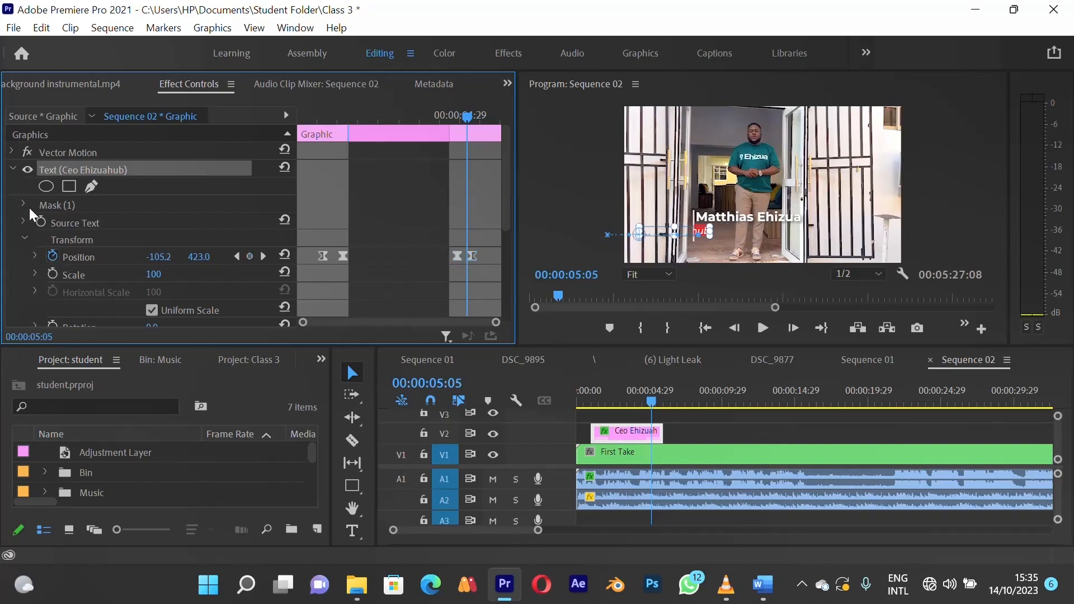
pyautogui.click(13, 166)
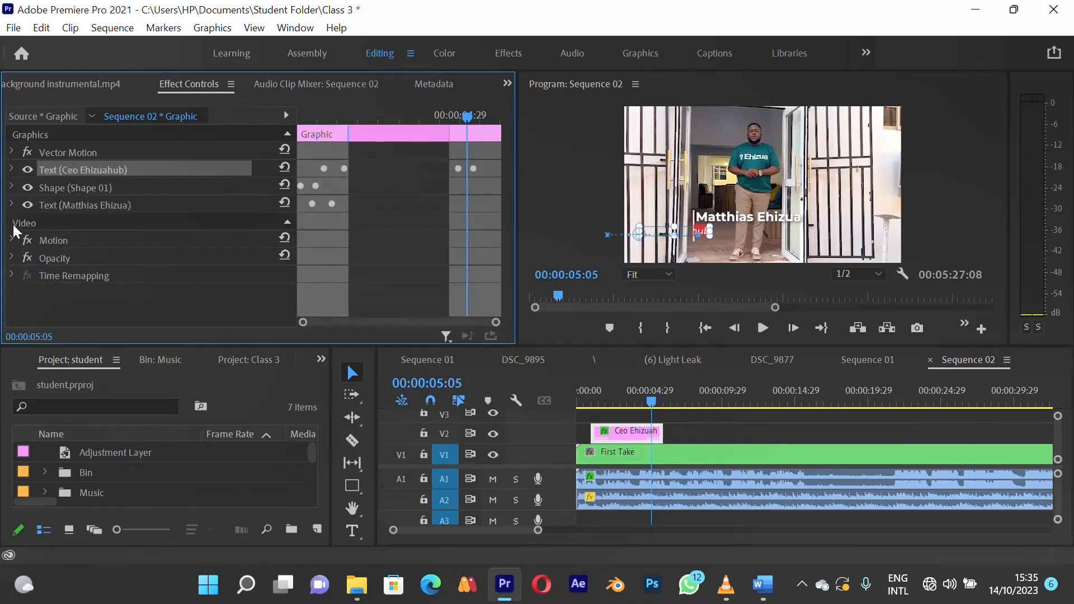
# Copy the name text's on-screen Position keyframe (142.7, 367.0) into the outro, aligned with the subtitle's first outro keyframe
pyautogui.click(71, 203)
pyautogui.click(12, 204)
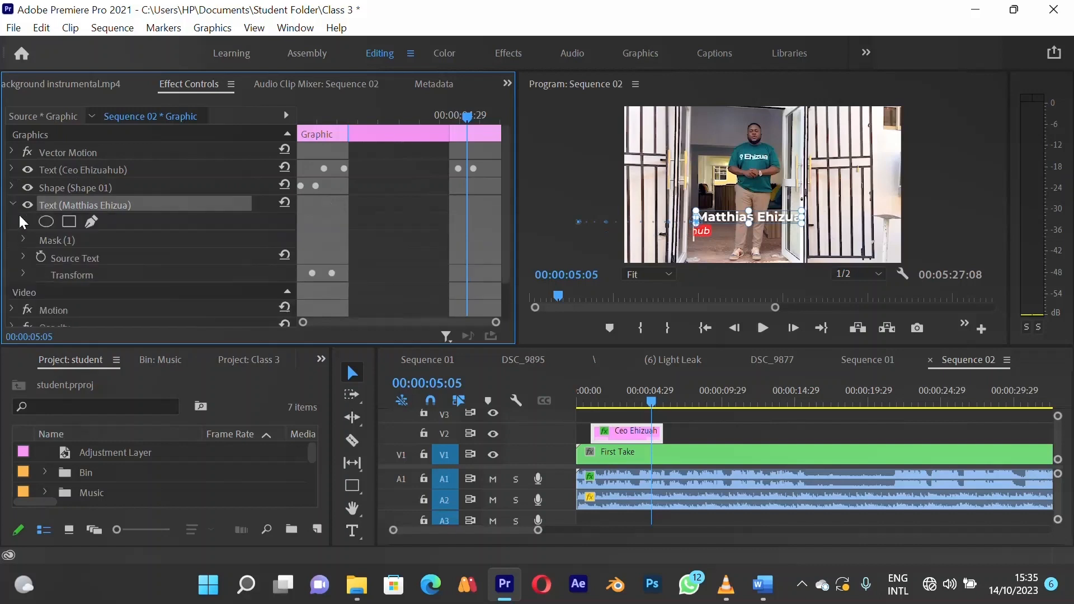
pyautogui.click(23, 273)
pyautogui.scroll(-2, 35, 271)
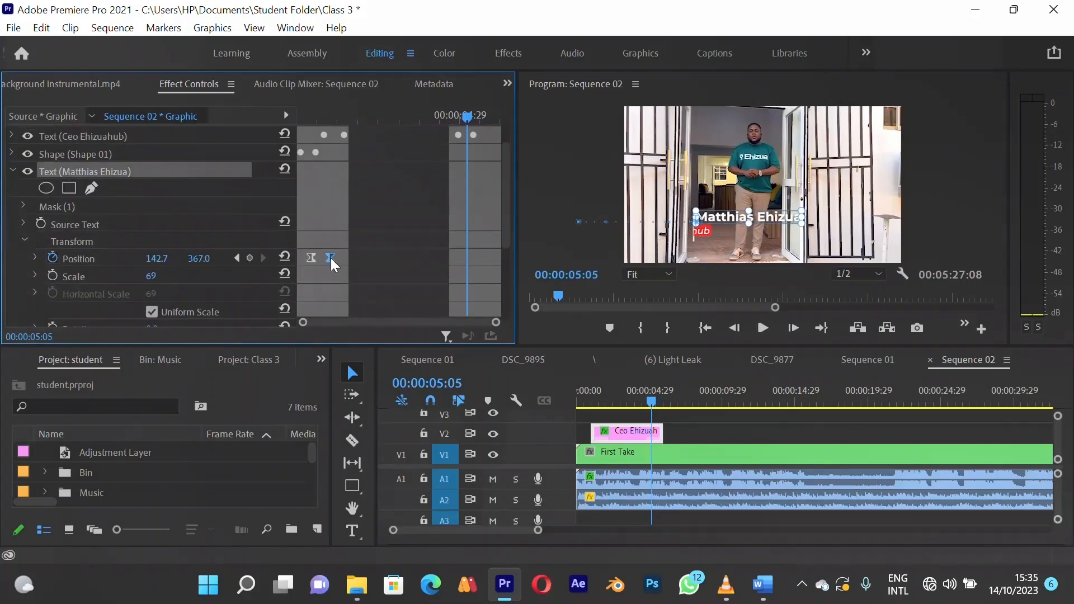
pyautogui.hotkey('ctrl', 'v')
pyautogui.moveTo(464, 259); pyautogui.dragTo(454, 250)
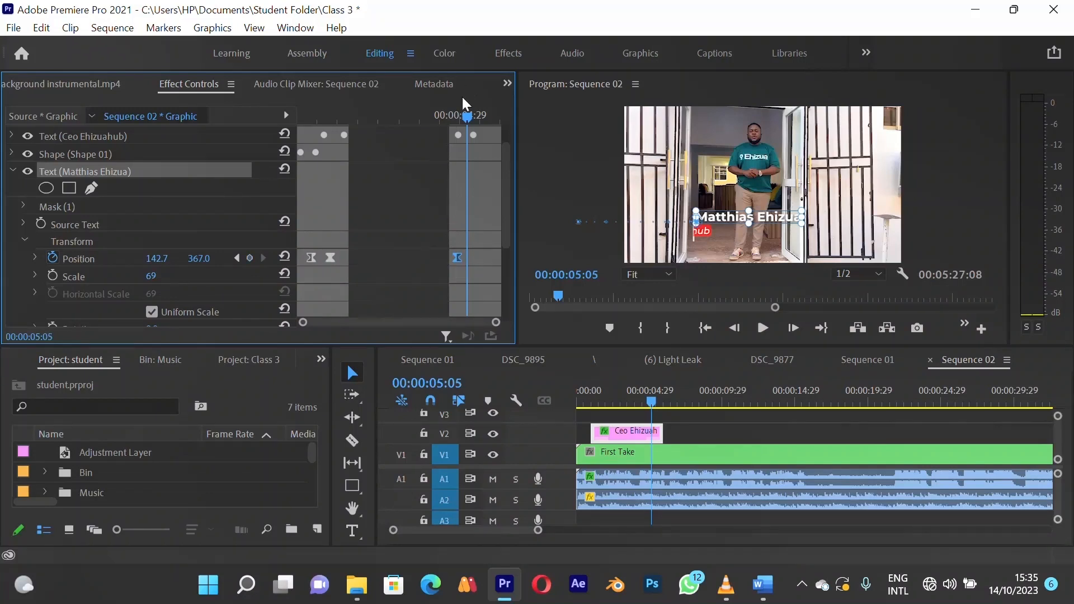
# Copy the name text's off-screen Position keyframe (-373.3, 367.0) to 00:00:05:12 in the outro section and collapse its properties
pyautogui.click(313, 256)
pyautogui.moveTo(471, 116); pyautogui.dragTo(477, 117)
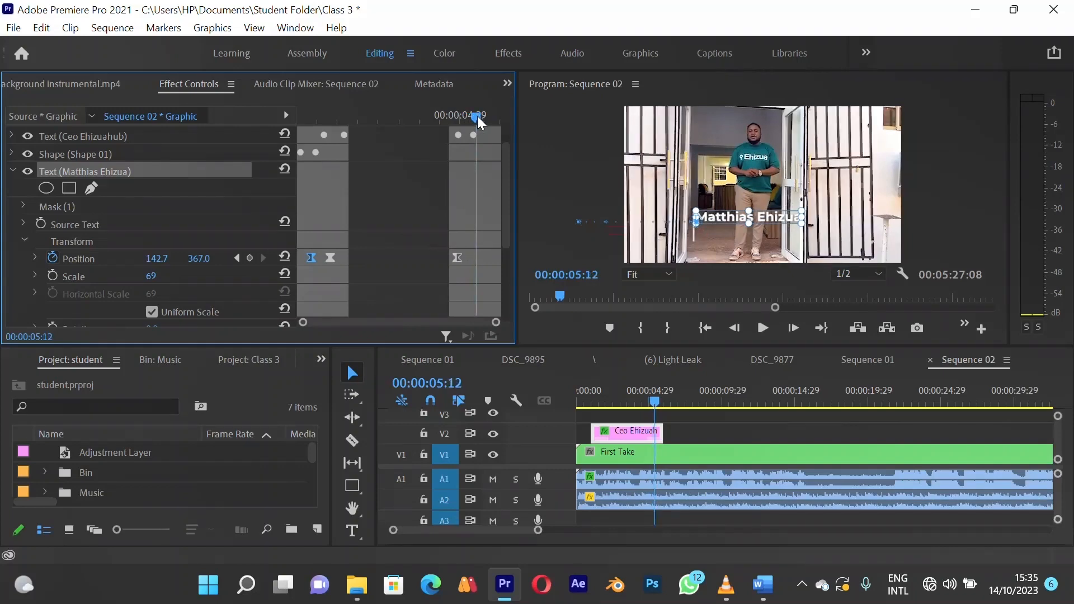
pyautogui.hotkey('ctrl', 'v')
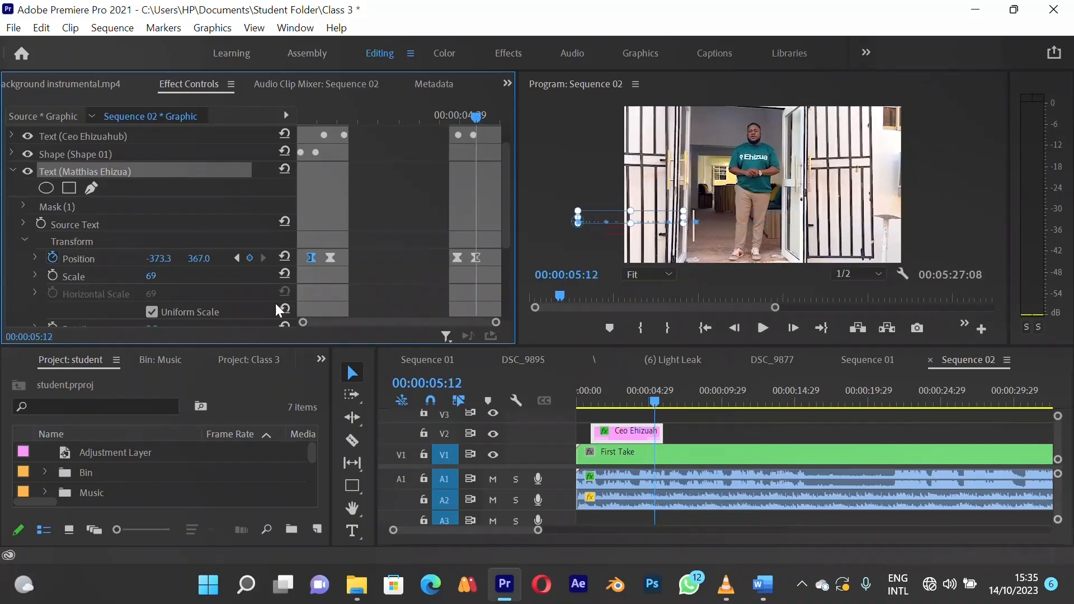
pyautogui.click(13, 172)
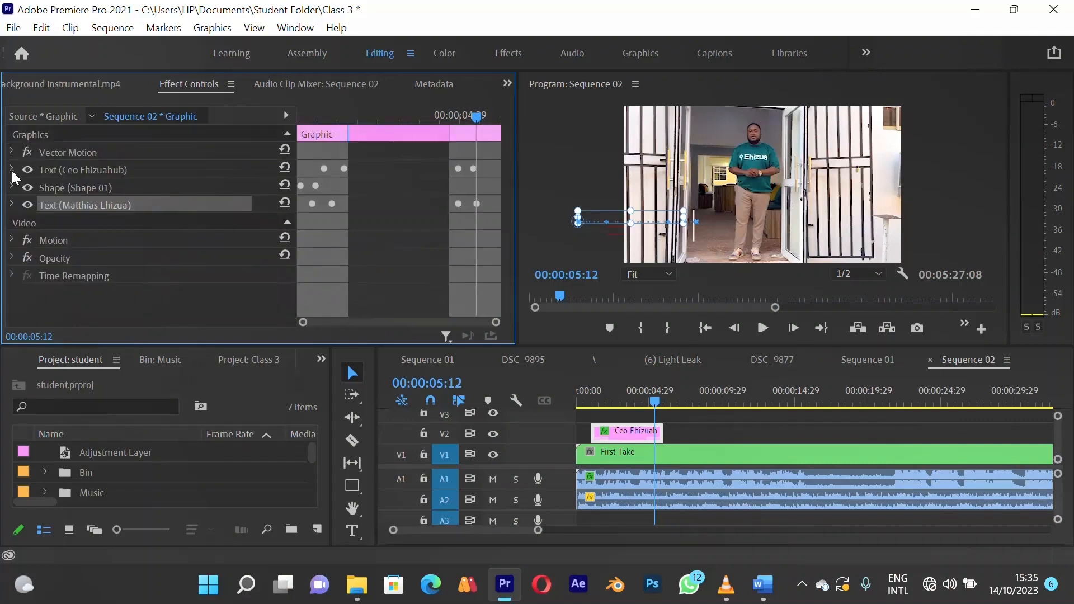
# Copy the shape's on-screen Position keyframe (133.5, 387.0) into the outro section, slightly after the name text's first outro keyframe
pyautogui.click(13, 188)
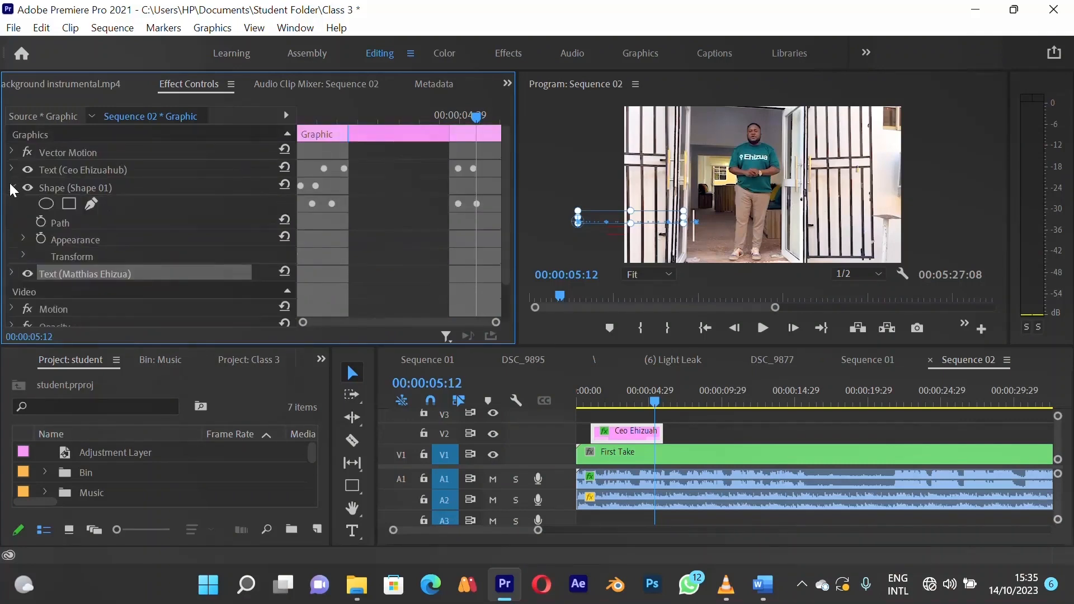
pyautogui.click(22, 254)
pyautogui.scroll(-1, 60, 274)
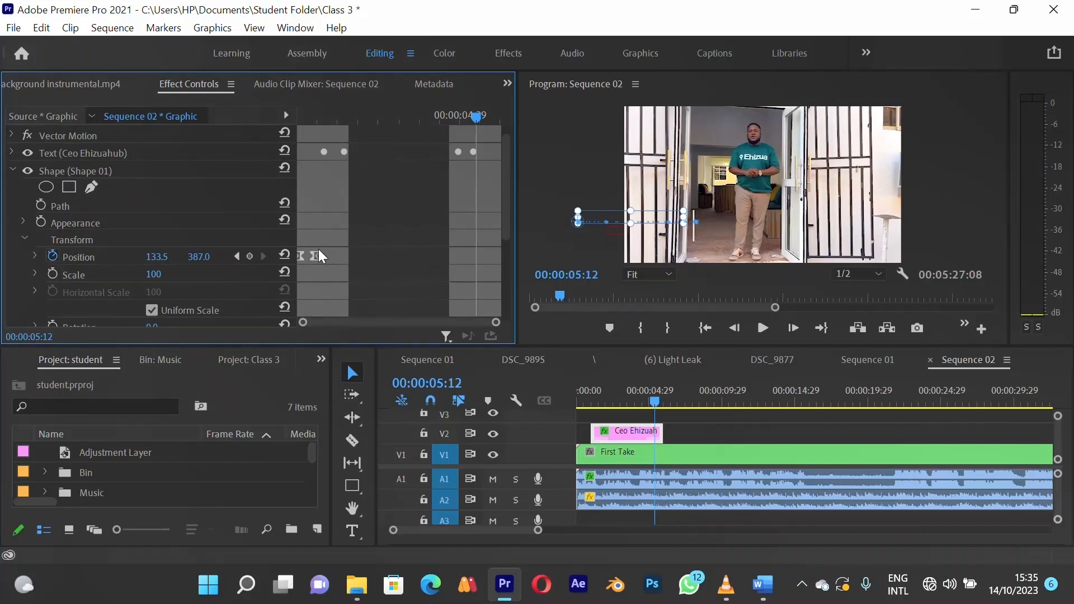
pyautogui.hotkey('ctrl', 'v')
pyautogui.click(475, 255)
pyautogui.moveTo(475, 255); pyautogui.dragTo(463, 258)
# Copy the shape's off-screen Position keyframe (-25.5, 387.0) into the outro, just after the name text's last outro keyframe
pyautogui.click(301, 260)
pyautogui.hotkey('ctrl', 'v')
pyautogui.click(474, 257)
pyautogui.moveTo(477, 256)
pyautogui.mouseDown()
pyautogui.moveTo(494, 268)
pyautogui.moveTo(487, 257)
pyautogui.mouseUp()
pyautogui.click(441, 235)
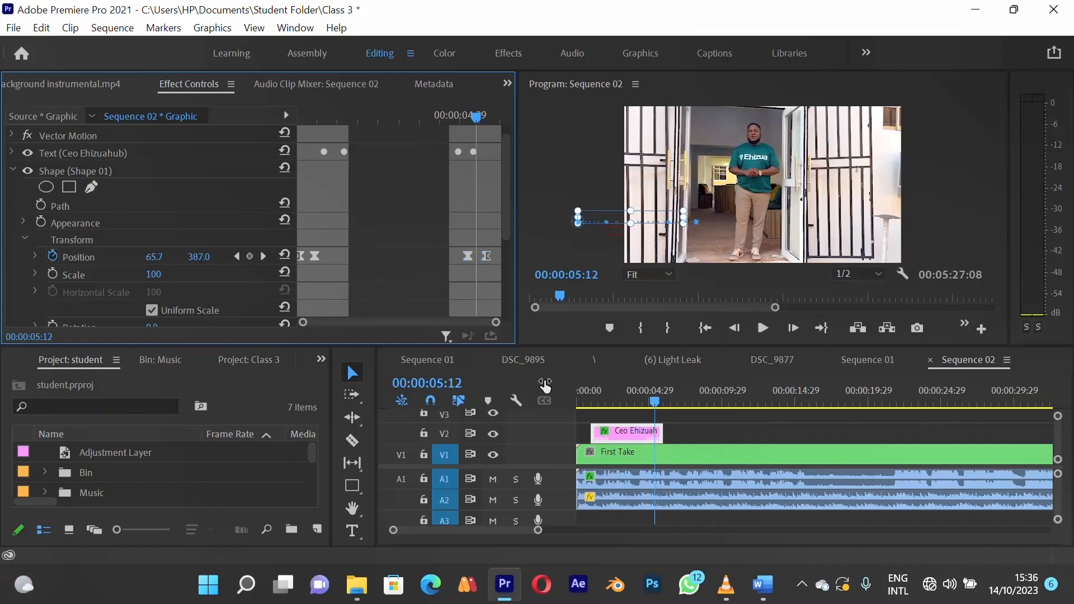
# Play the sequence from the start through the title's end to check the intro and outro animation
pyautogui.click(591, 402)
pyautogui.press('space')
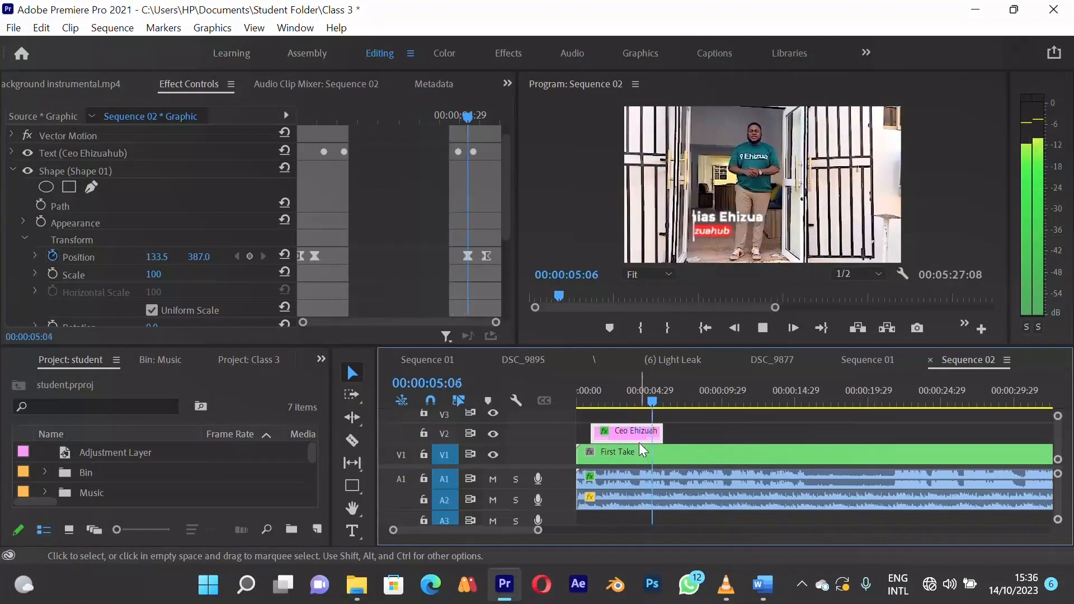
pyautogui.moveTo(622, 402); pyautogui.dragTo(576, 409)
pyautogui.press('space')
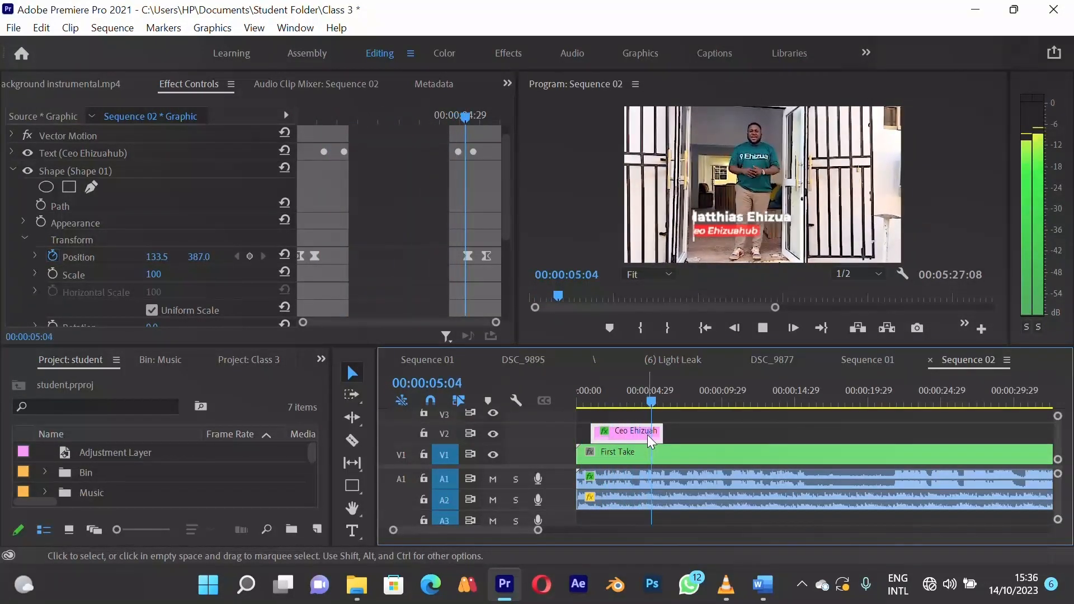
pyautogui.press('space')
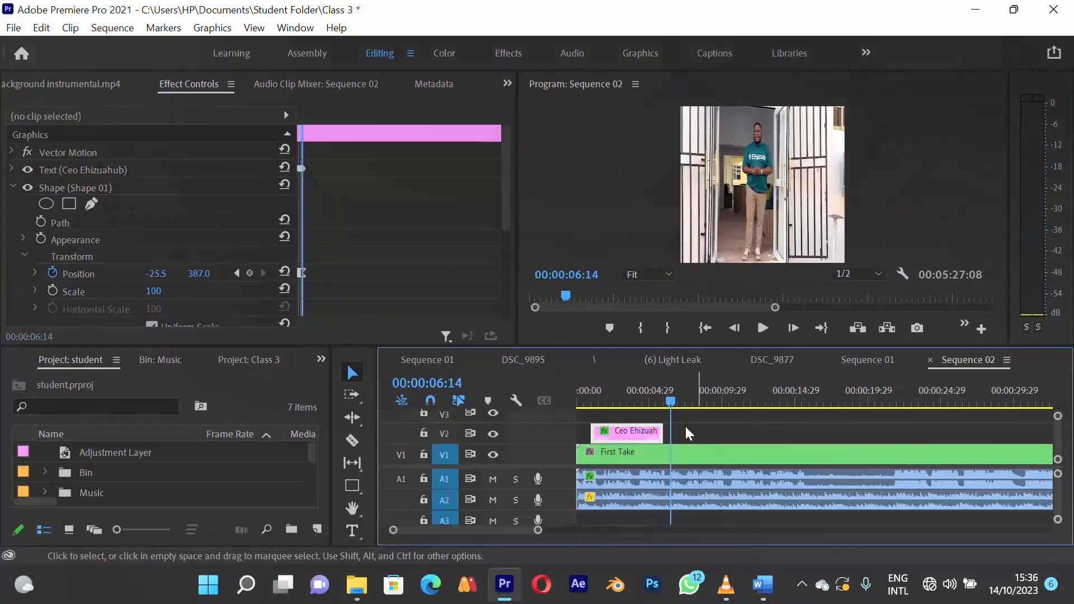
# Extend the end of the title clip on V2 to about 10 seconds on the timeline and collapse the shape's properties
pyautogui.click(685, 427)
pyautogui.click(630, 411)
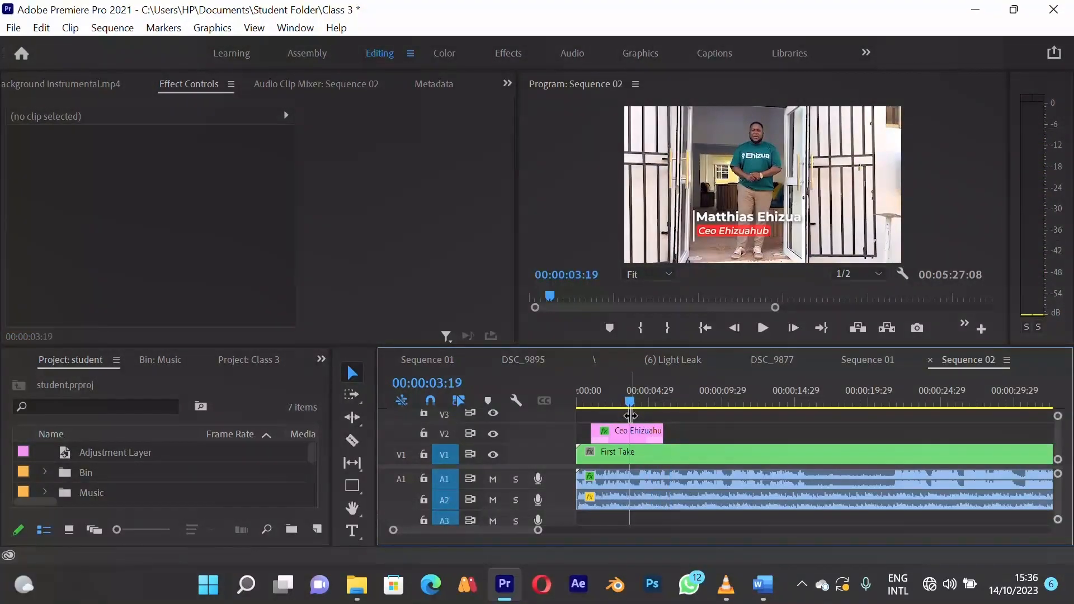
pyautogui.click(633, 431)
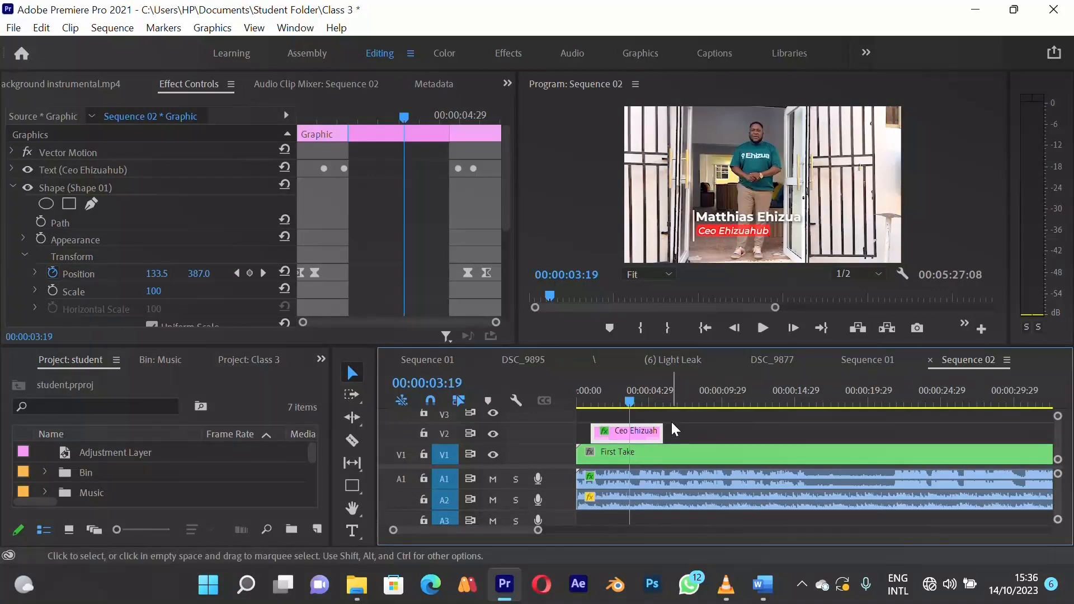
pyautogui.moveTo(659, 429); pyautogui.dragTo(720, 418)
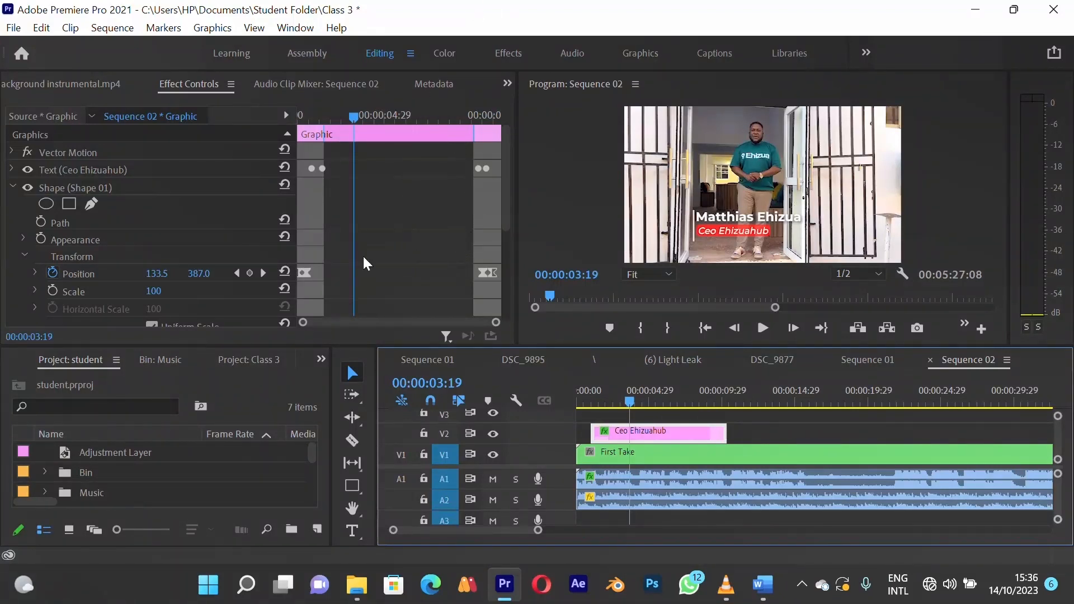
pyautogui.click(17, 254)
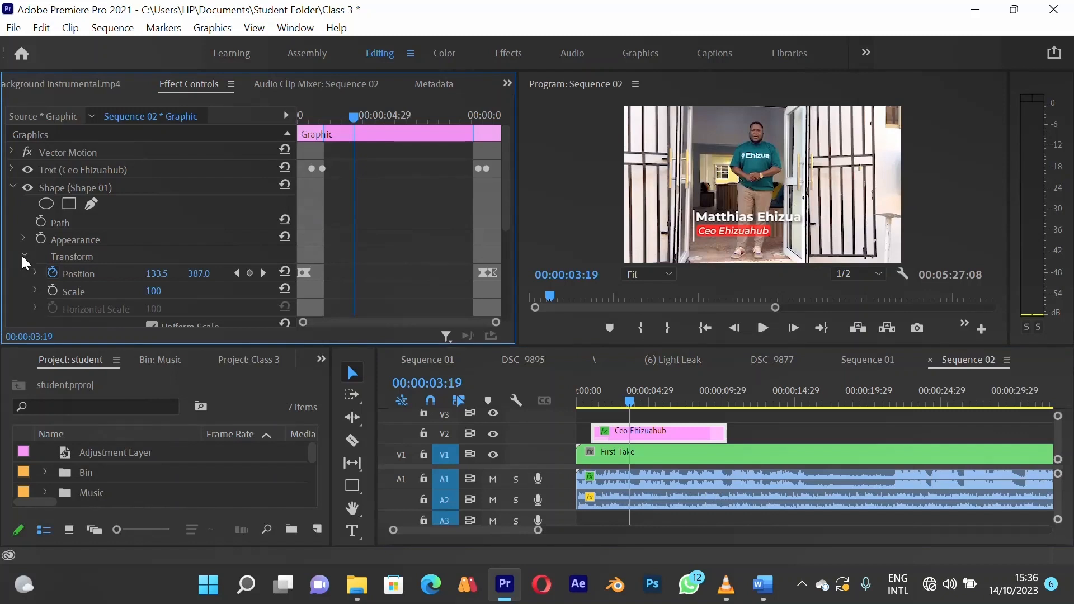
pyautogui.click(21, 253)
pyautogui.click(12, 187)
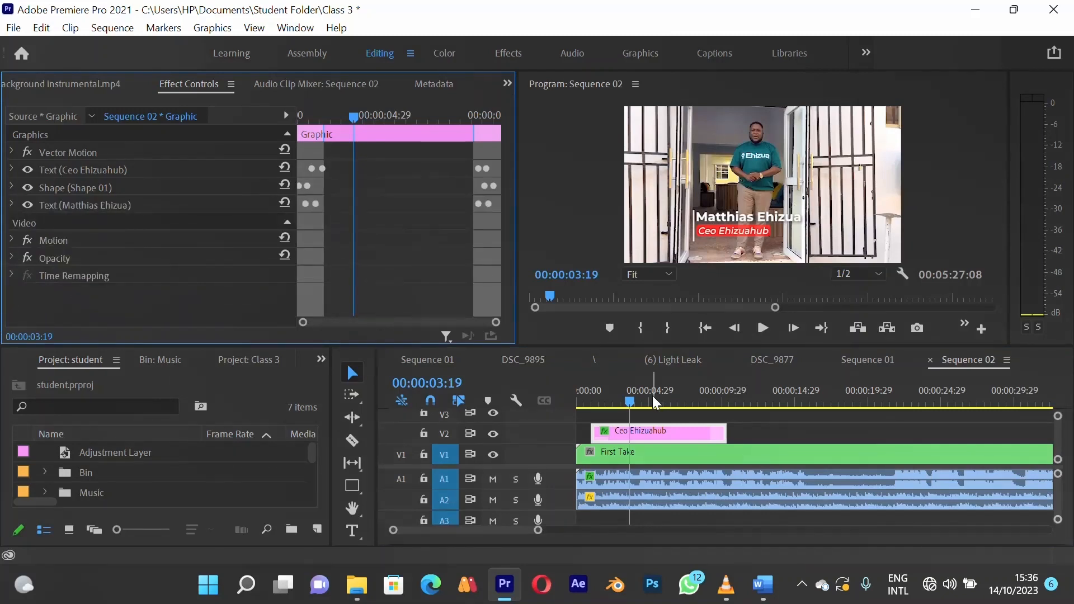
# Play the extended title's intro and its outro near the end of the clip to check both animations
pyautogui.click(597, 400)
pyautogui.press('space')
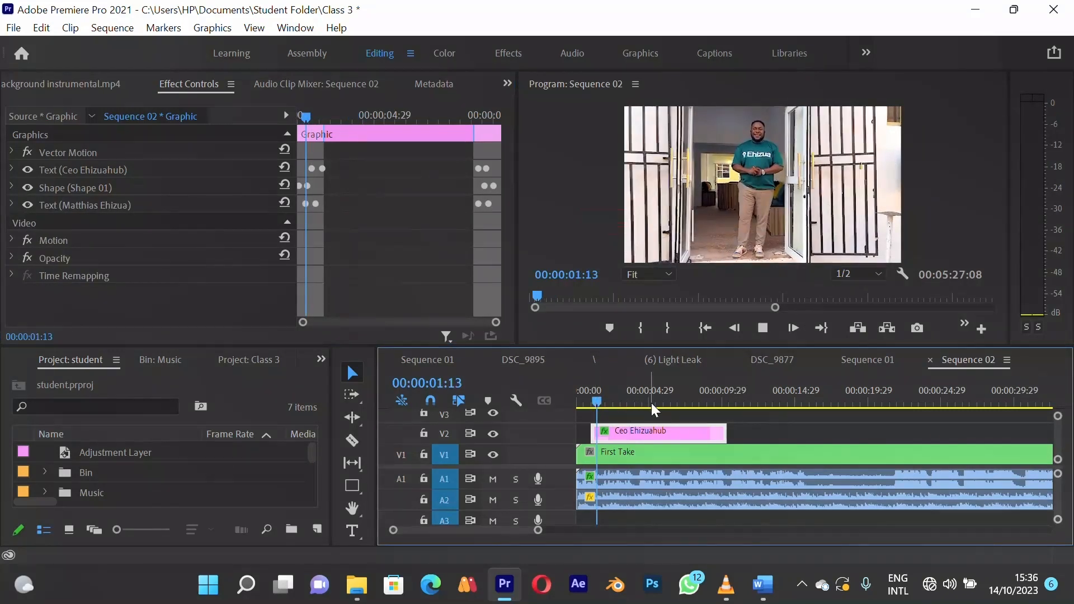
pyautogui.click(698, 400)
pyautogui.press('space')
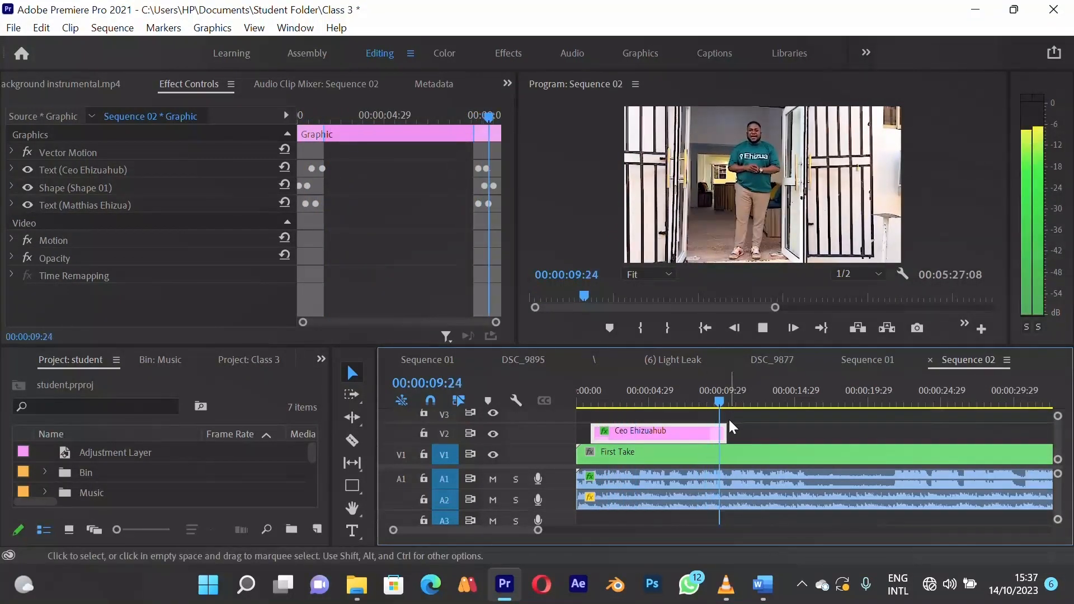
pyautogui.press('space')
# Try stretching the title clip's end to about 21 seconds on the timeline and undo the extension
pyautogui.moveTo(723, 430); pyautogui.dragTo(891, 425)
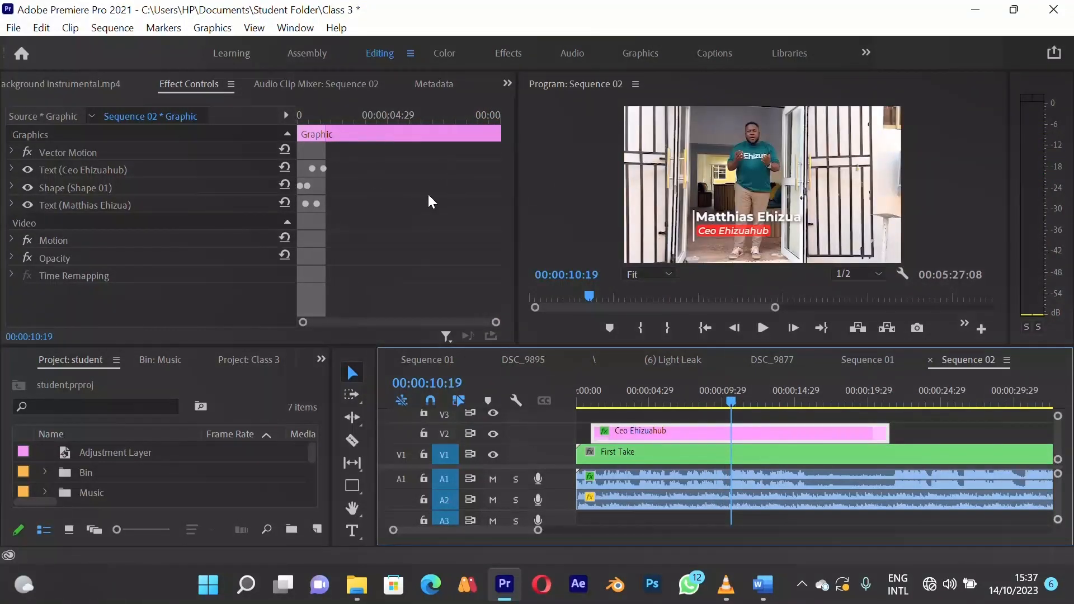
pyautogui.hotkey('ctrl', 'z')
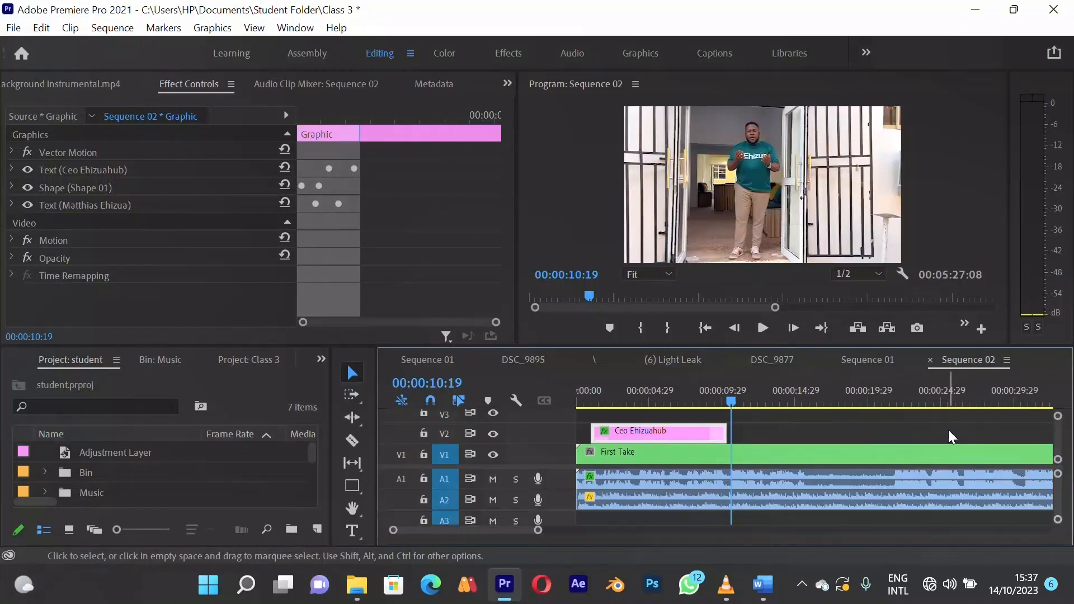
pyautogui.click(948, 429)
pyautogui.click(679, 401)
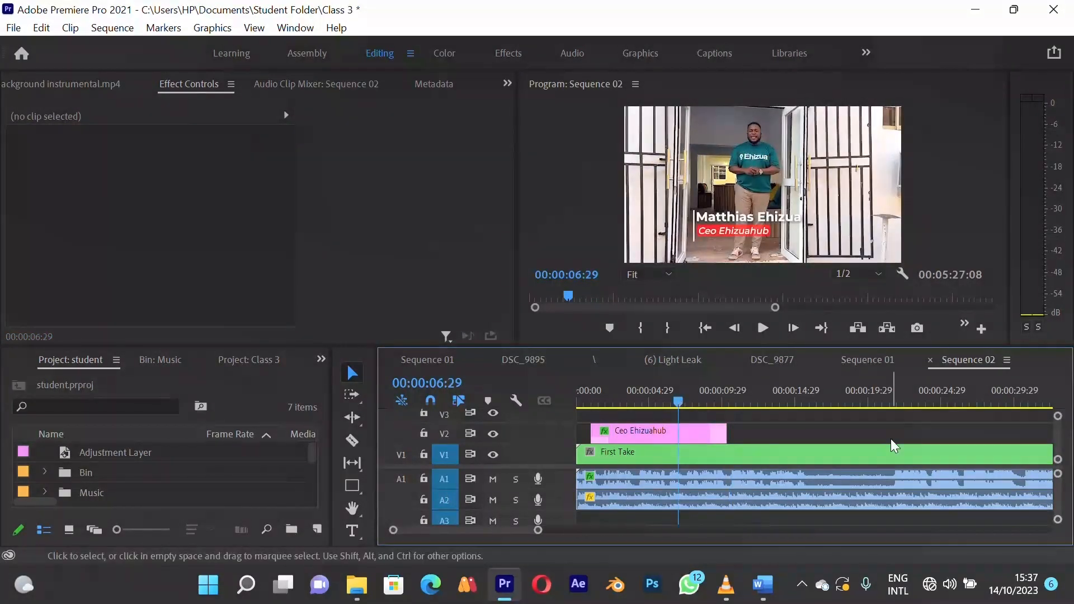
pyautogui.click(802, 587)
pyautogui.click(836, 538)
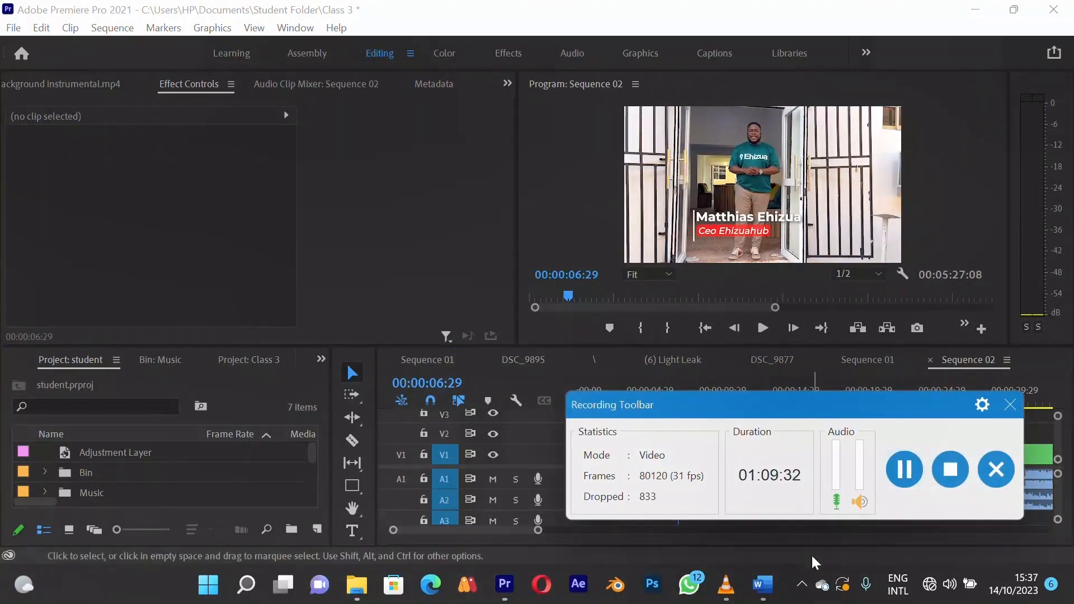
pyautogui.click(801, 584)
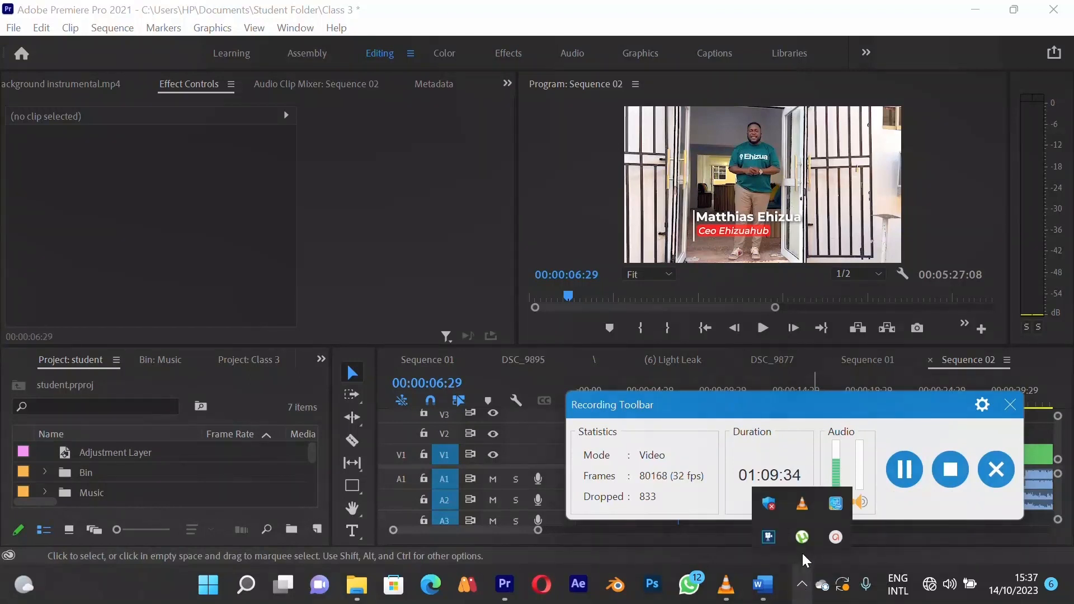
pyautogui.click(837, 538)
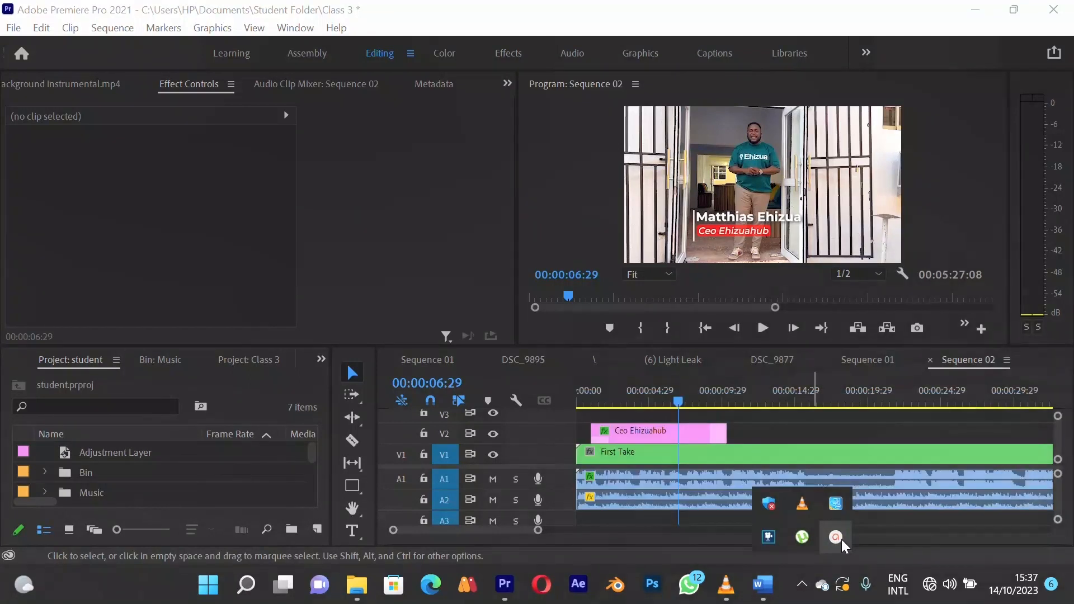
pyautogui.click(809, 437)
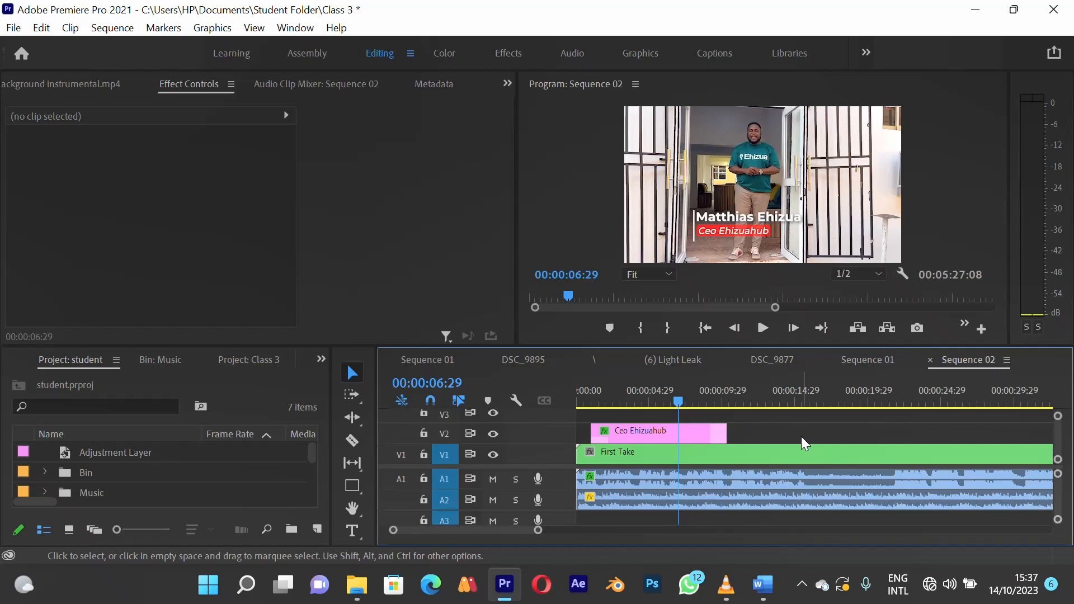
pyautogui.click(803, 584)
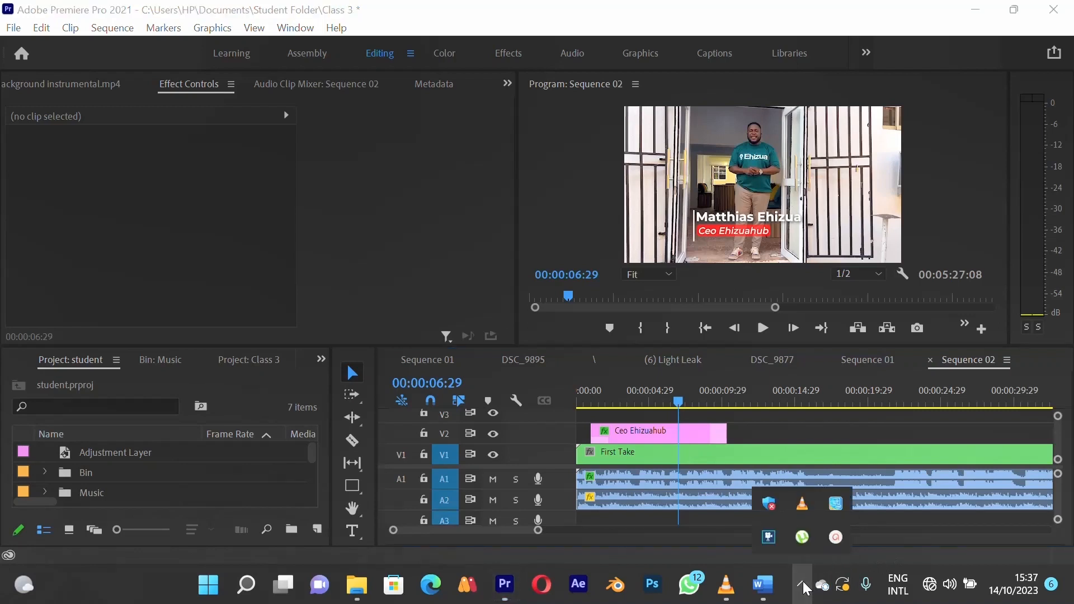
pyautogui.click(835, 537)
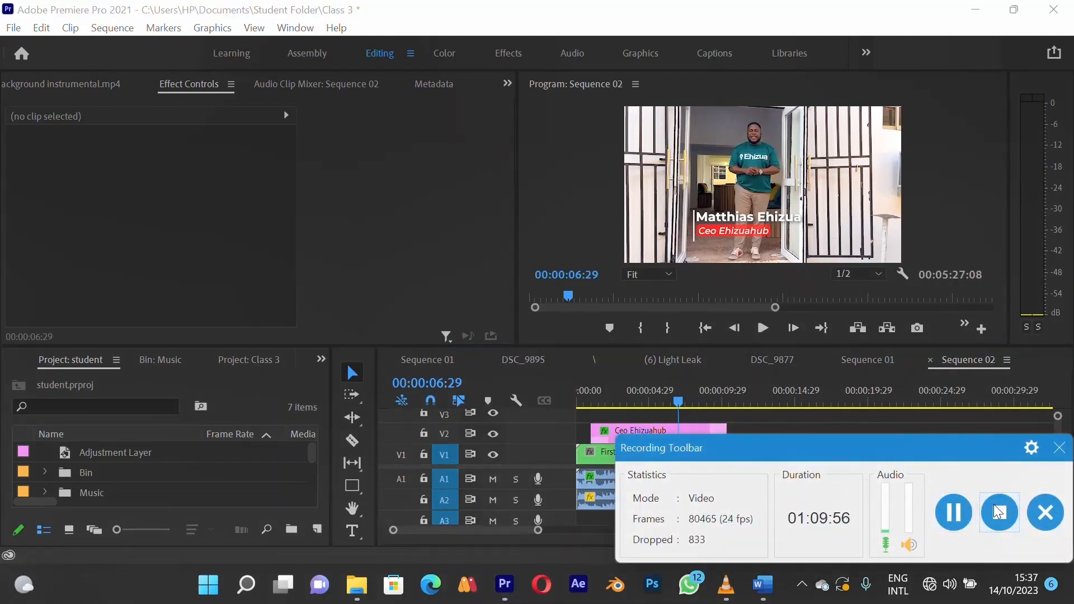